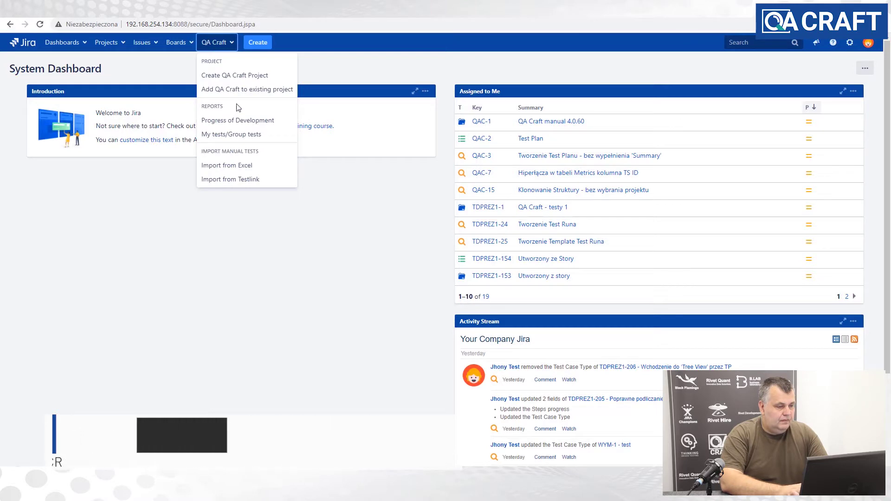
- Choose Create QA Craft Project from the QA Craft menu and select that project type
left_click(249, 76)
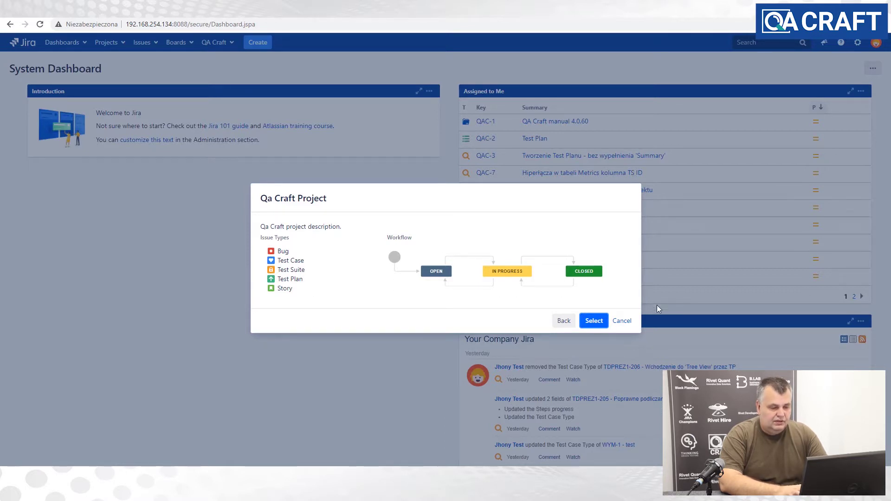
left_click(599, 324)
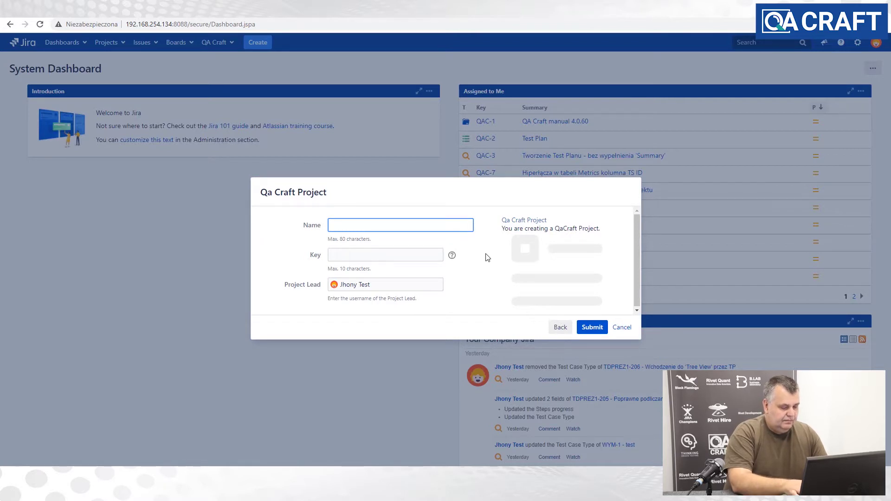
- Create the project 'QA_Craft_Presentation' with project key QAC001
type("QA")
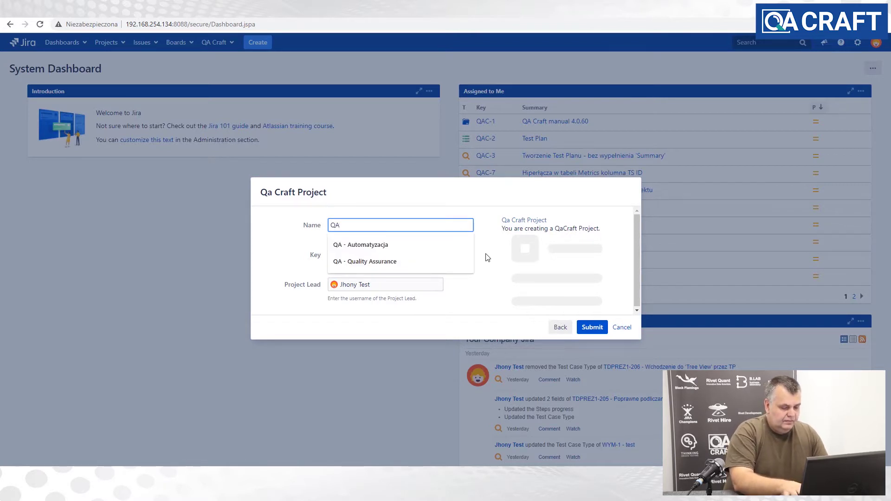
type("_Craft")
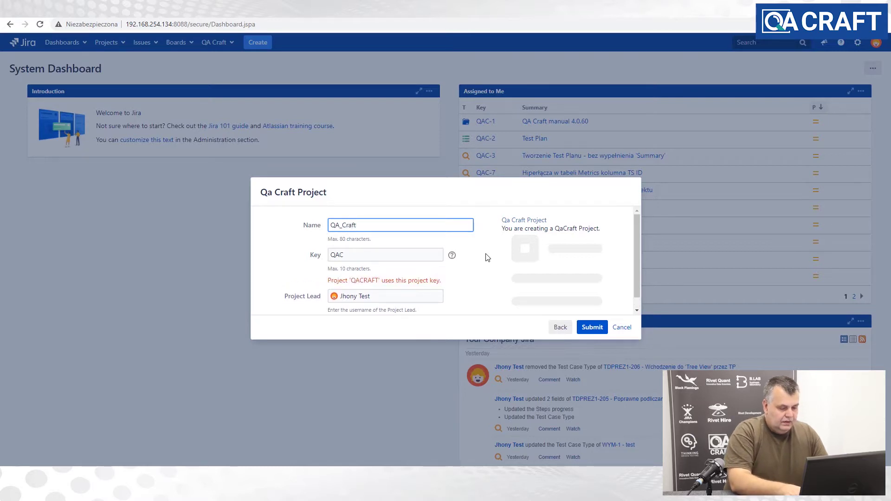
type("_Pr")
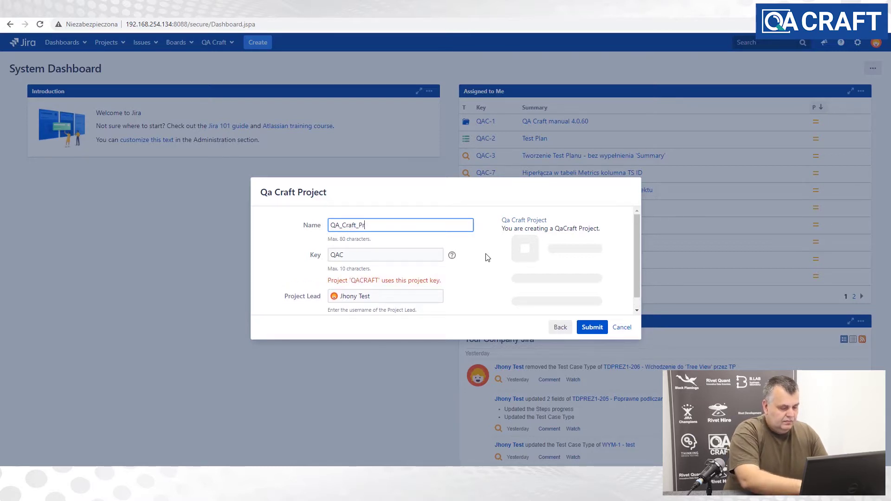
type("ese")
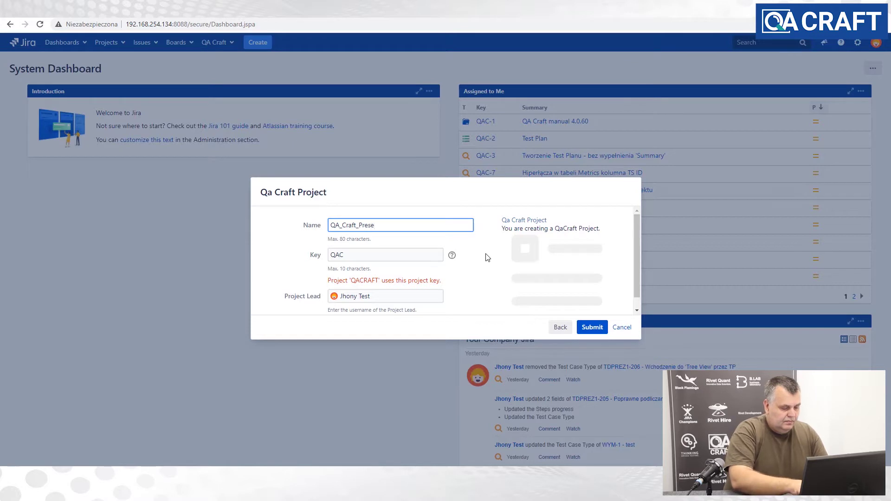
type("ntation")
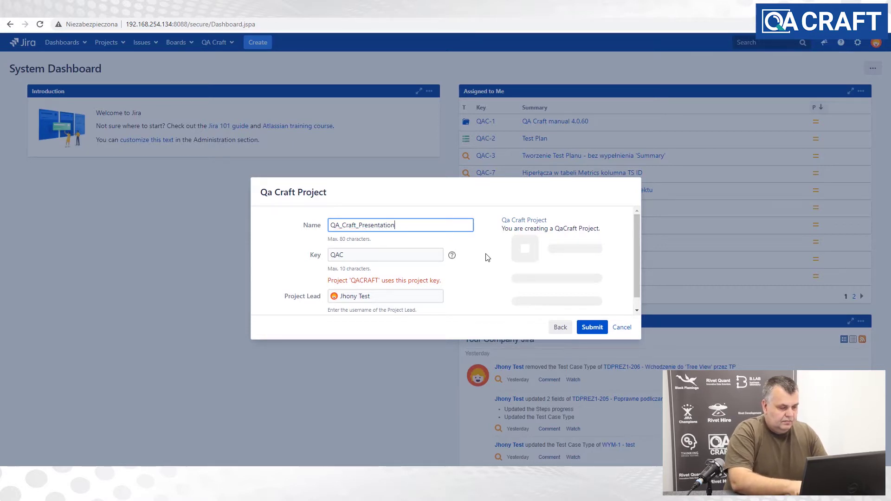
left_click(358, 256)
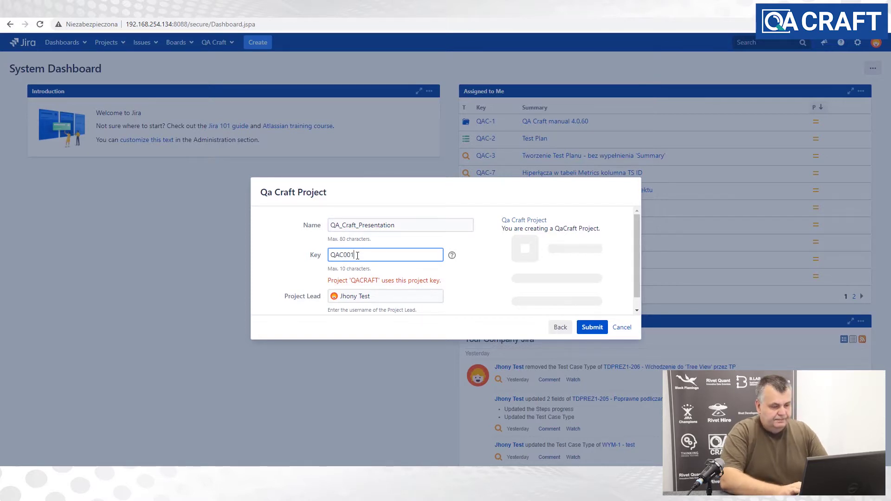
left_click(589, 327)
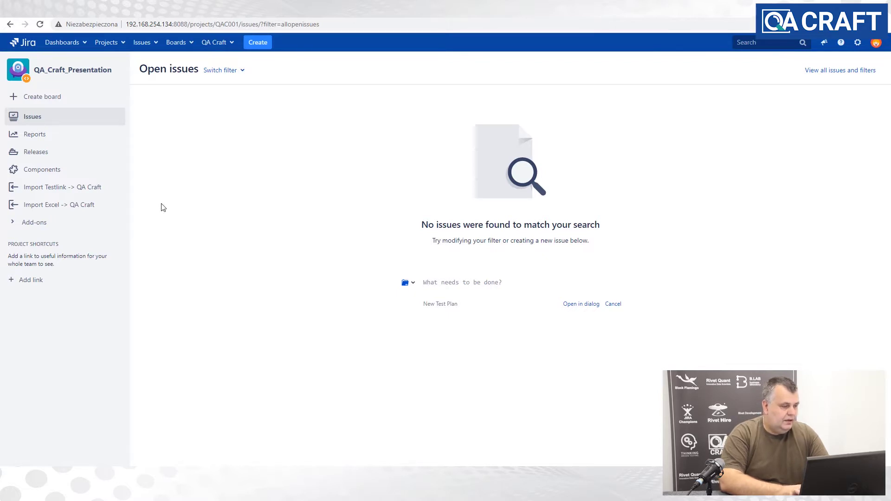
- Create a Story 'Test requirement 1' with Highest priority
left_click(260, 44)
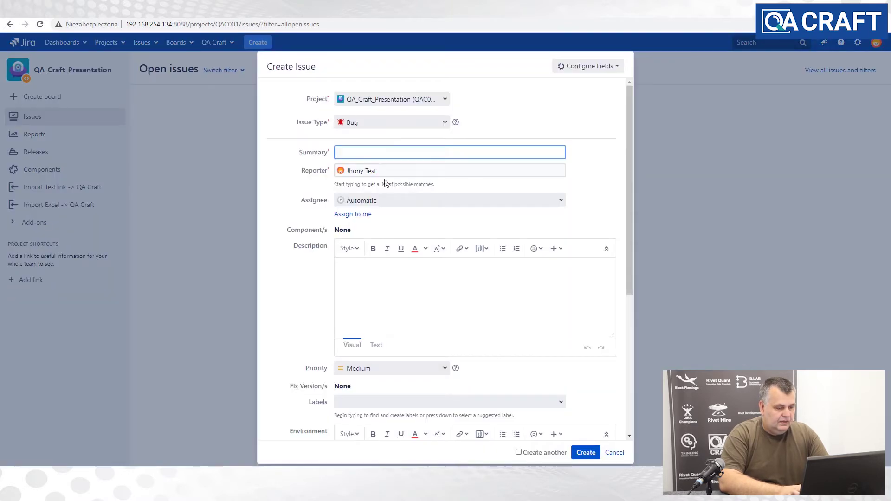
left_click(444, 123)
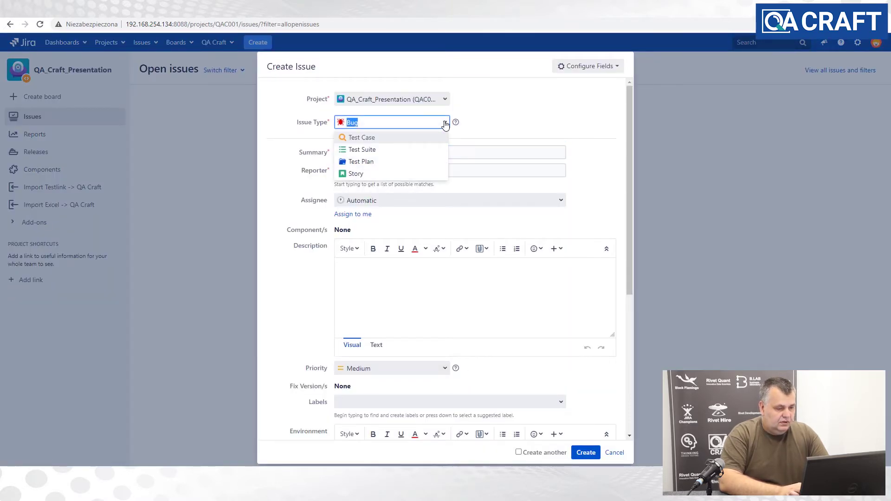
left_click(385, 176)
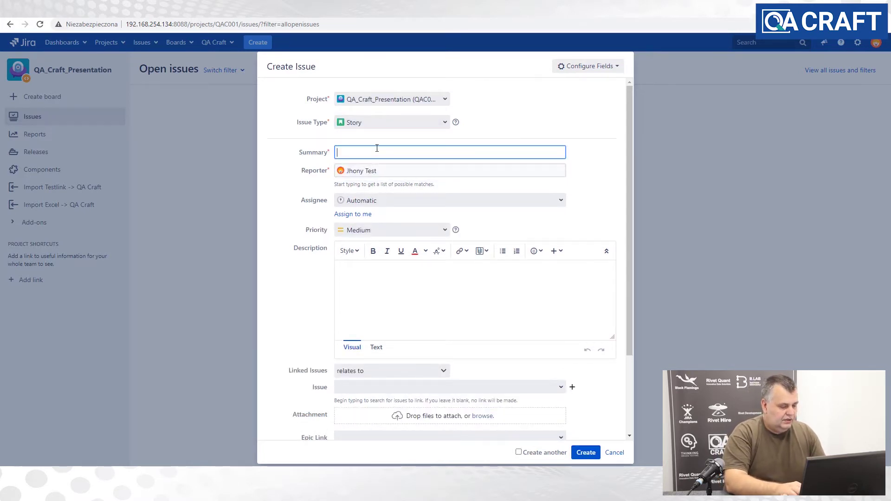
type("Test requirement 1")
left_click(394, 230)
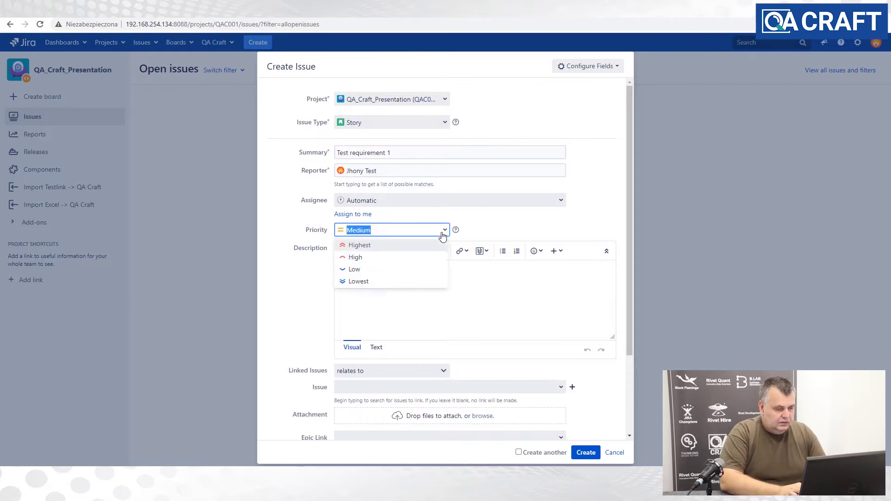
left_click(586, 452)
- Add Stories 'Test requirement 2' and 'Test requirement 3'
type("cTest requirement 2")
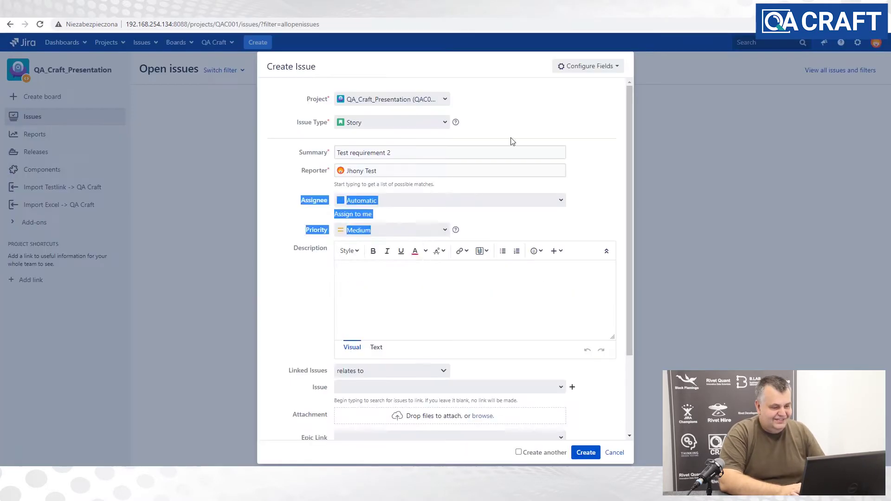
left_click(394, 230)
left_click(585, 452)
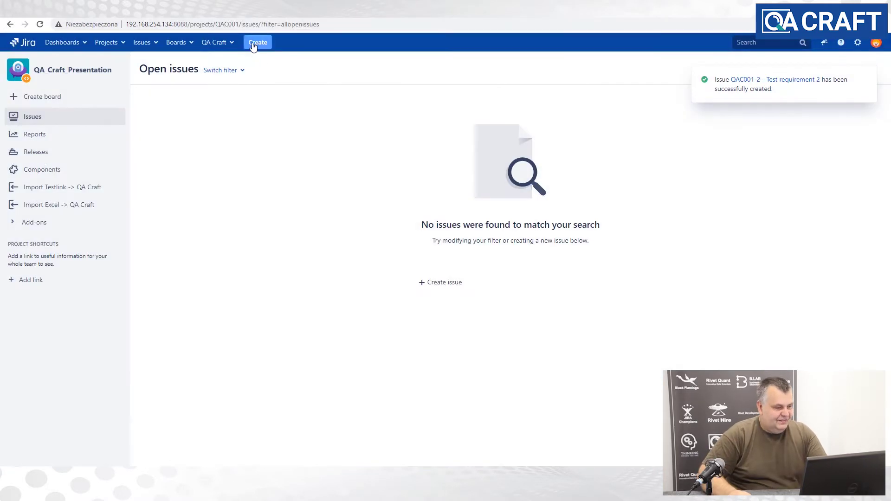
left_click(257, 42)
type("Test requirement 3")
key("Return")
- Add Story 'Test requirement 4' with Low priority
left_click(258, 42)
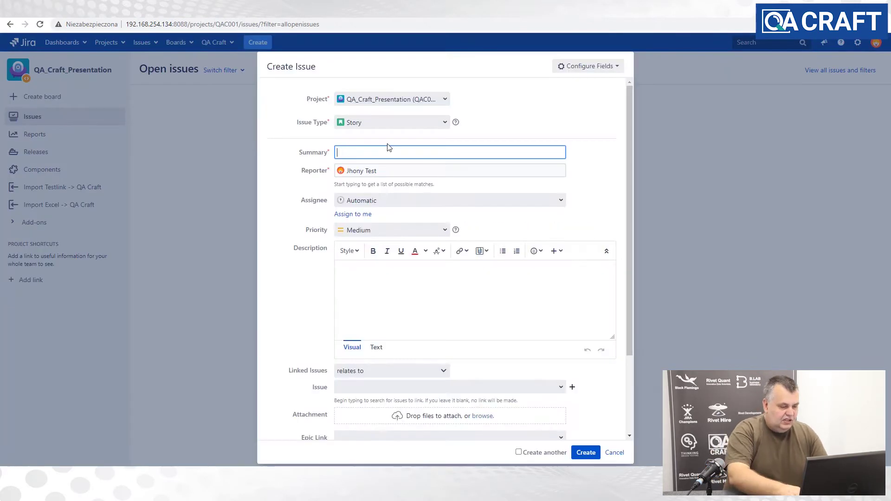
type("Test requirement 4")
left_click(393, 230)
left_click(382, 269)
left_click(586, 452)
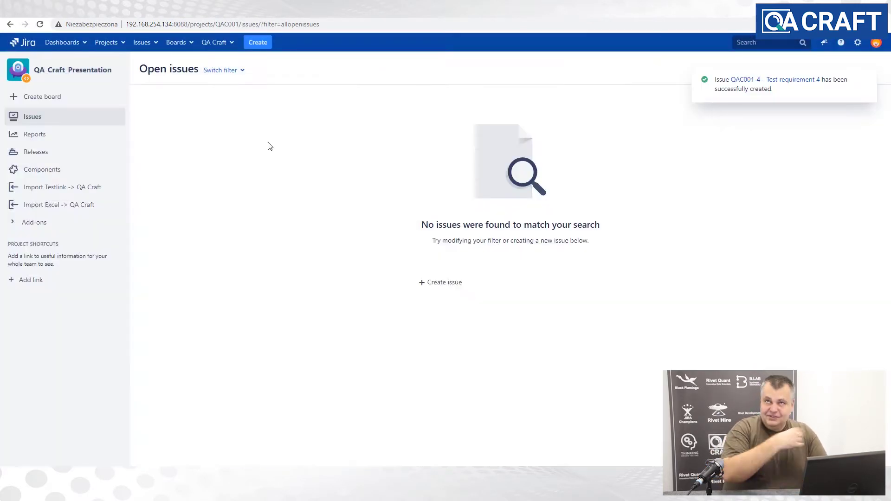
- Add Story 'Test requirement 5' with Lowest priority
left_click(261, 44)
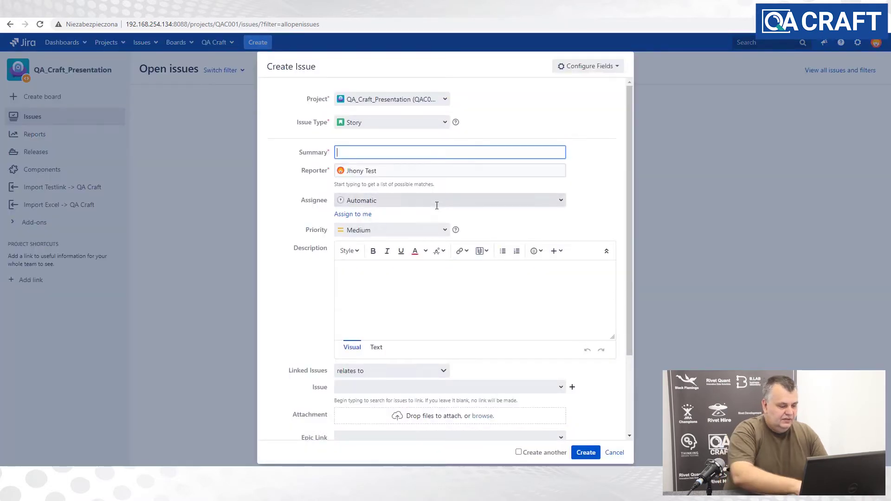
type("tes")
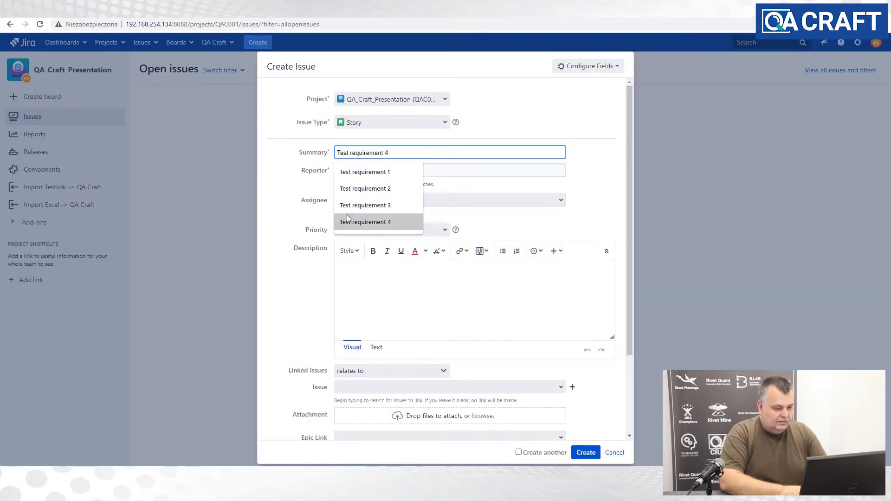
left_click(374, 222)
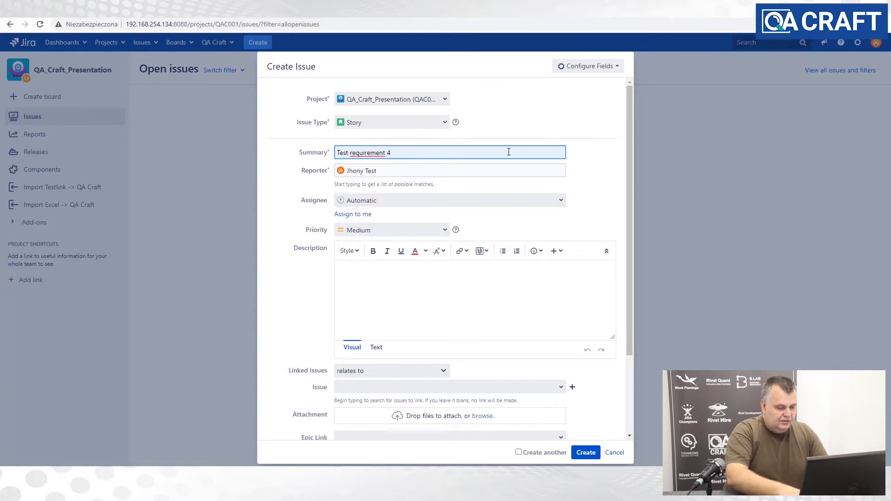
key("BackSpace")
type("5")
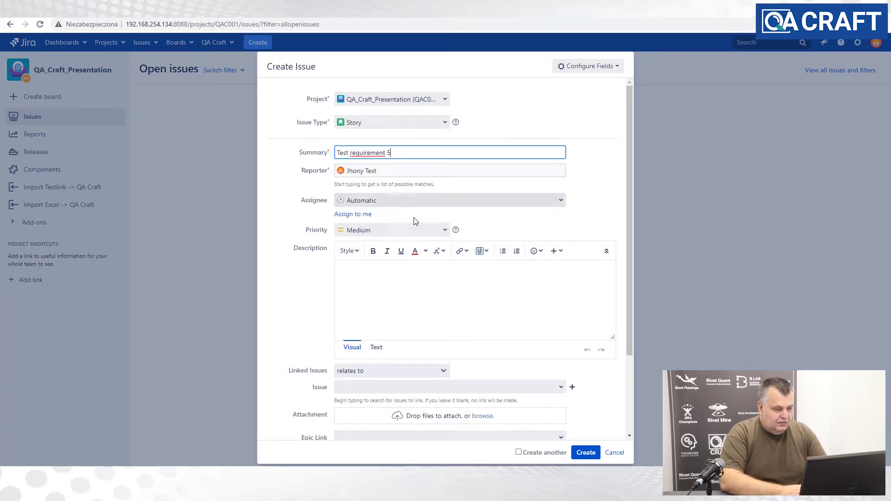
left_click(441, 231)
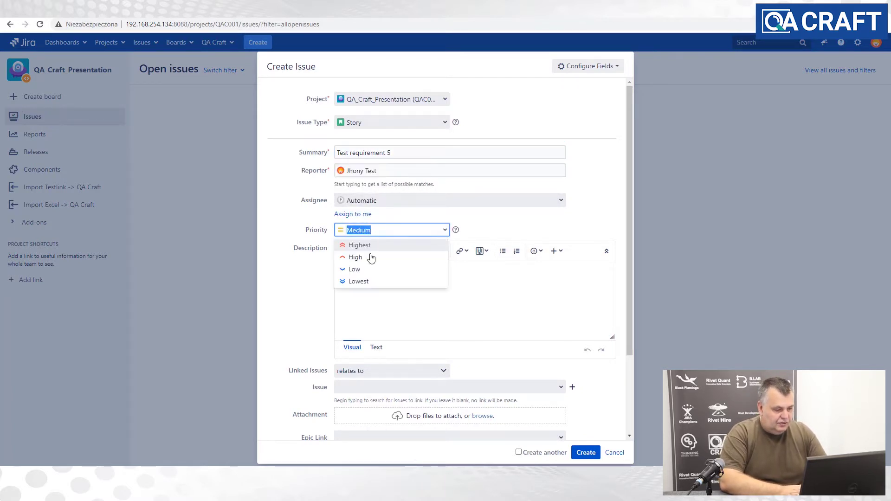
left_click(354, 282)
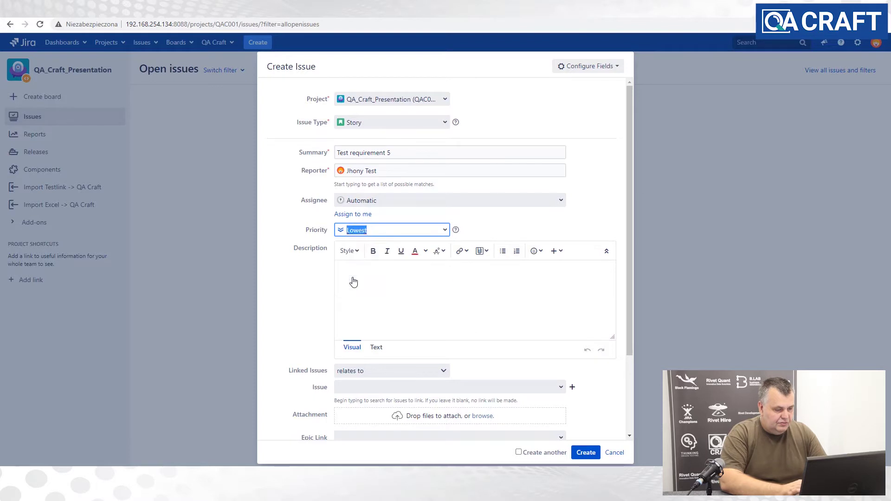
left_click(588, 457)
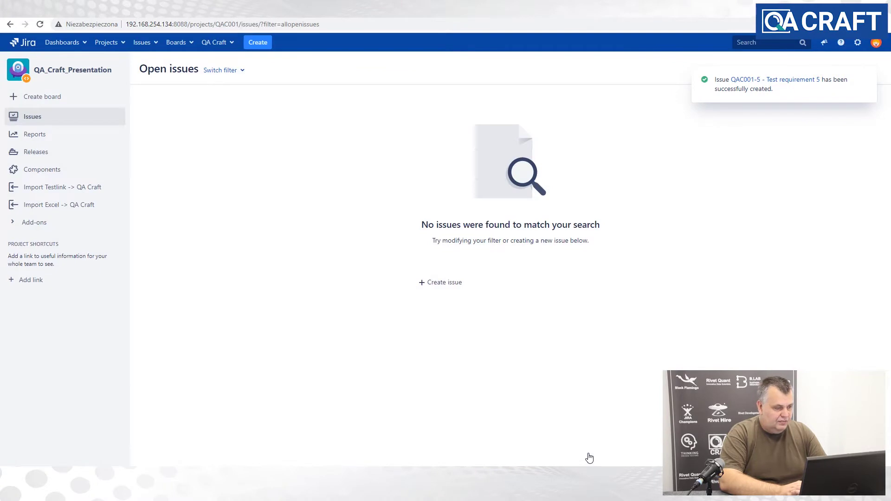
- List requirements QAC001-1 to QAC001-5 in the project's Issues view and start a new issue
left_click(32, 118)
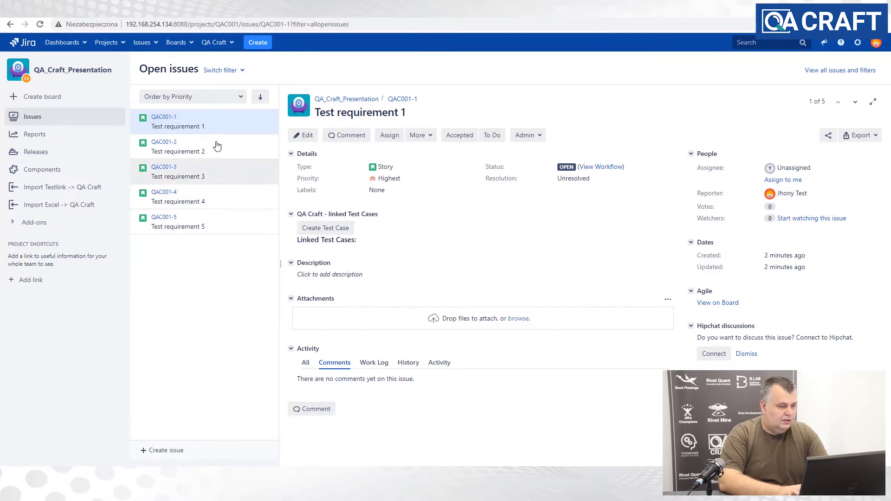
left_click(259, 48)
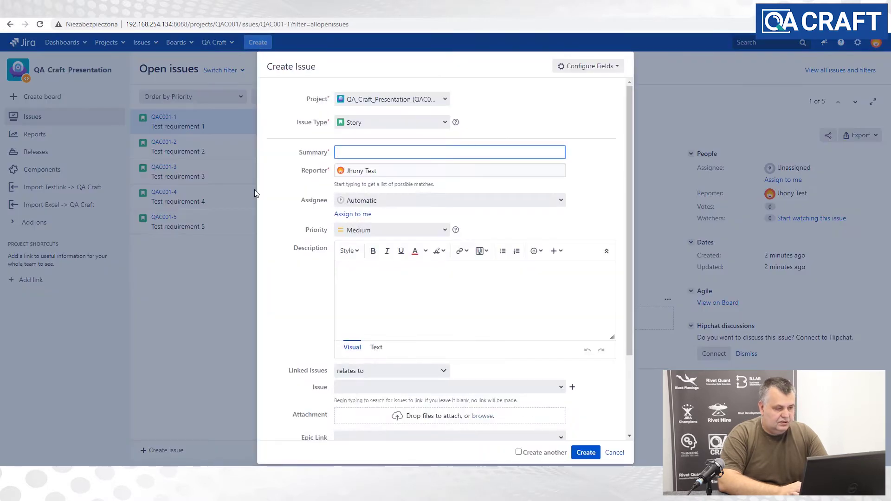
- Create a Test Plan issue with summary 'Test plan 0001' at Medium priority
left_click(445, 123)
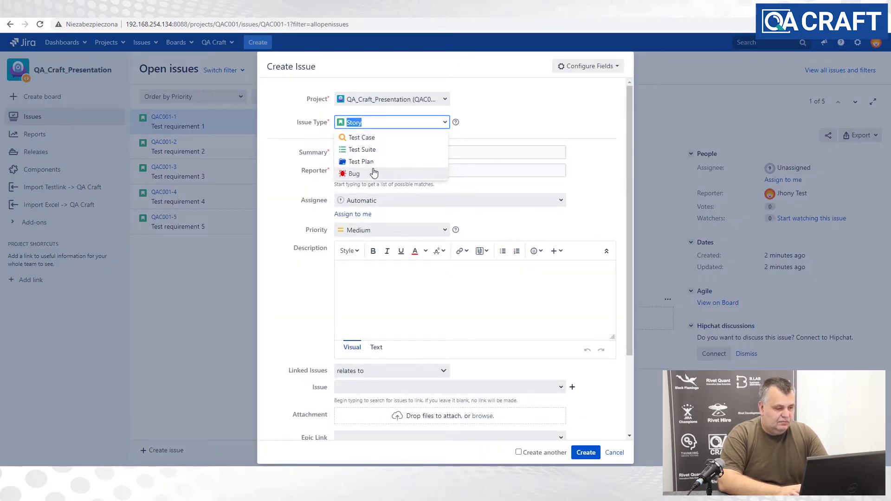
left_click(377, 164)
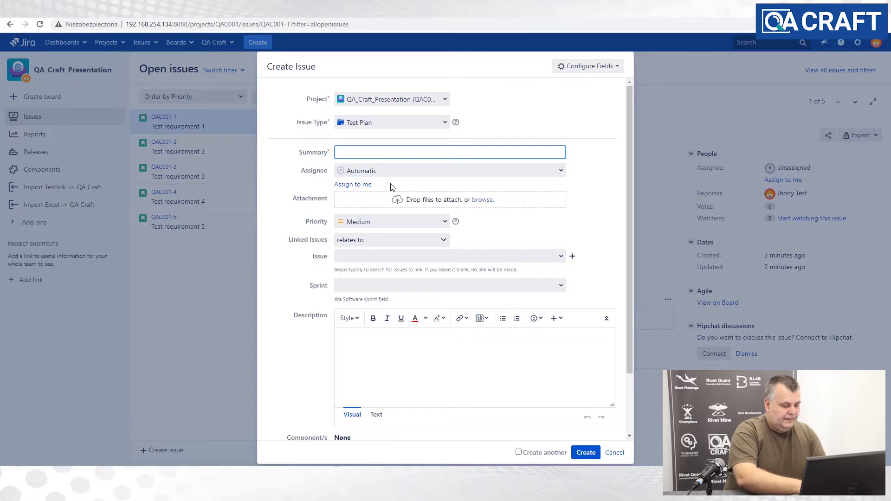
type("Test p")
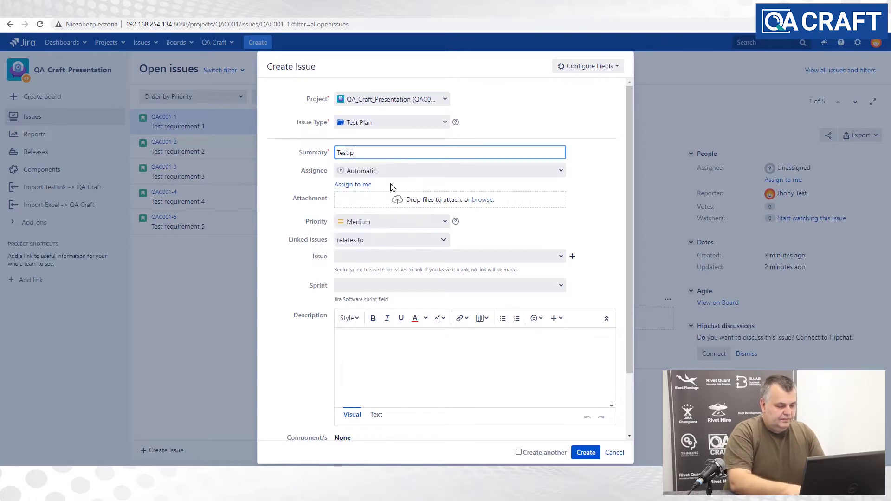
type("lan")
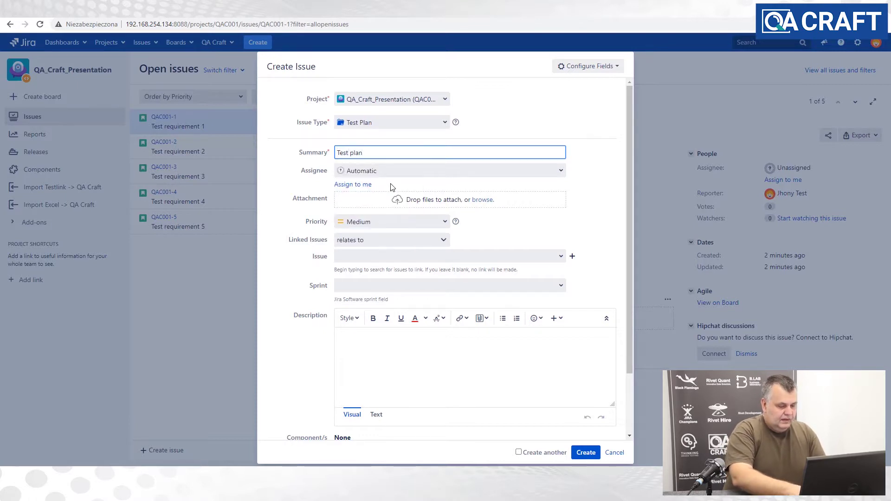
type(" 0001")
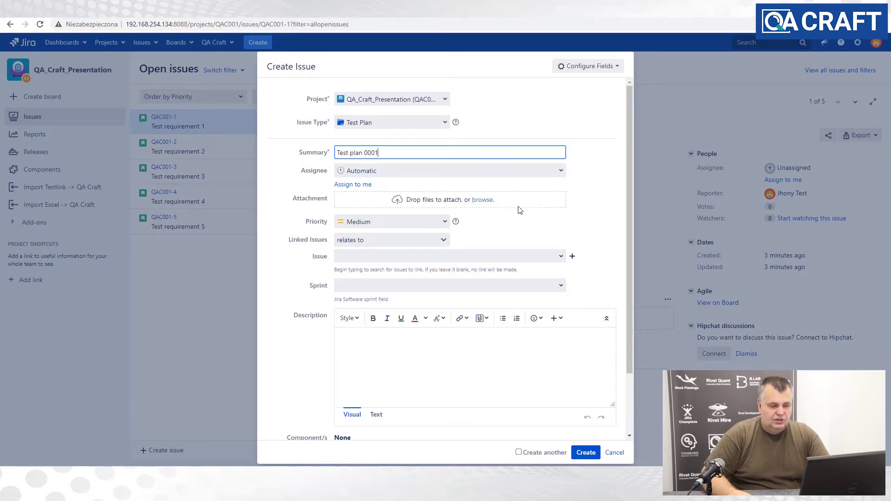
scroll(539, 208, "down", 1)
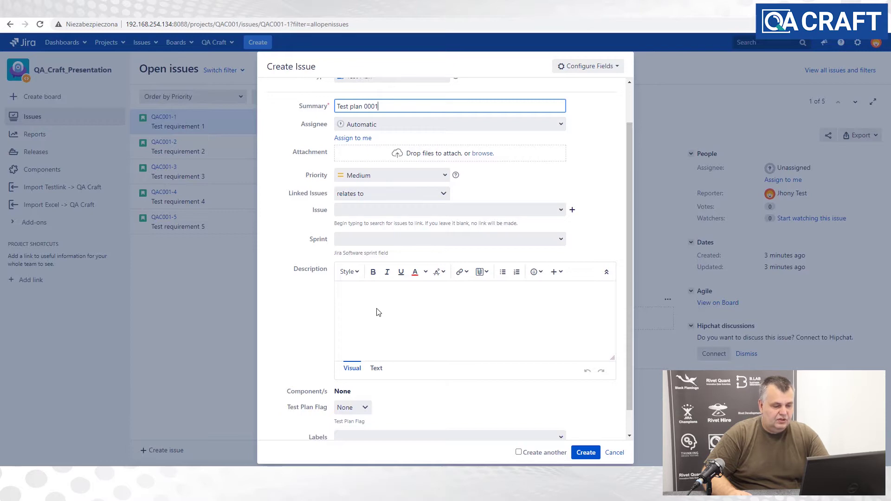
scroll(378, 312, "up", 1)
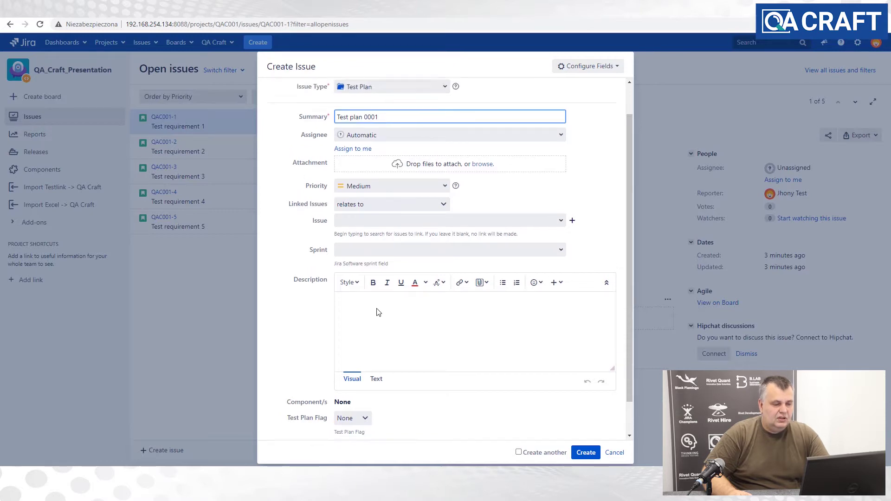
left_click(586, 453)
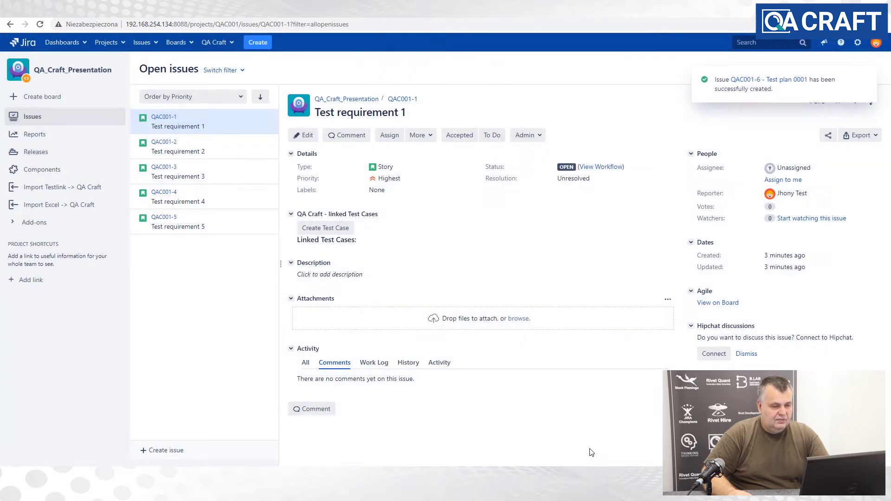
- Open Test plan 0001 (QAC001-6) and review its Open status and empty metrics
left_click(785, 80)
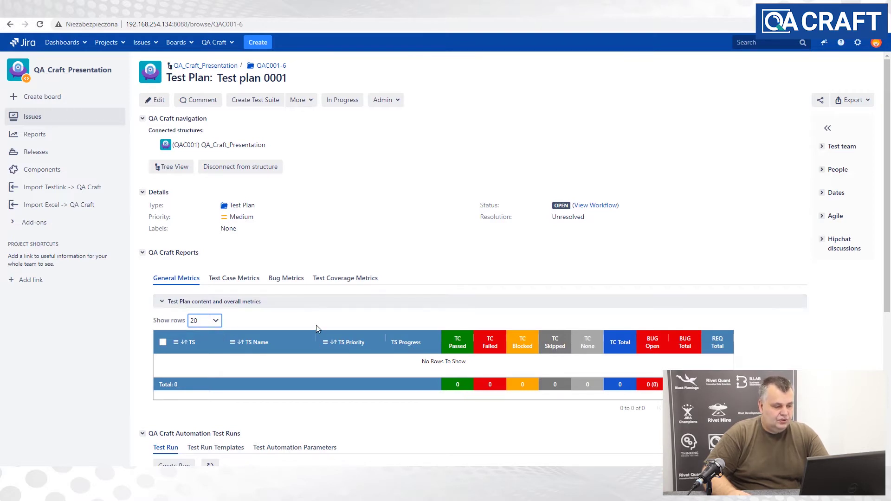
scroll(317, 328, "down", 2)
scroll(318, 328, "up", 2)
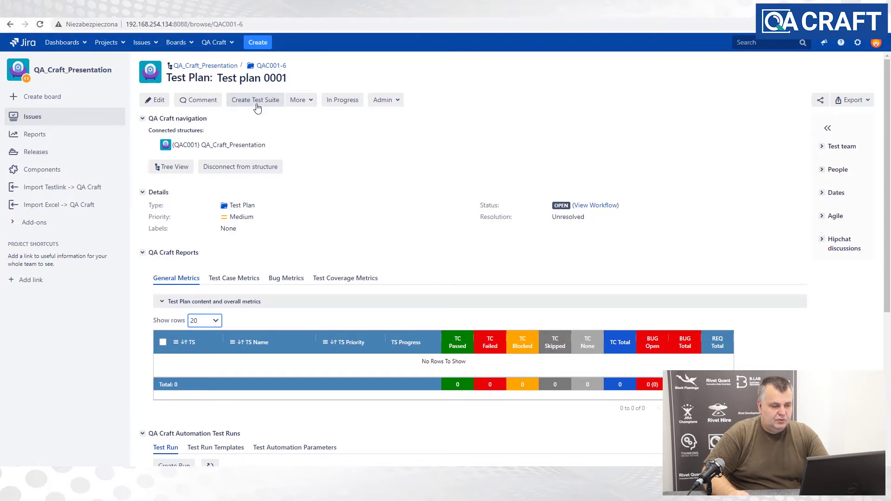
- Create a Test Suite with summary 'Test Suite 1' under Test plan 0001
left_click(257, 103)
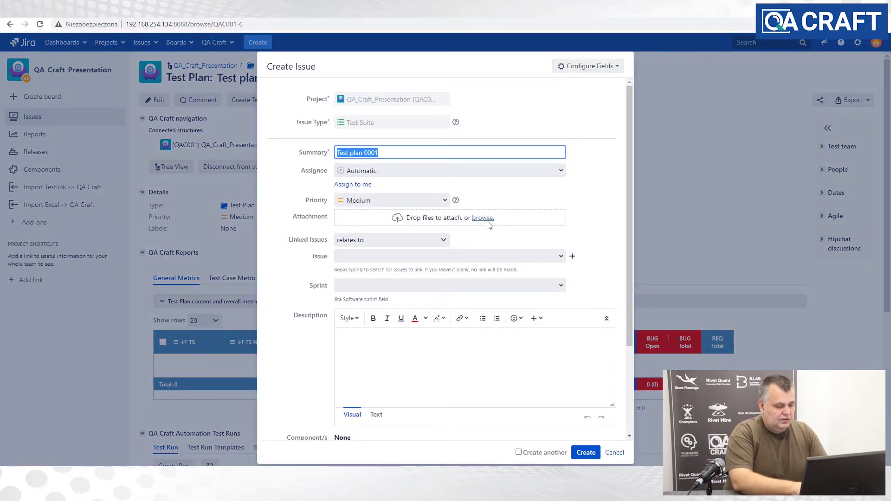
type("T")
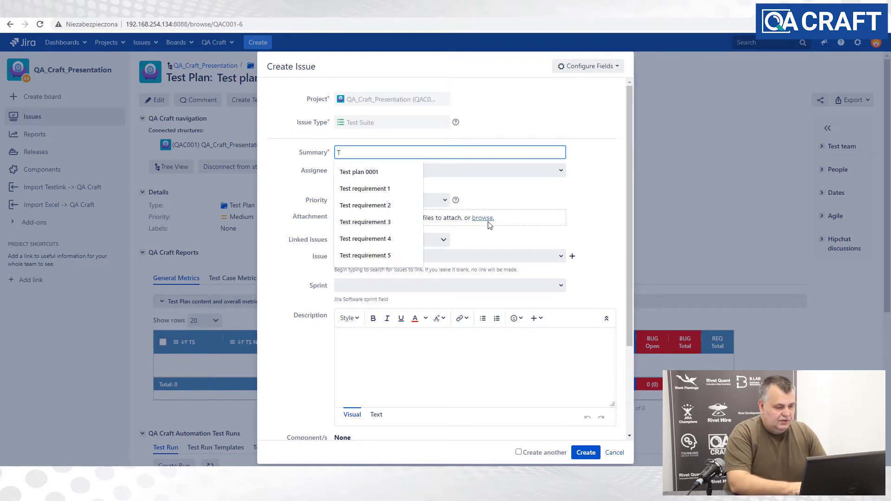
type("e")
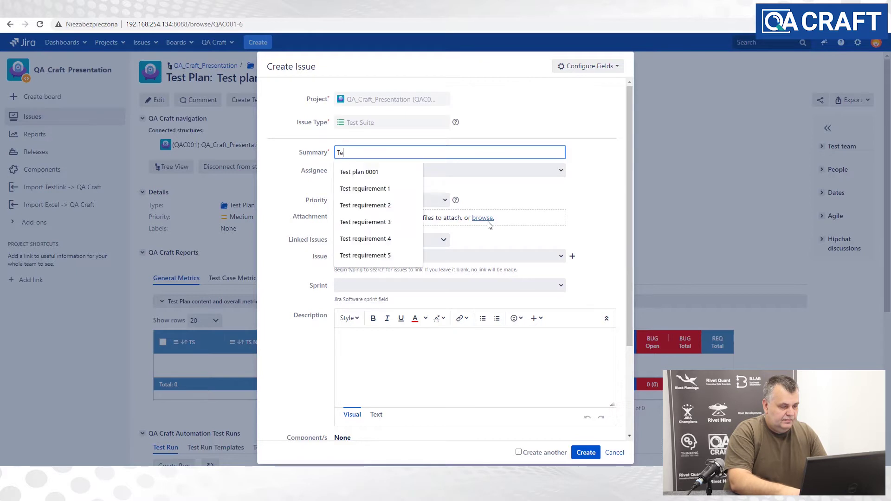
type("st")
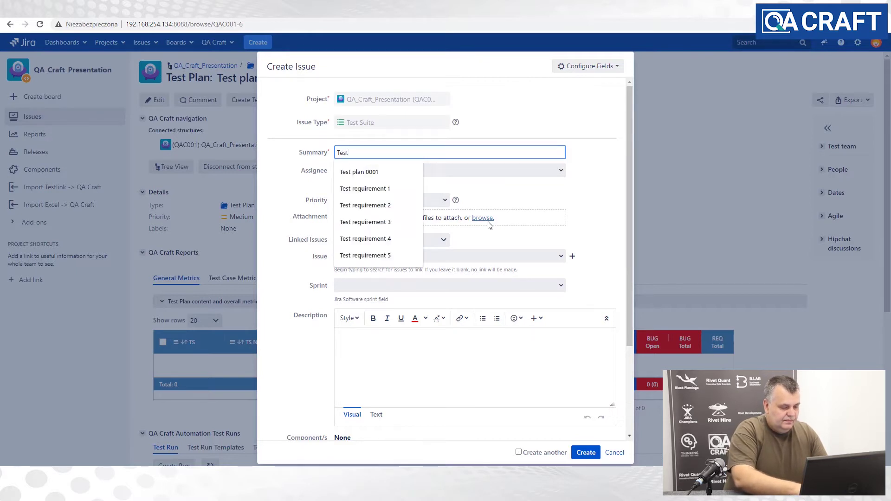
type(" Suite")
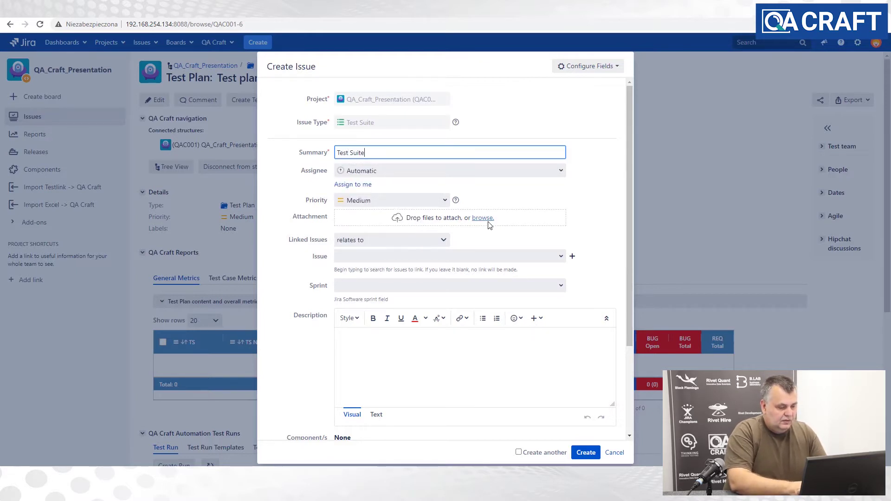
type(" 1")
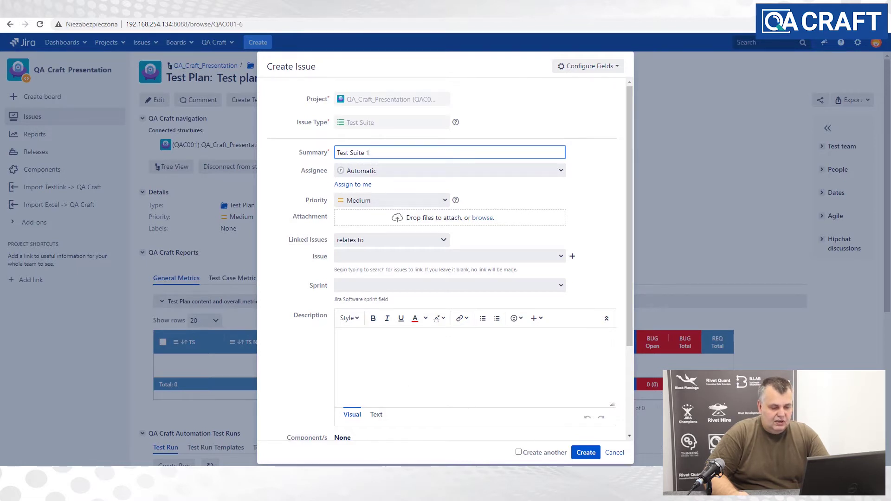
left_click(583, 454)
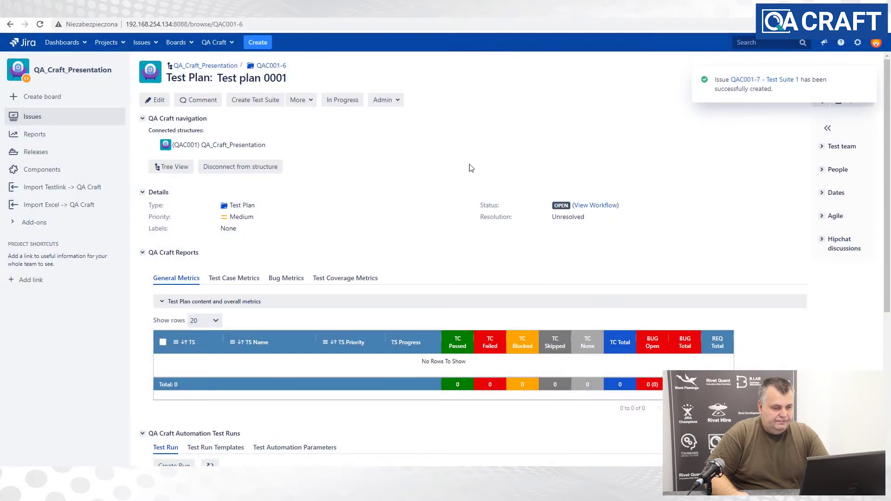
- Reload Test plan 0001 so Test Suite 1 (QAC001-7) shows, then begin another suite
left_click(40, 25)
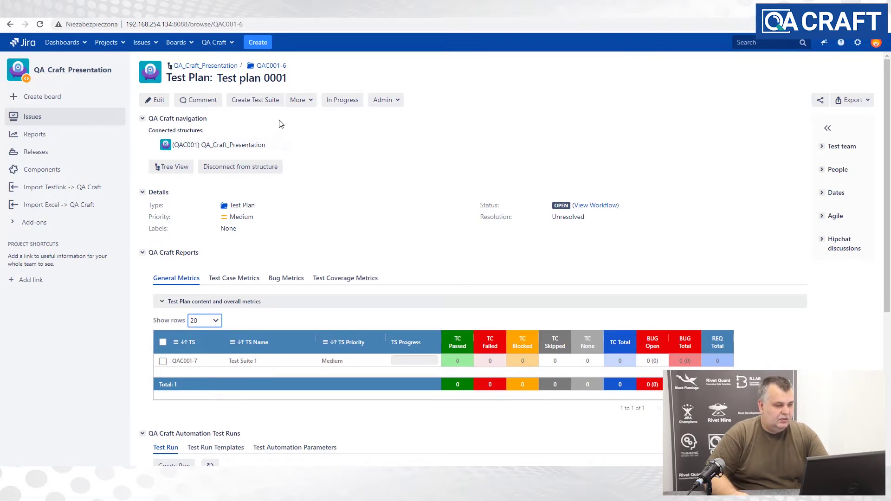
left_click(259, 101)
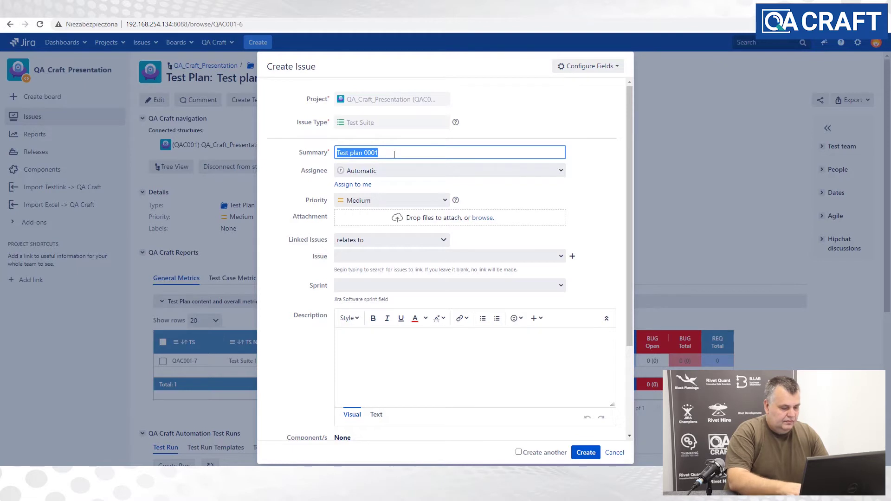
- Create 'Test suite 002' (QAC001-8) and reload the plan to list it
type("Test")
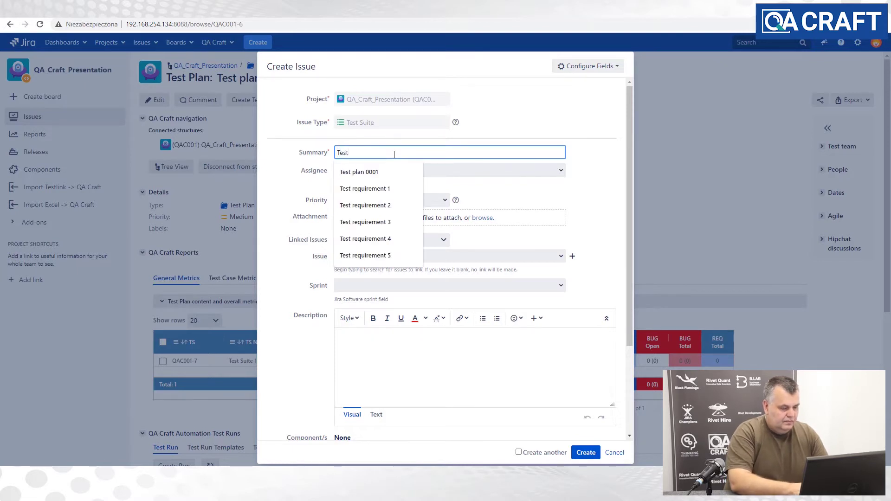
type(" suite ")
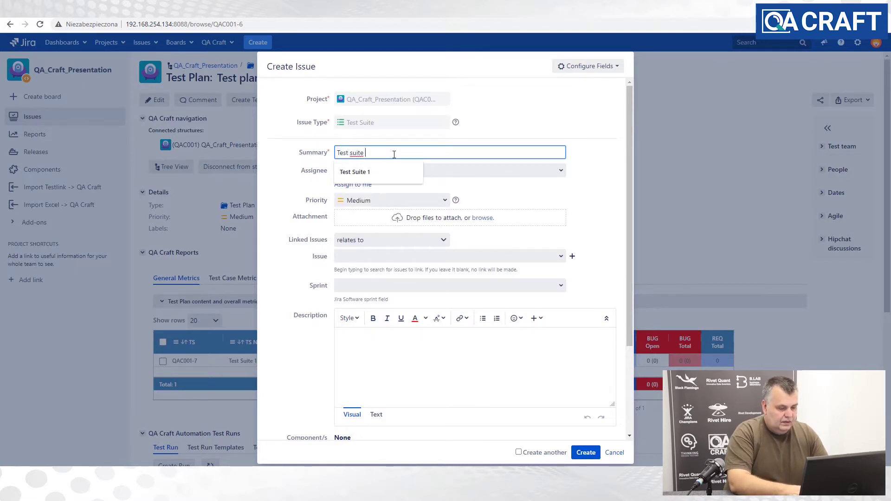
type("00")
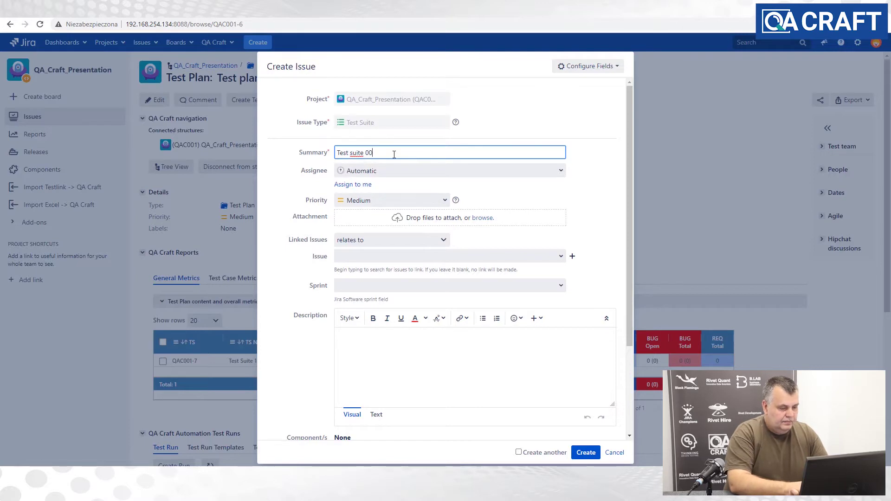
type("2")
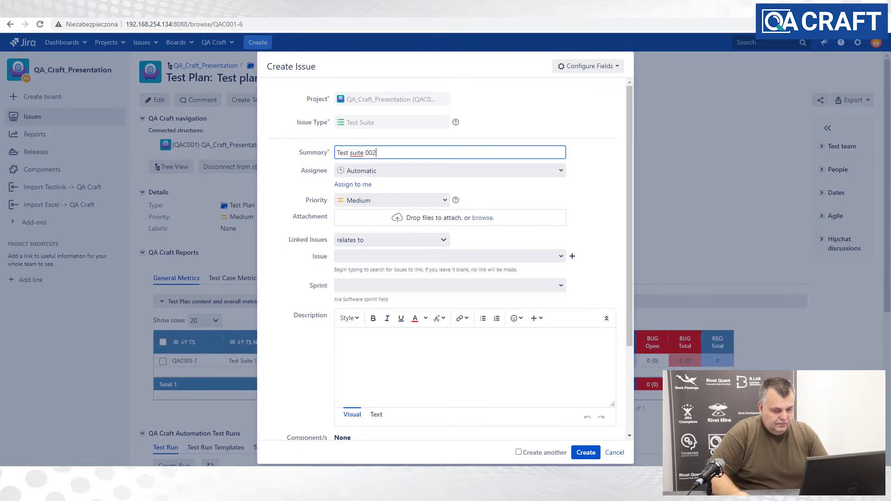
left_click(586, 453)
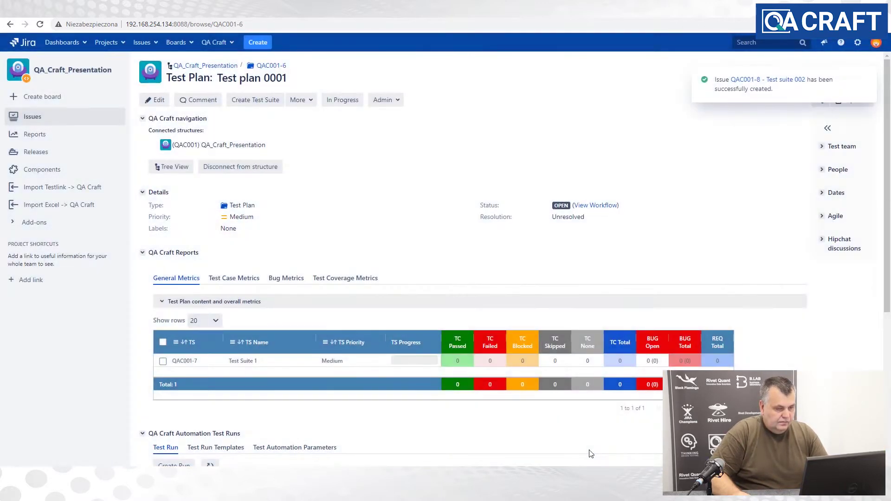
left_click(40, 24)
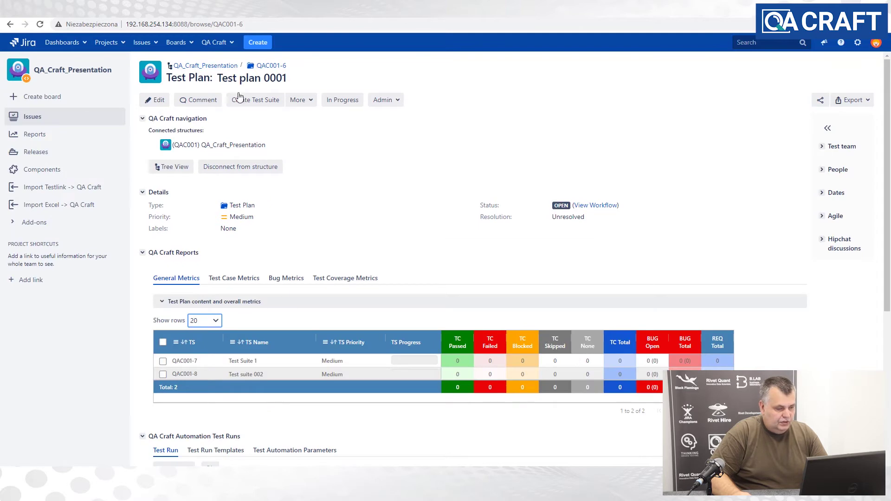
- Create 'Test Suite 003' (QAC001-9) under Test plan 0001
left_click(265, 104)
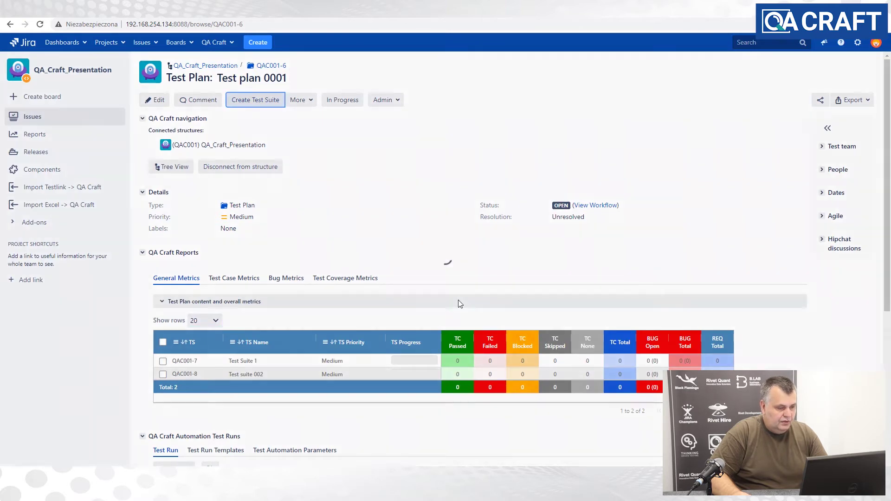
type("Te")
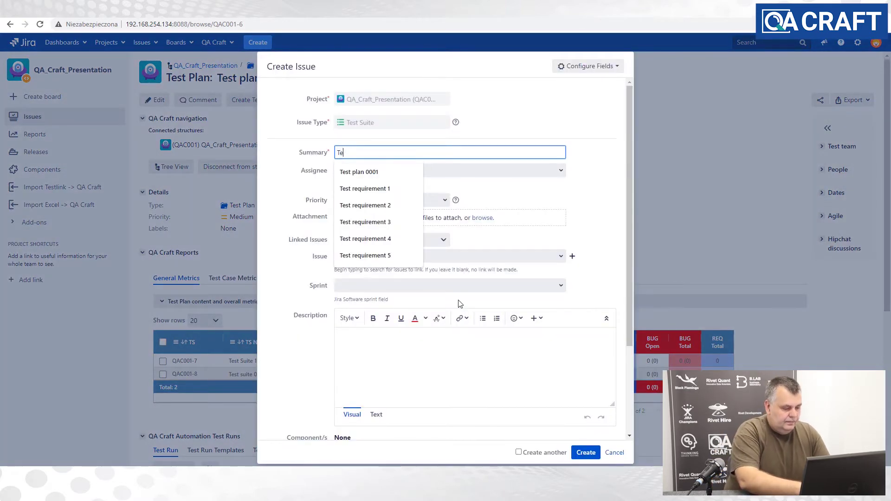
type("st Sui")
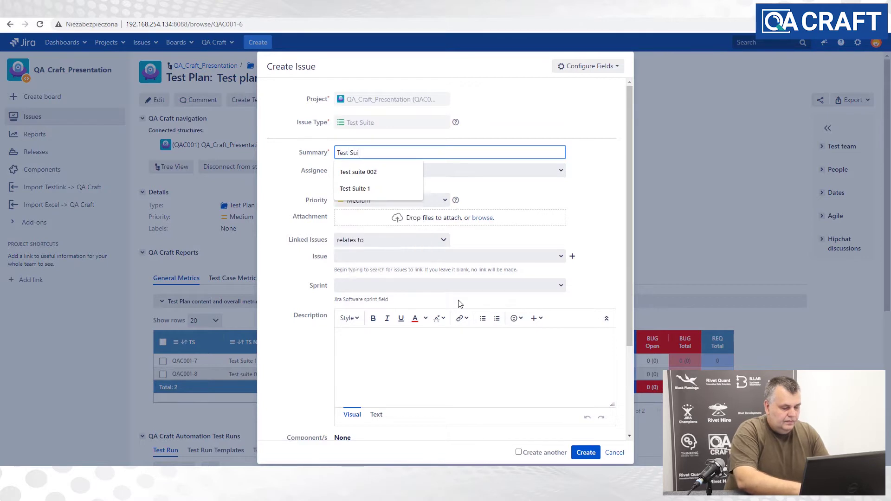
type("te 003")
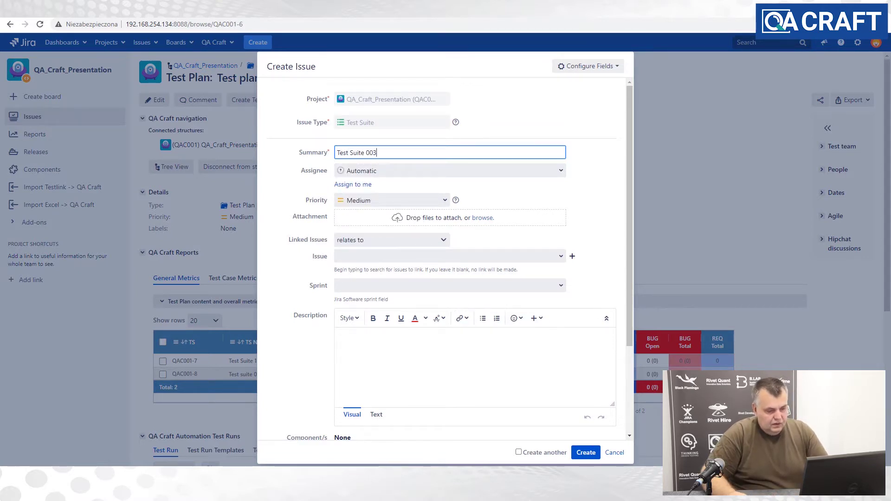
left_click(584, 453)
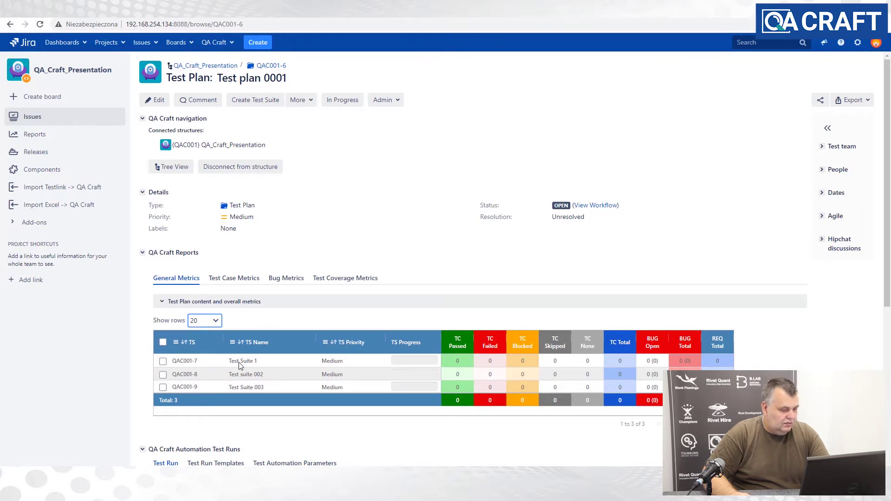
- Rename Test Suite 1 (QAC001-7) to 'Test Suite 001'
left_click(186, 363)
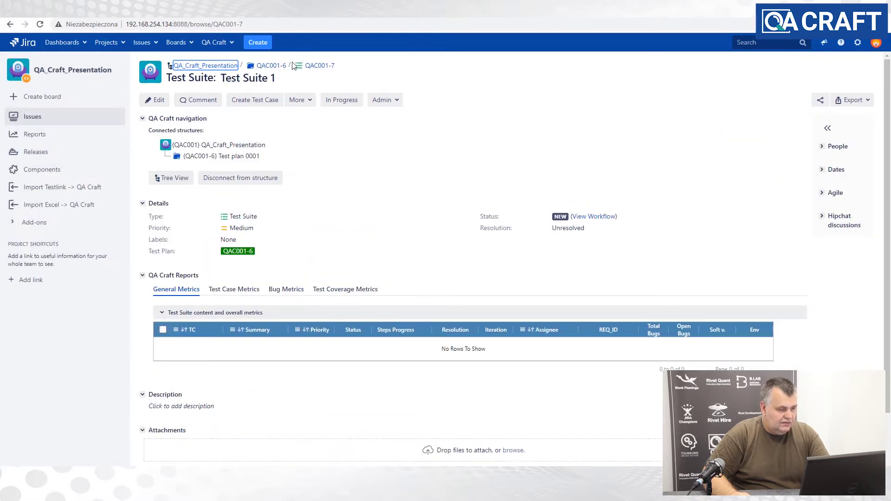
left_click(282, 80)
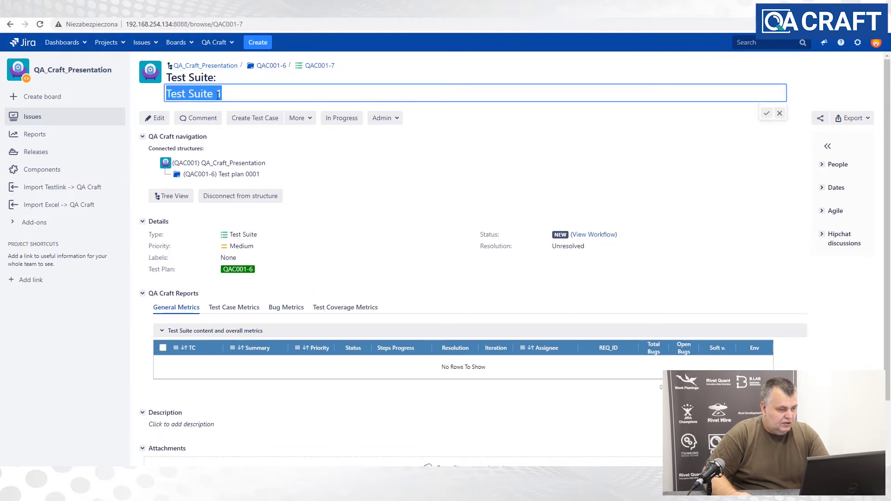
left_click(217, 93)
type("00")
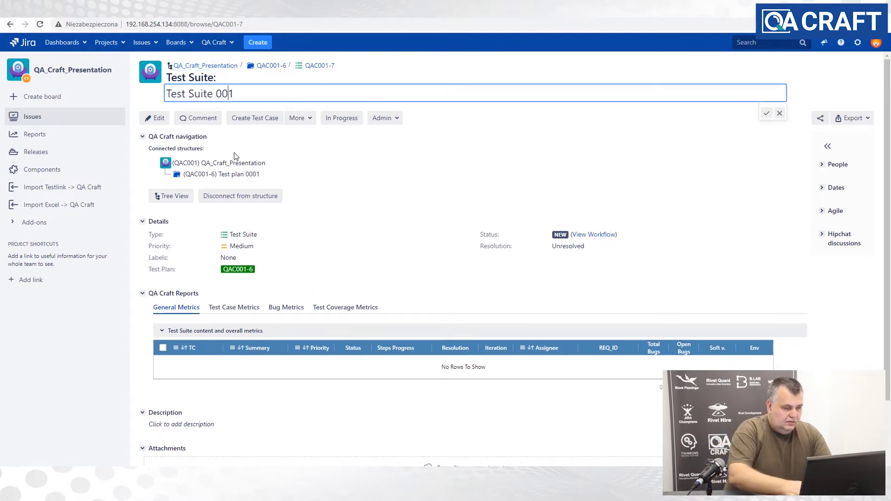
left_click(766, 113)
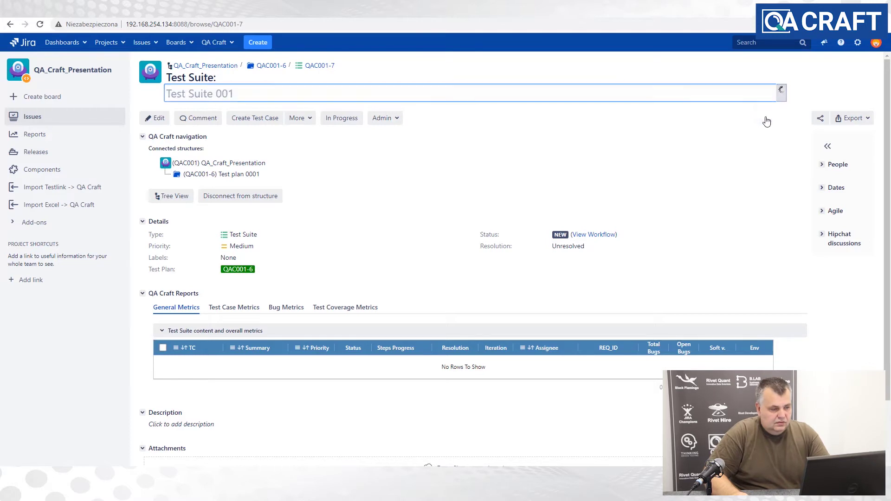
- Return to Test plan 0001 and reopen Test Suite 001 from its table
left_click(246, 158)
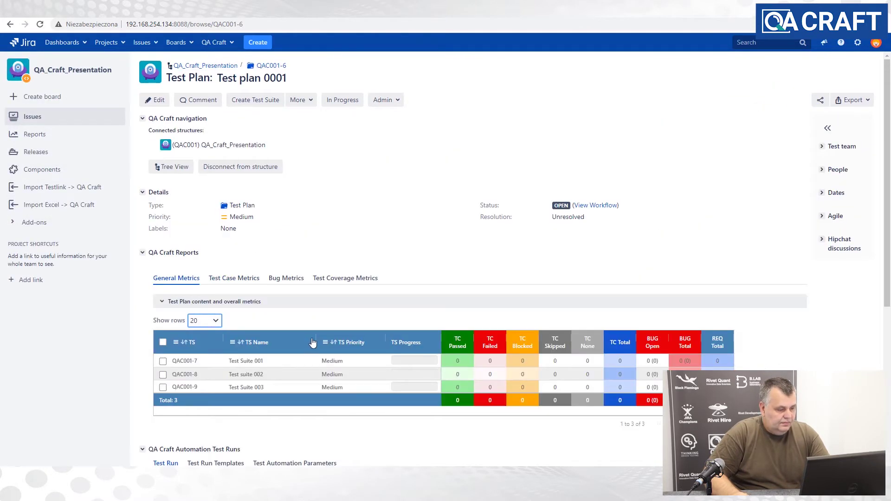
scroll(312, 342, "down", 2)
scroll(312, 342, "up", 1)
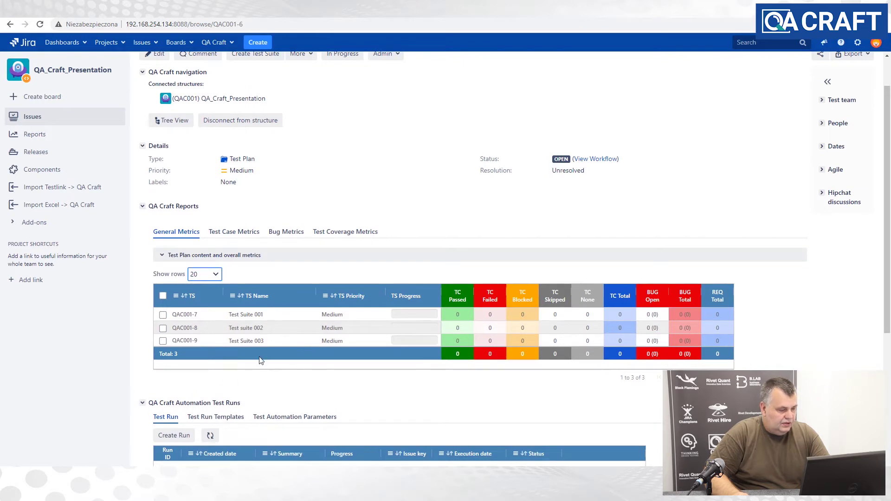
scroll(297, 360, "up", 2)
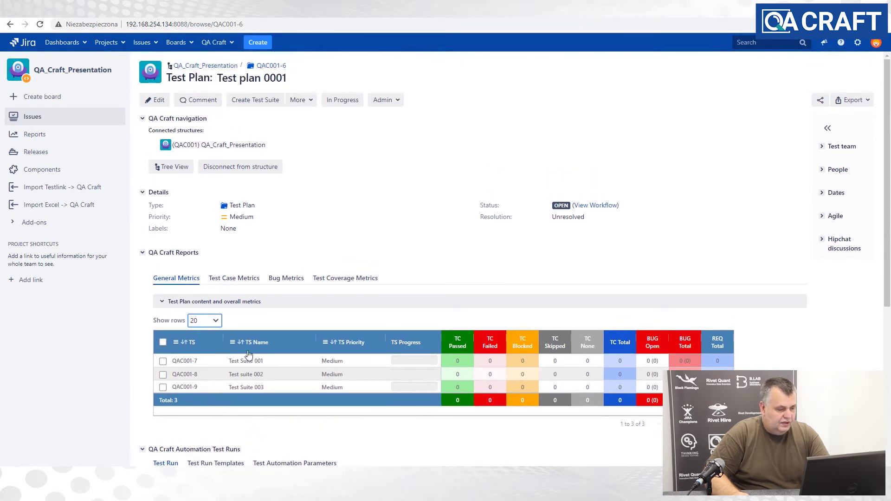
left_click(184, 364)
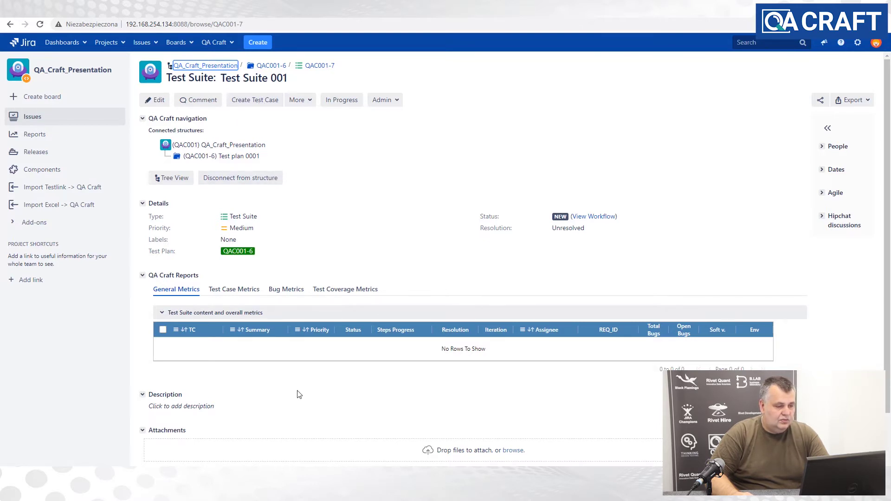
- Create 'Test Case 001' (QAC001-10) and reload the page so it shows in the suite grid
left_click(258, 102)
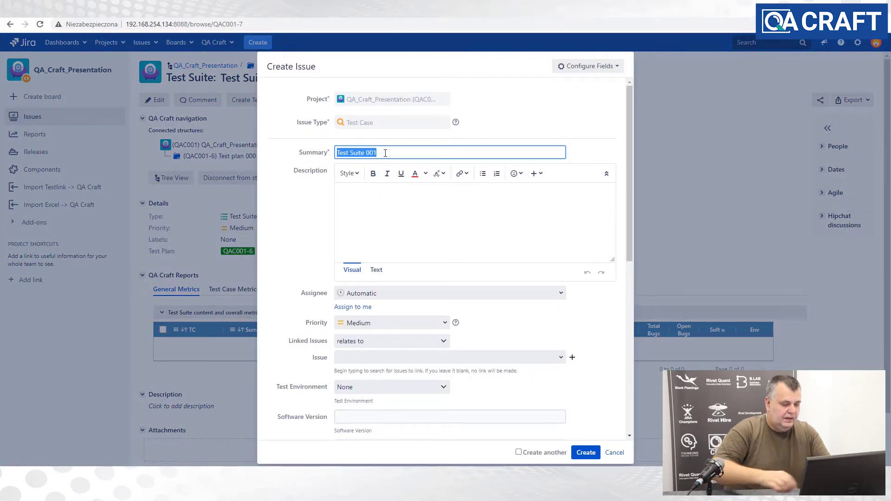
type("Te")
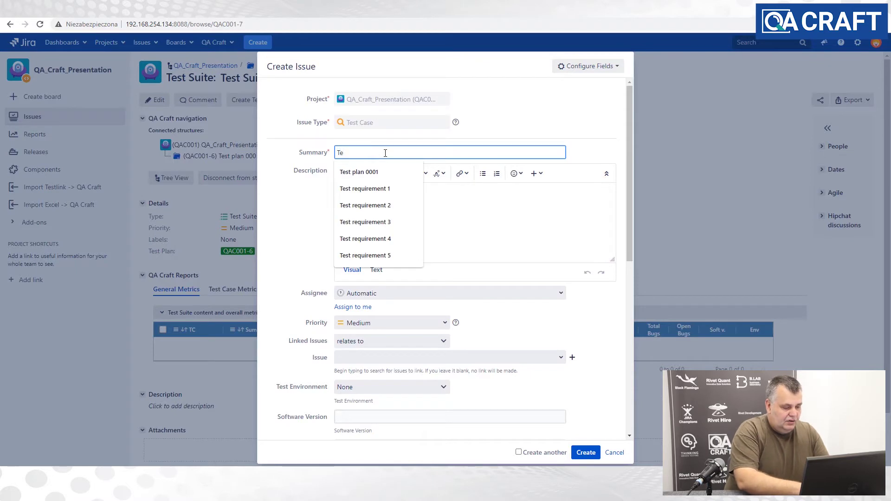
type("st Case 0")
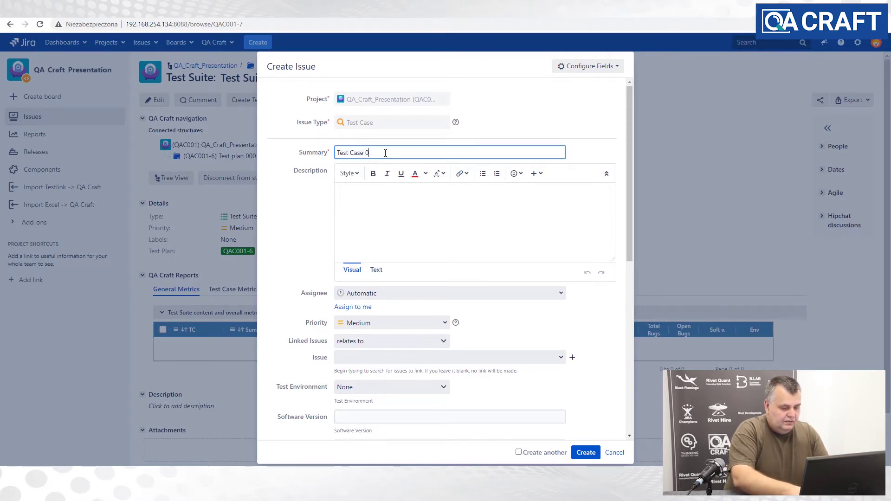
type("01")
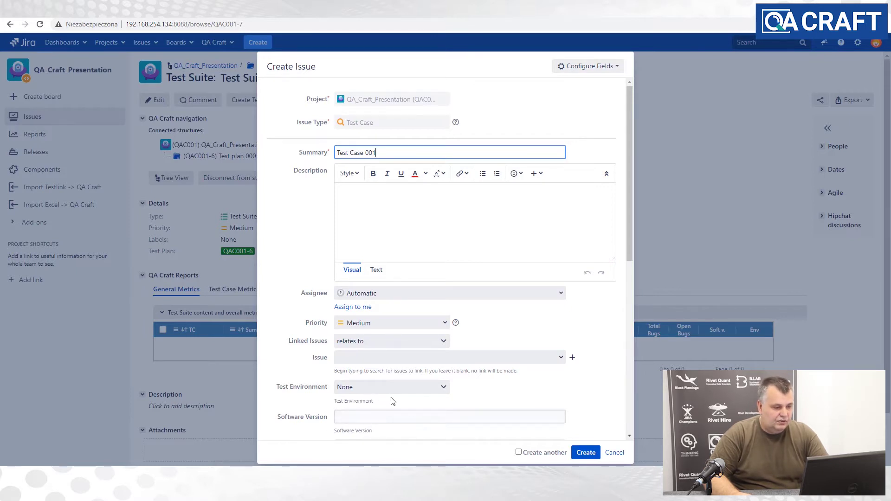
left_click(588, 453)
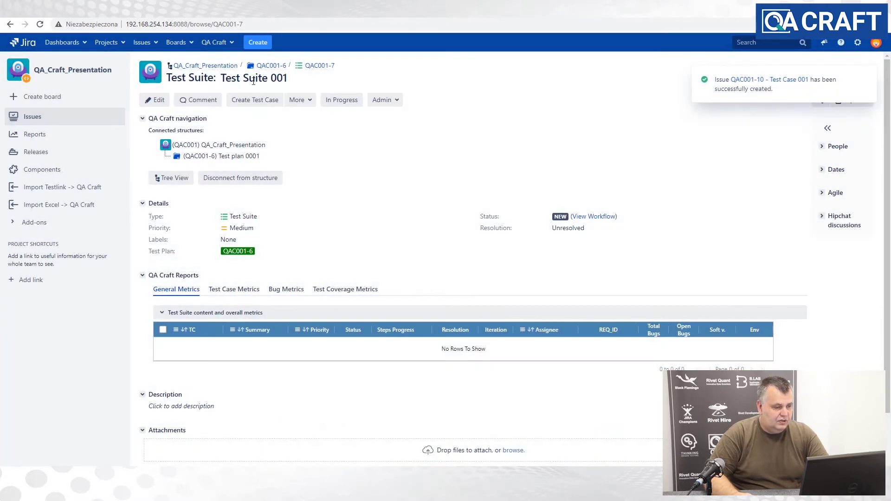
left_click(41, 24)
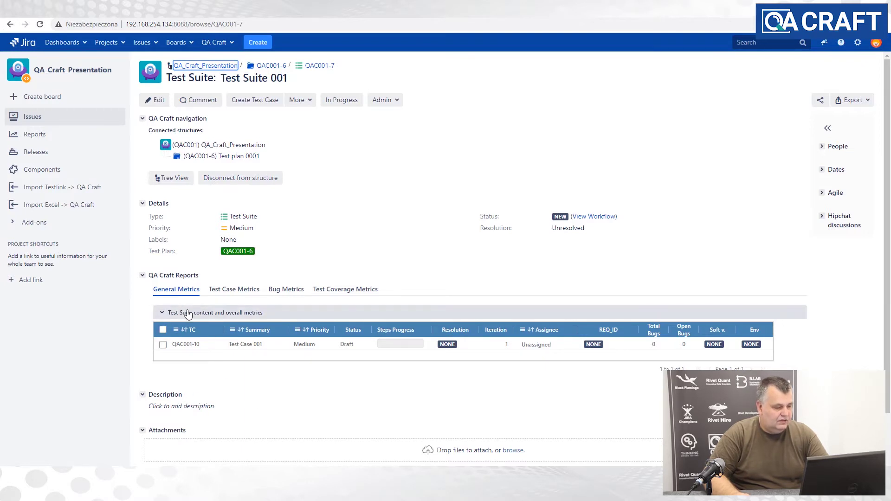
- Create 'Test Case 002' and the next test case in Test Suite 001
left_click(264, 102)
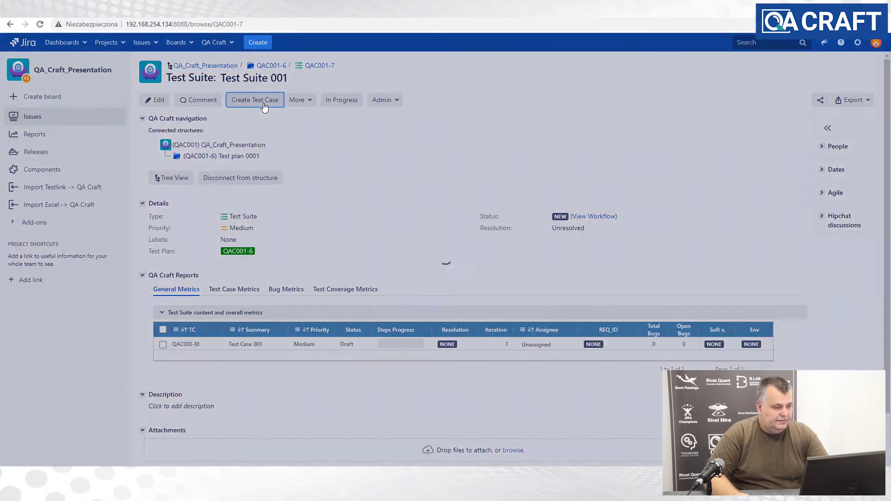
type("Test Case")
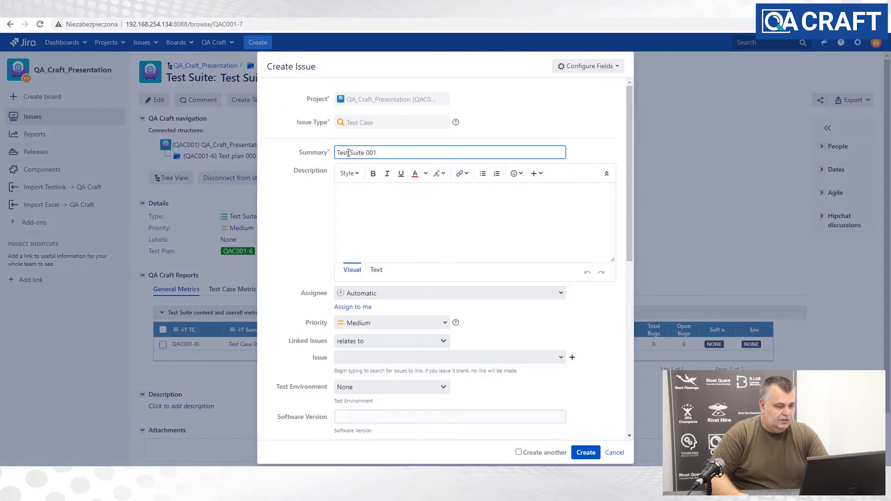
type(" 002")
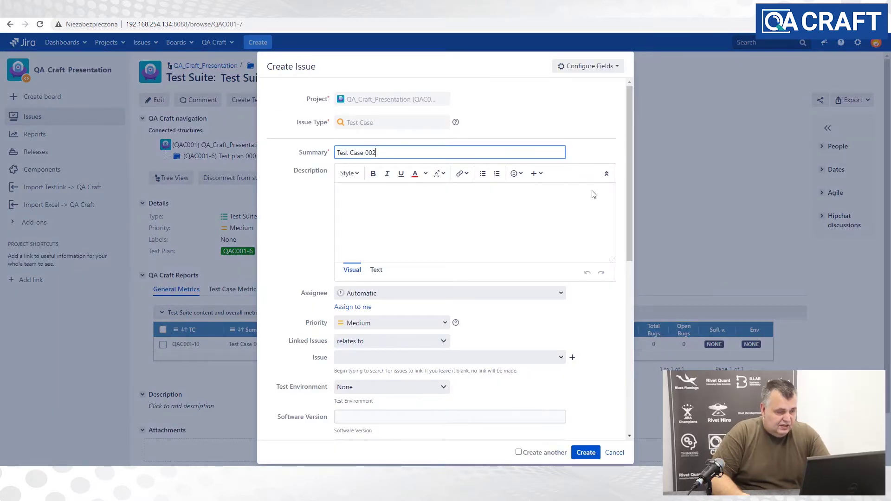
key("Return")
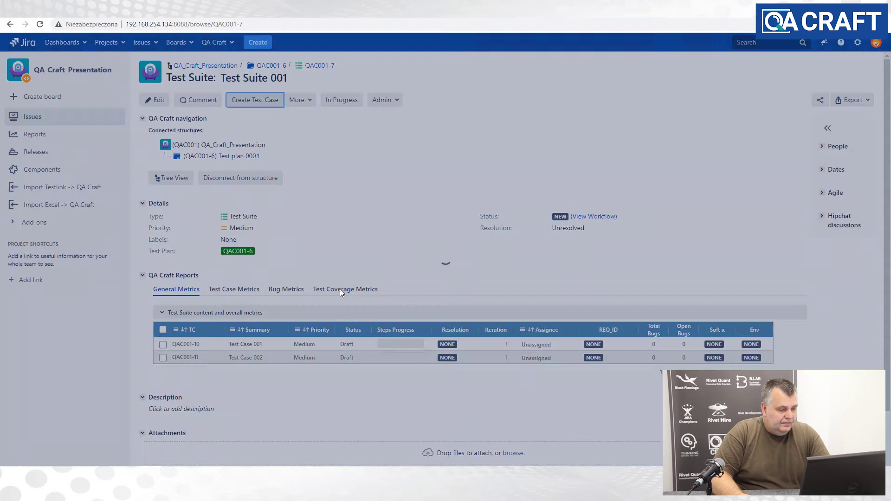
left_click(255, 99)
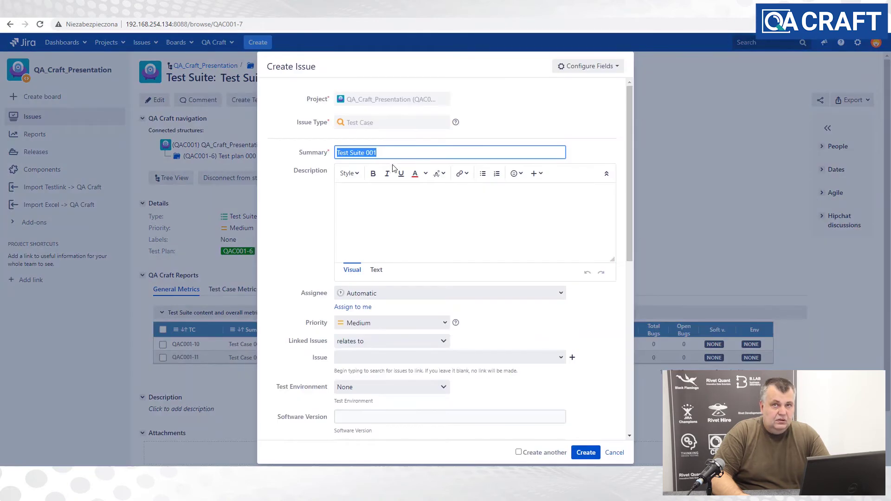
left_click(394, 155)
left_click(585, 452)
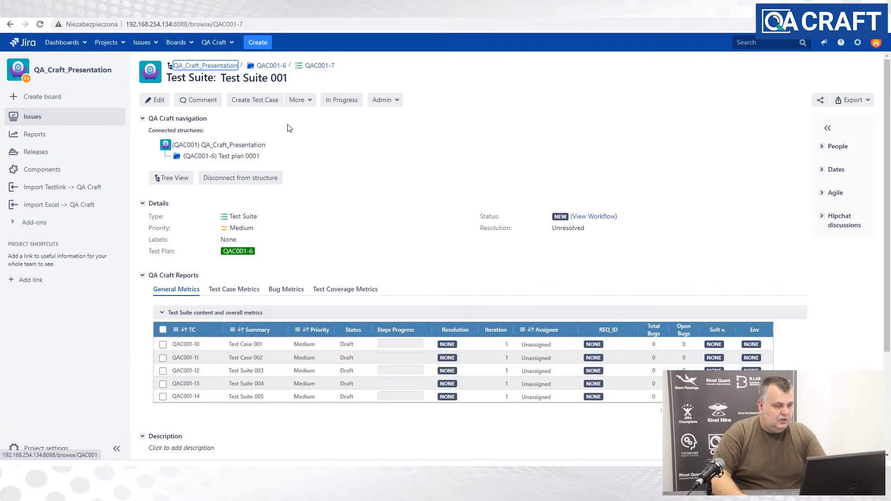
- Create 'Test Suite 006' by changing the summary's last digit to 6, then reload the grid
left_click(261, 102)
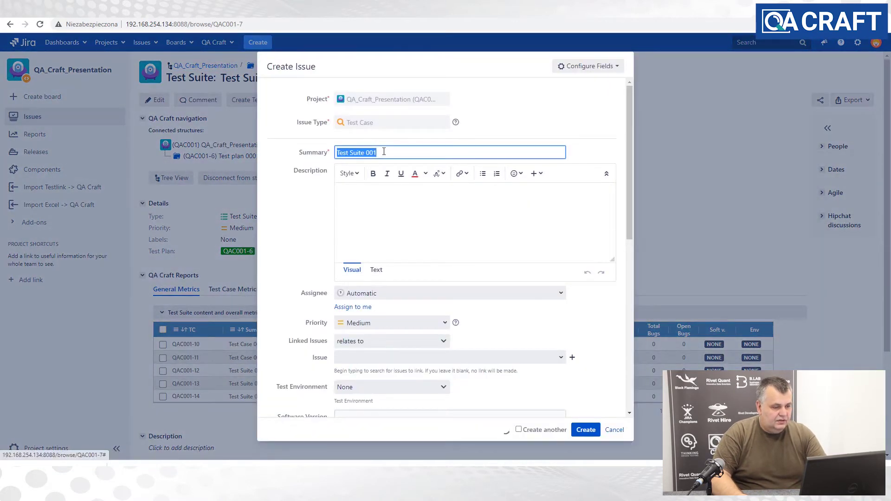
left_click(383, 153)
key("BackSpace")
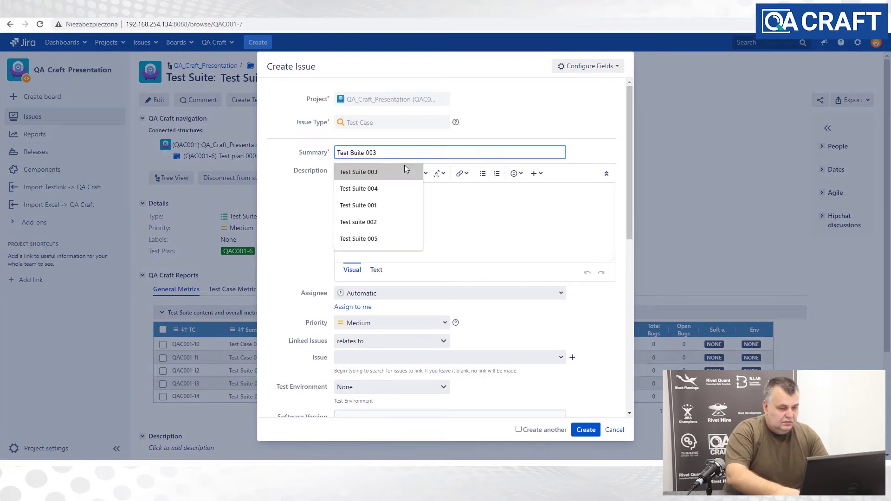
type("6")
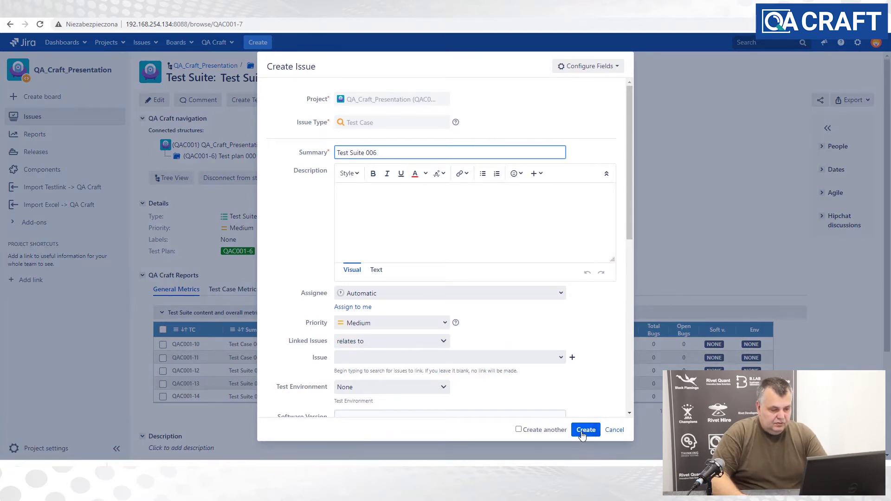
left_click(584, 431)
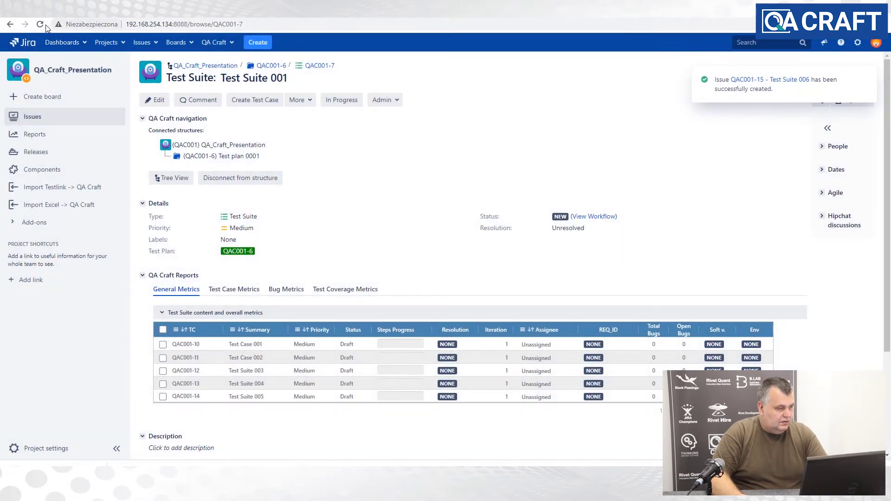
left_click(45, 27)
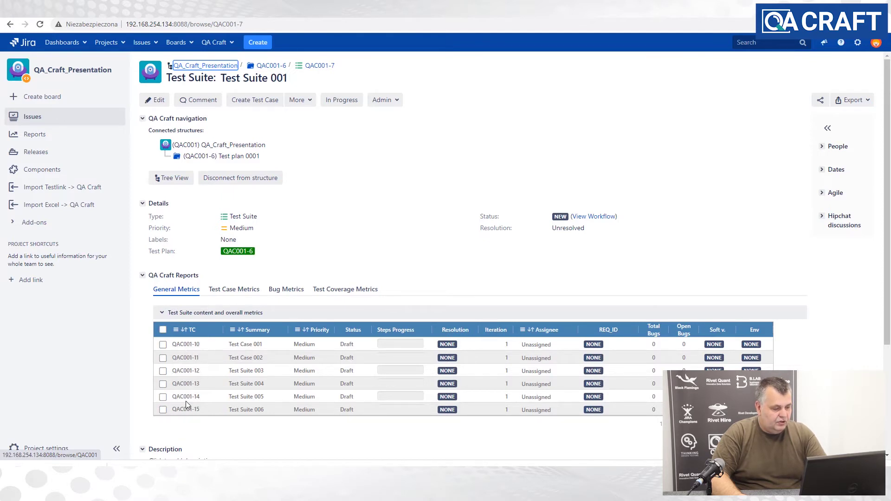
- On Test Case 001, add step 1 with the action 'Action needed to do this step'
left_click(184, 345)
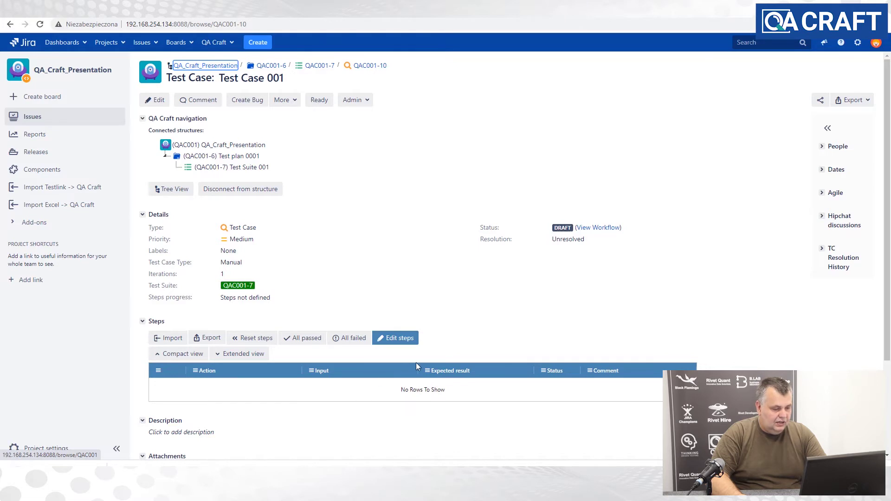
left_click(399, 341)
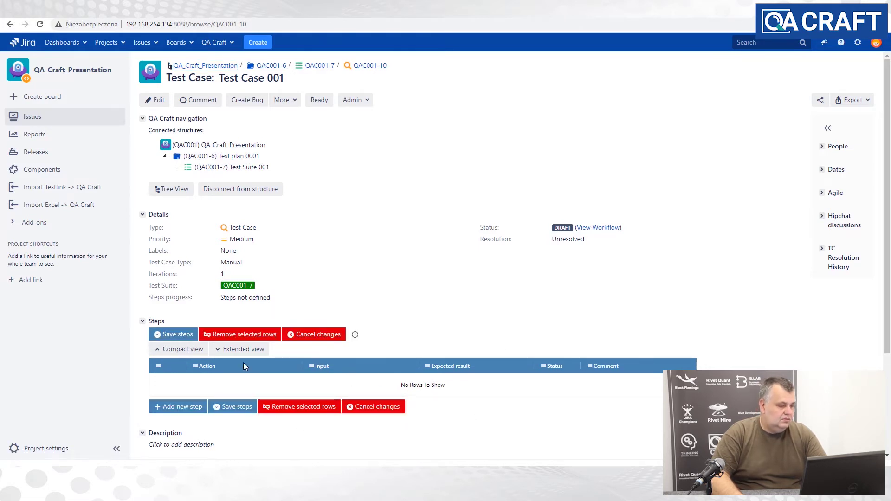
left_click(168, 407)
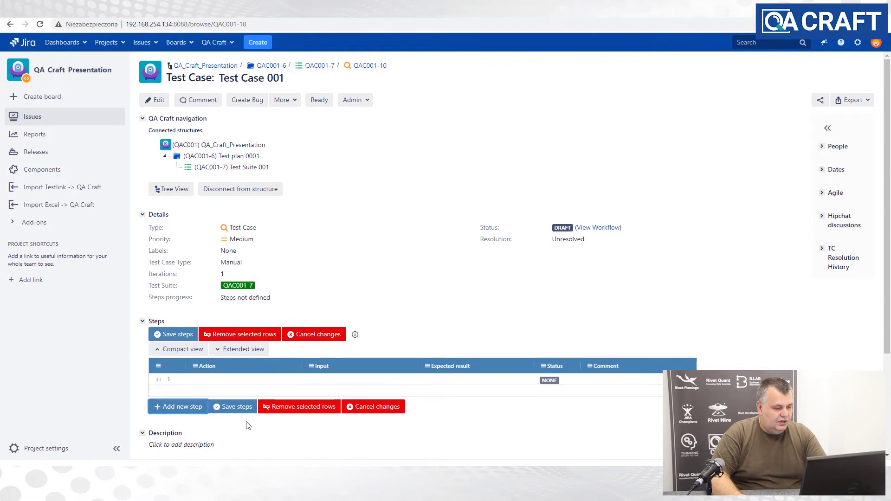
left_click(216, 382)
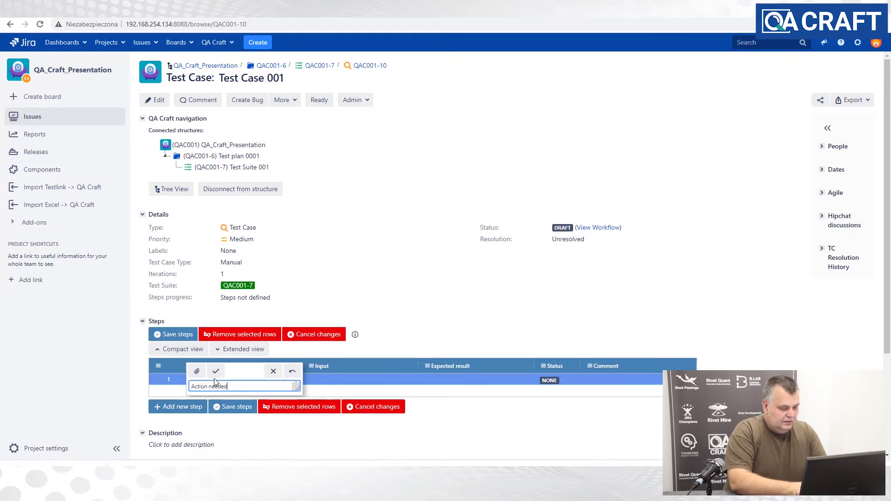
type("Action needed to do t")
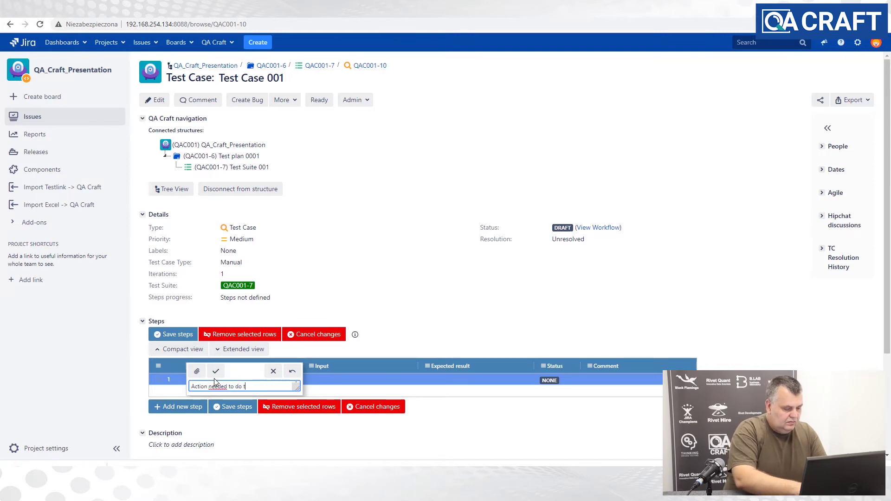
type("his")
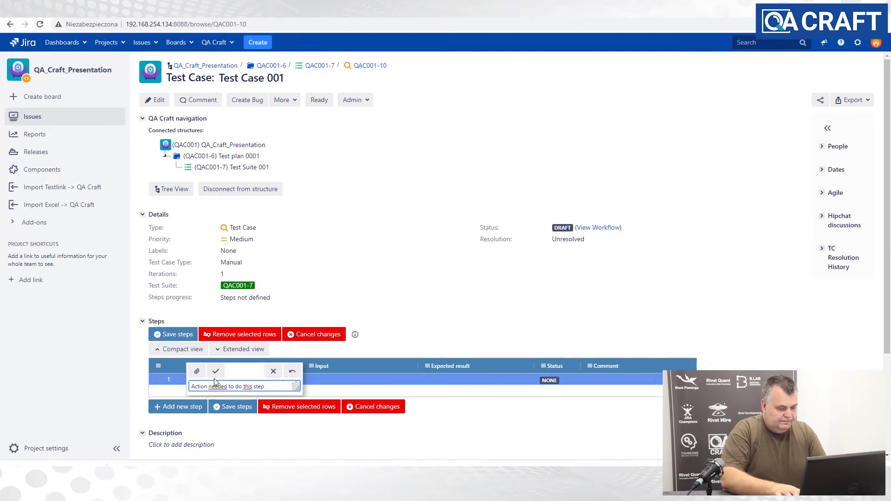
type(" step")
key("Return")
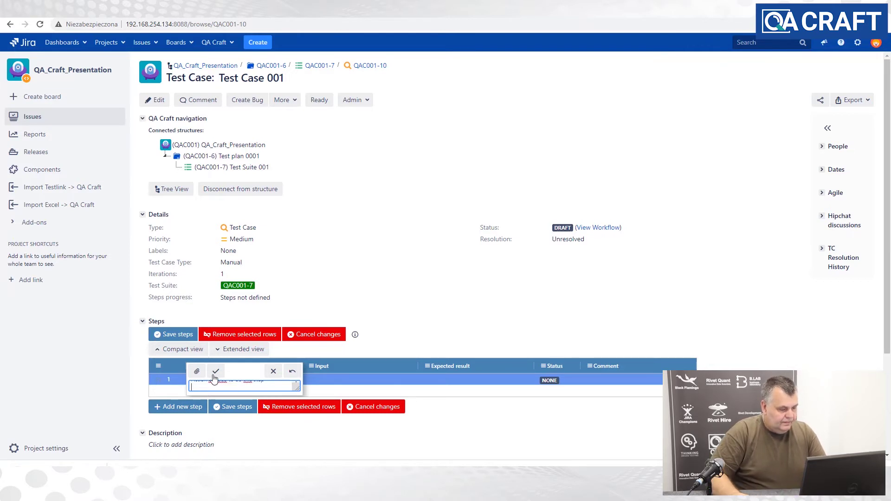
left_click(216, 372)
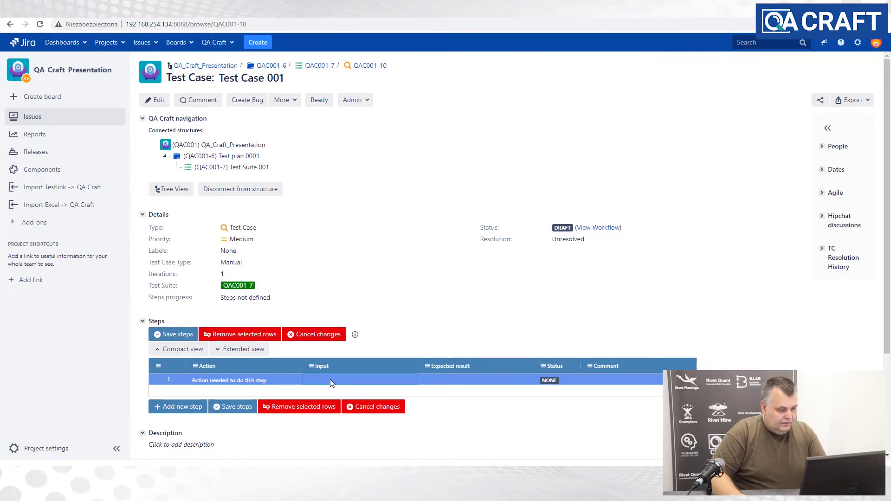
- Give step 1 a login input and the expected result 'what we expect'
left_click(330, 379)
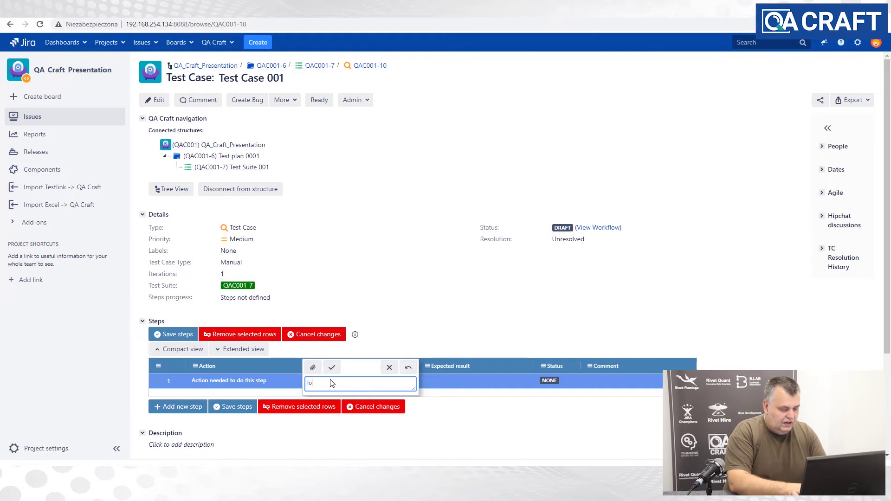
type("login")
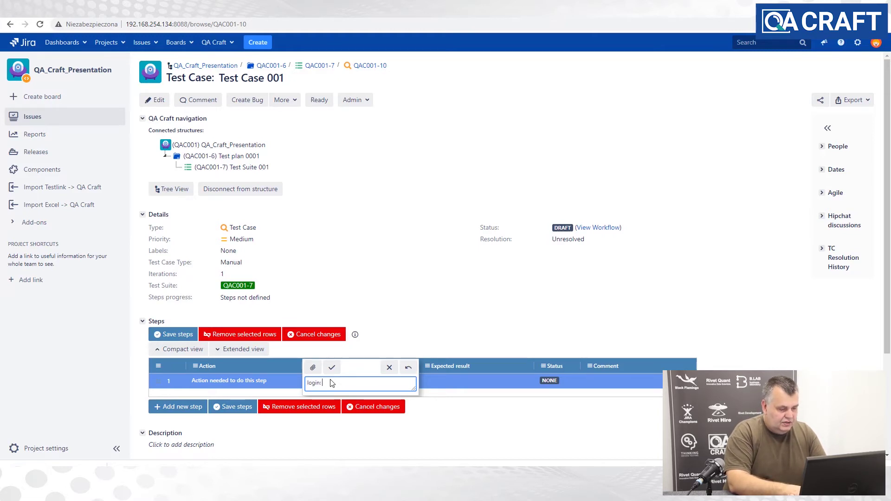
type(": ")
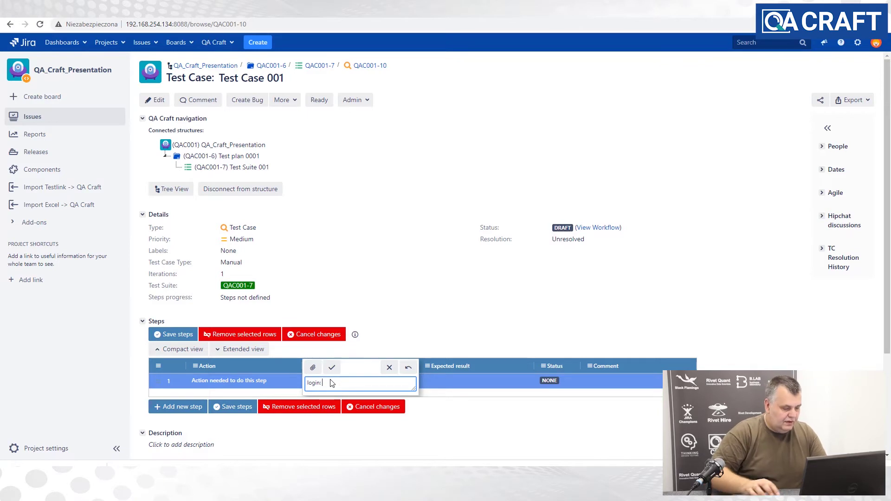
type("wwwwww")
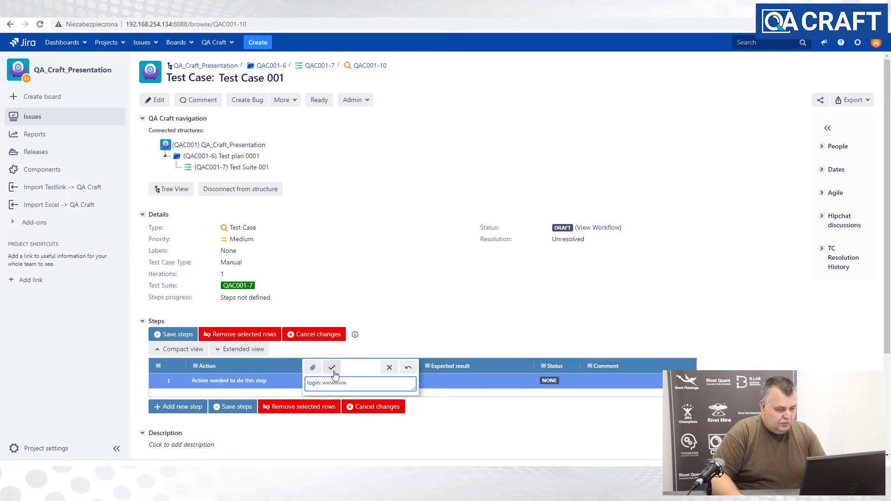
left_click(331, 367)
left_click(440, 380)
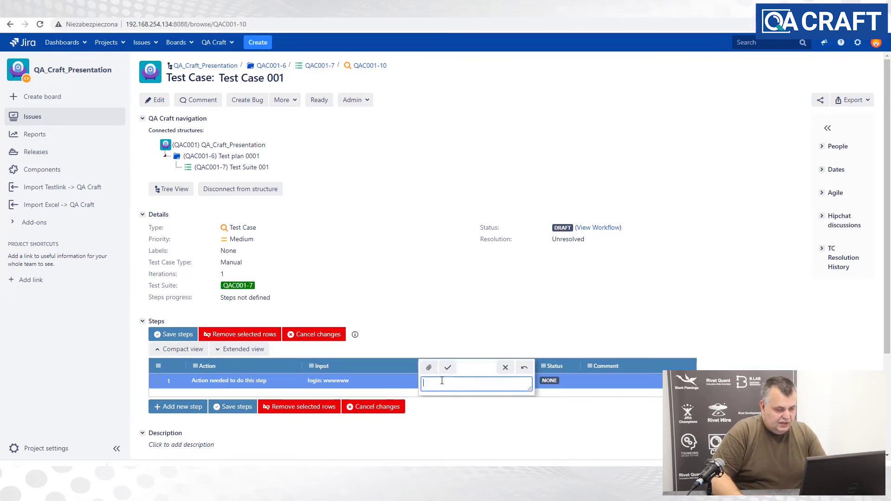
type("what a")
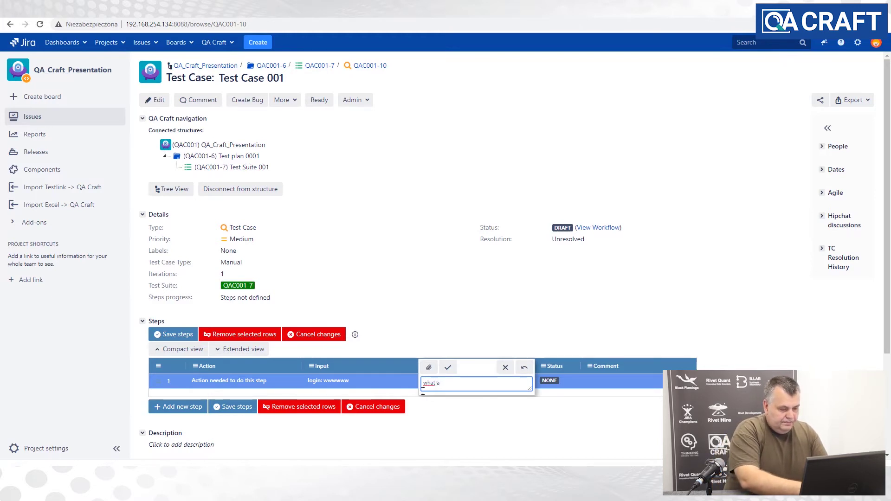
type("re")
key("BackSpace")
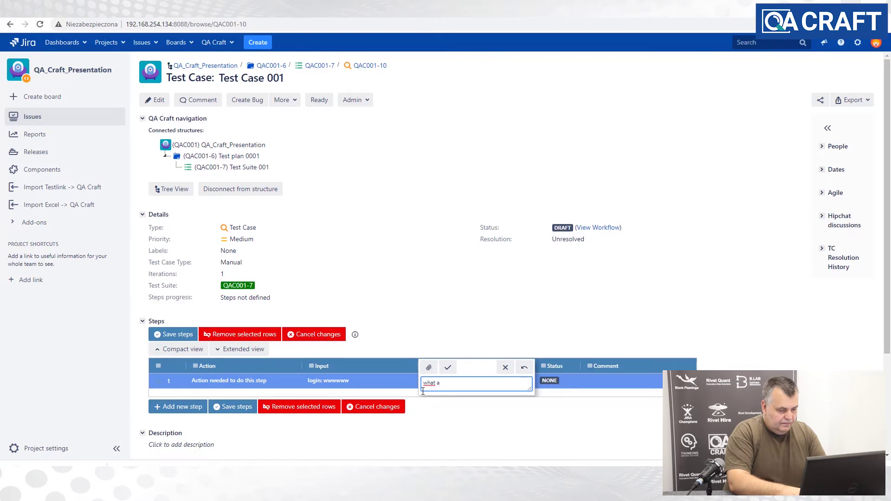
key("BackSpace")
type("we expect")
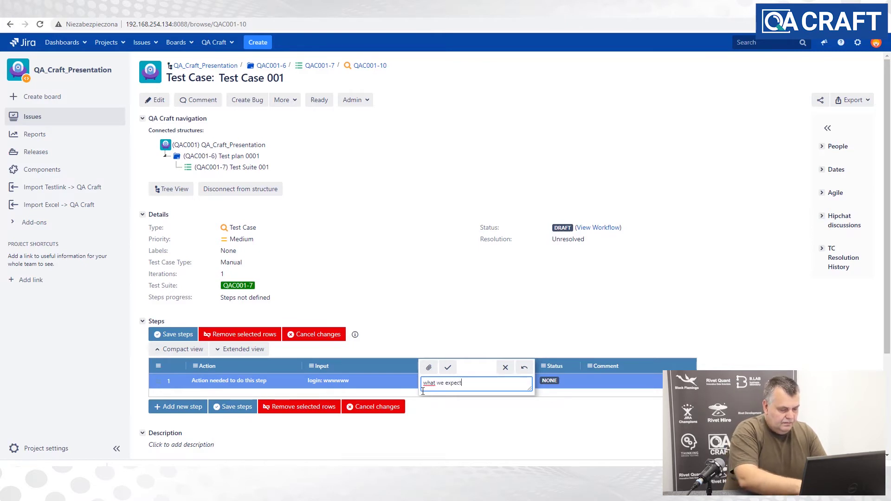
left_click(448, 368)
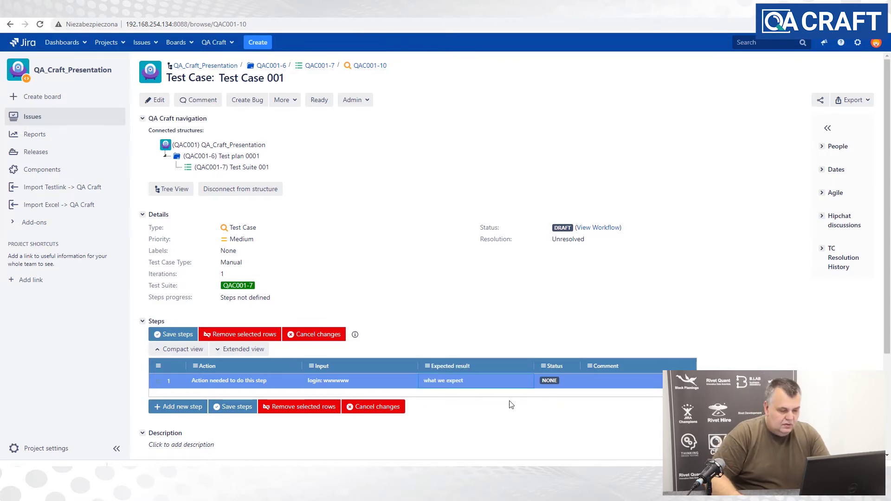
- Add step 2 with the action 'This is a third step'
left_click(186, 407)
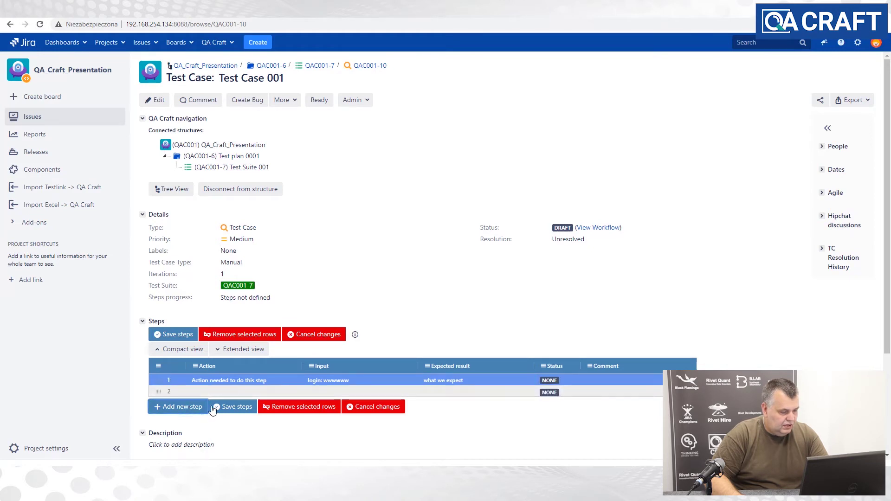
double_click(213, 395)
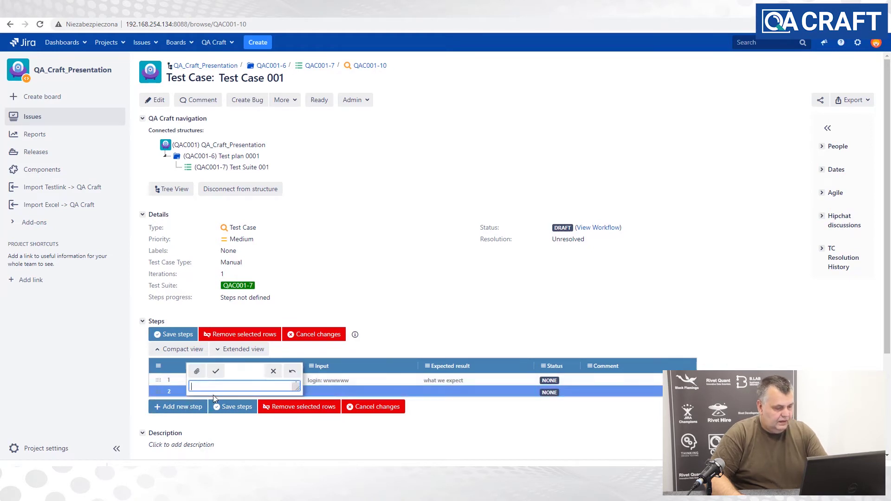
type("This is")
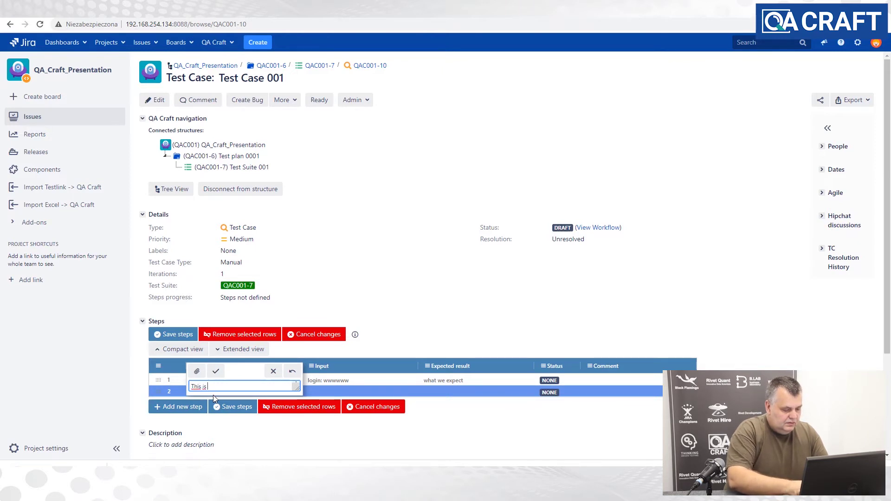
type(" a thi")
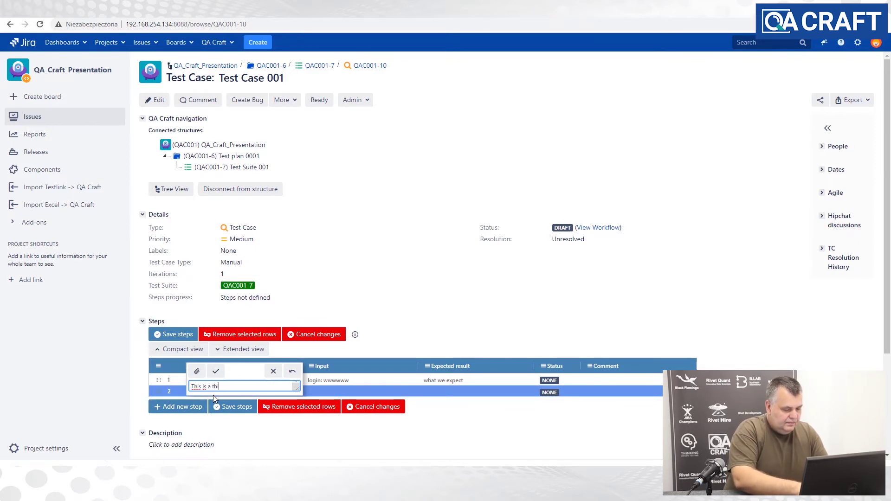
type("rd step")
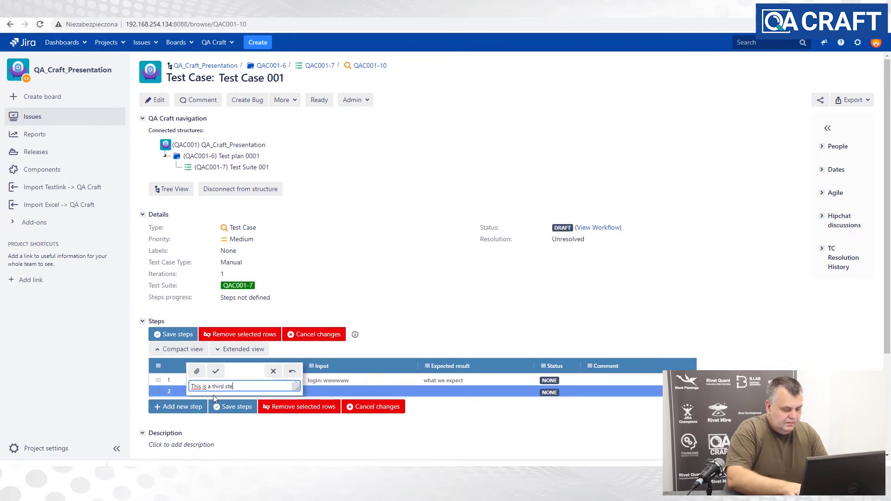
left_click(216, 372)
- Add step 3 with the action 'This is a second step'
left_click(182, 410)
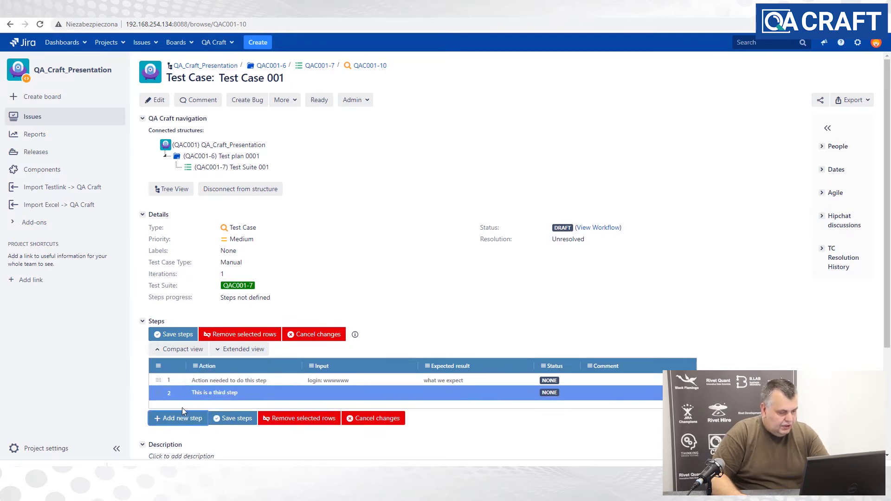
left_click(208, 403)
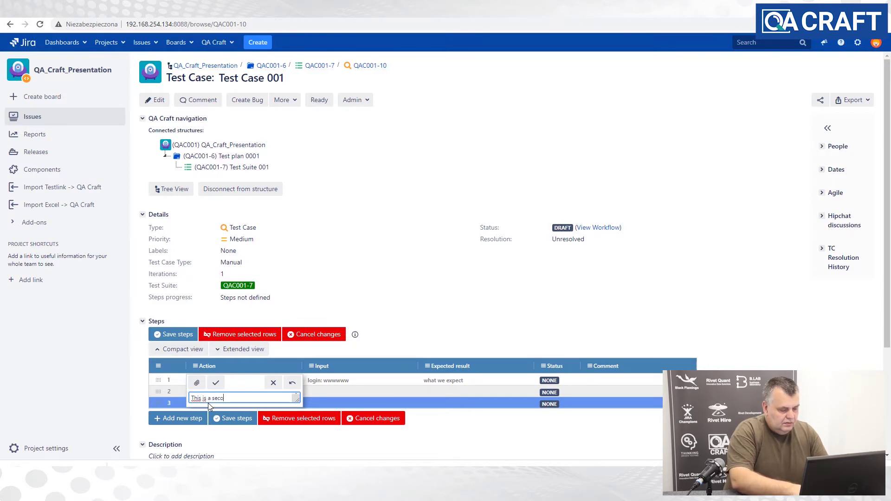
type("This is a second step")
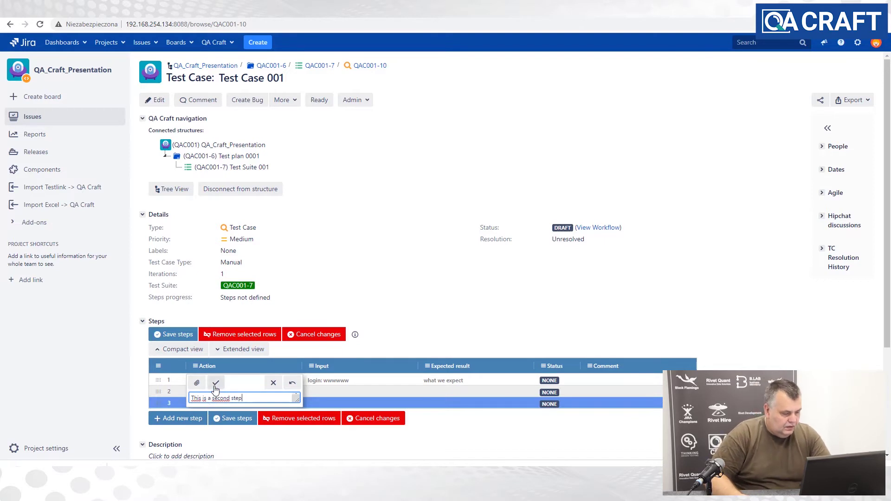
left_click(216, 383)
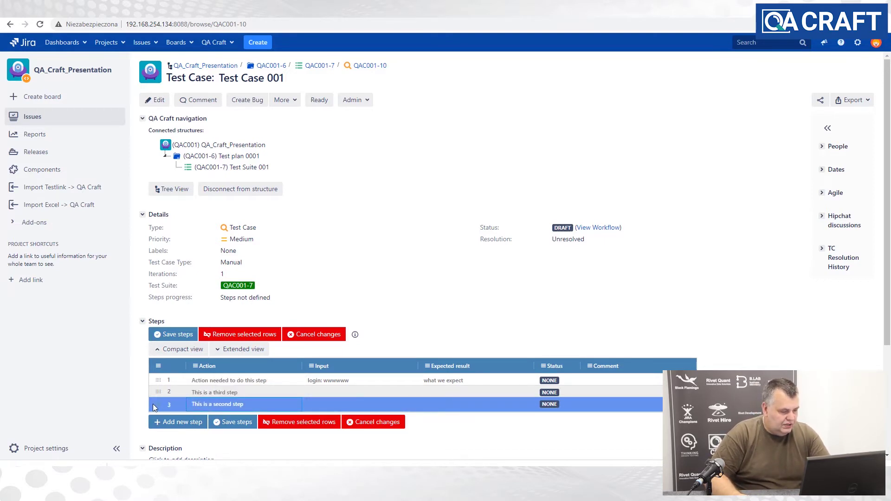
- Move 'This is a second step' above 'This is a third step' and save the steps
mouse_move(154, 405)
left_mouse_down()
mouse_move(154, 380)
mouse_move(157, 394)
left_mouse_up()
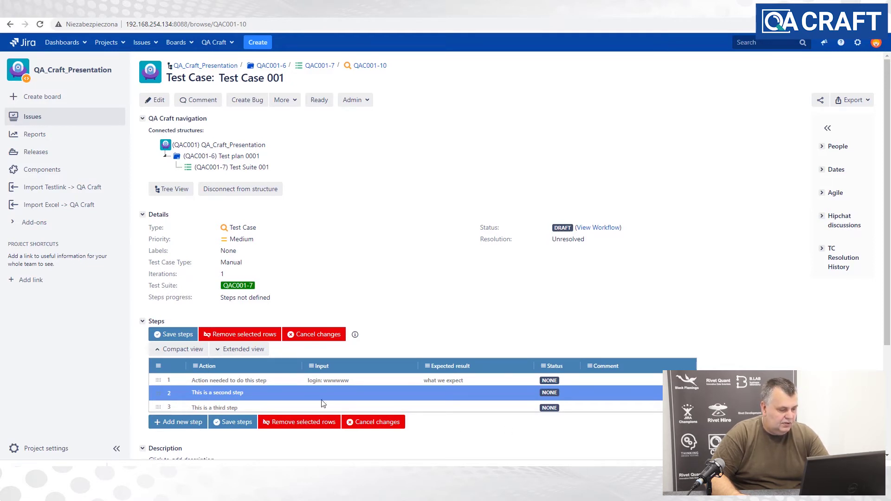
left_click(230, 425)
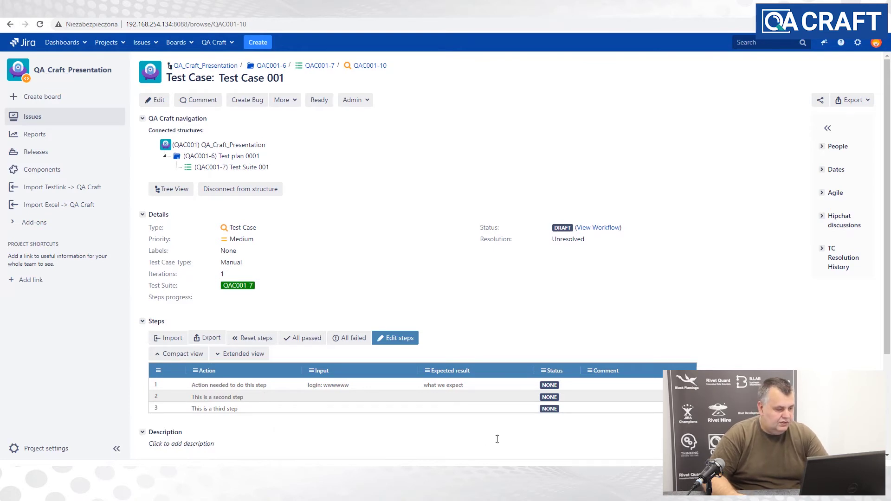
- Export Test Case 001's steps and save them as 34224-TC-steps-export.csv in Downloads
left_click(209, 338)
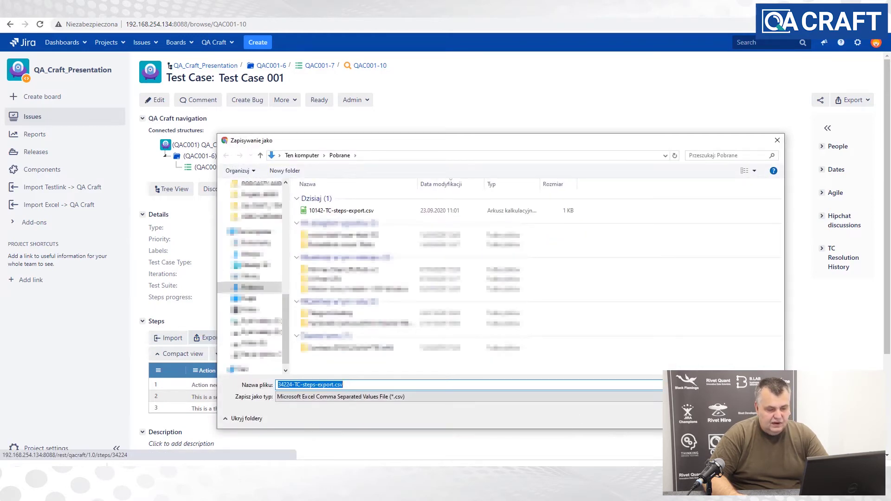
key("Return")
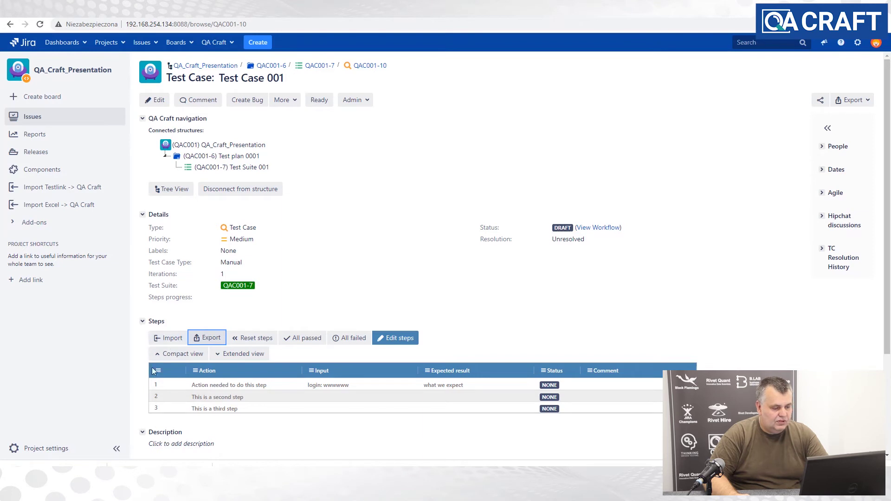
- Open Test Case 002 from Test Suite 001 and import its steps from 34224-TC-steps-export.csv
left_click(232, 167)
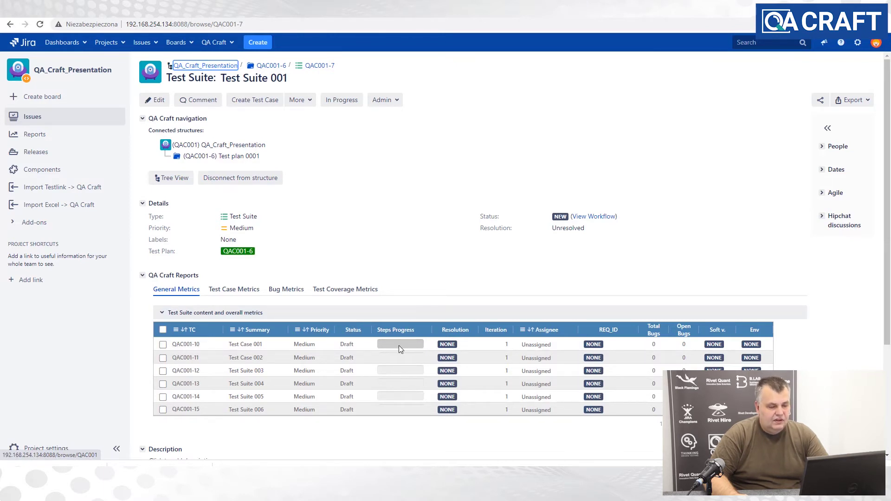
left_click(185, 360)
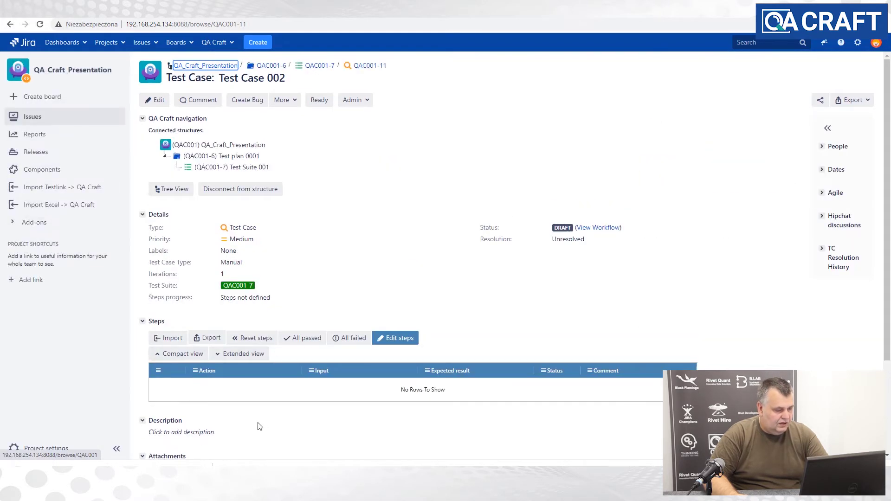
left_click(168, 338)
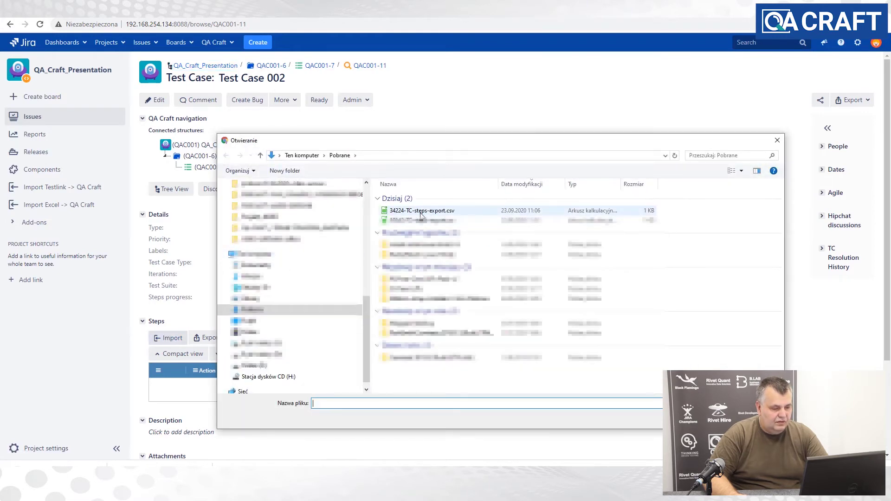
double_click(420, 214)
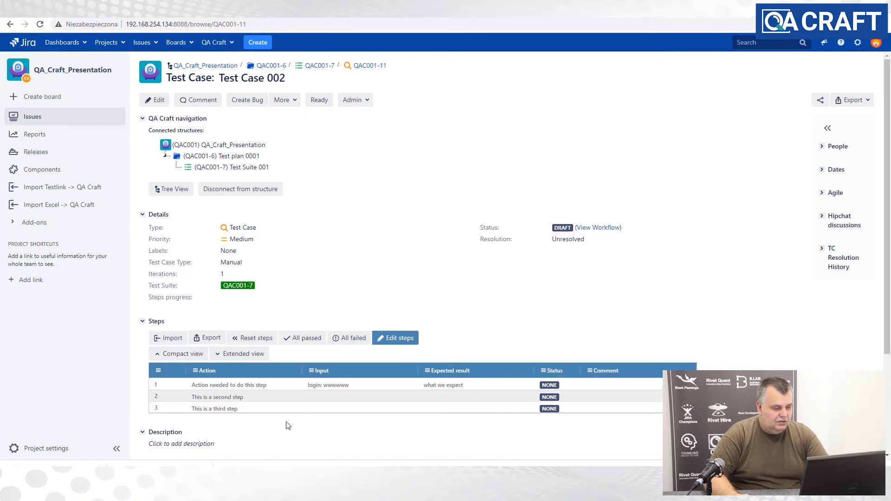
- Add step 4 'this is a fourth step' to Test Case 002 and save the steps
left_click(397, 339)
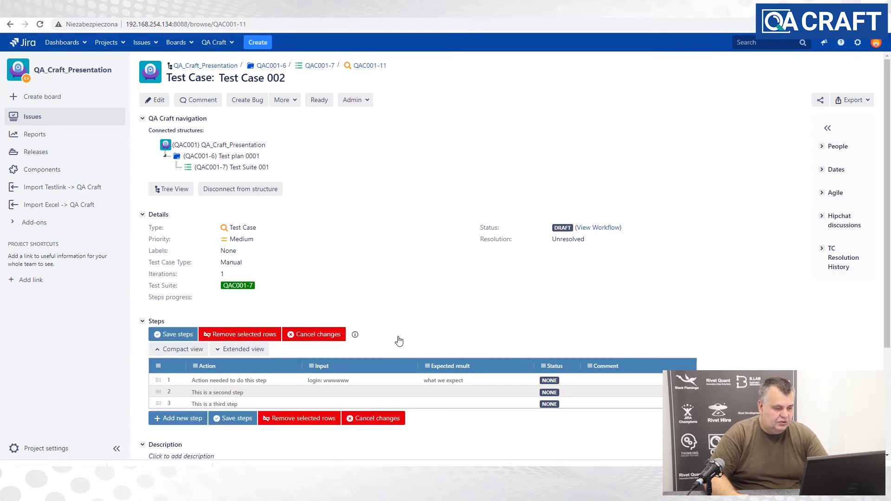
left_click(183, 419)
left_click(205, 412)
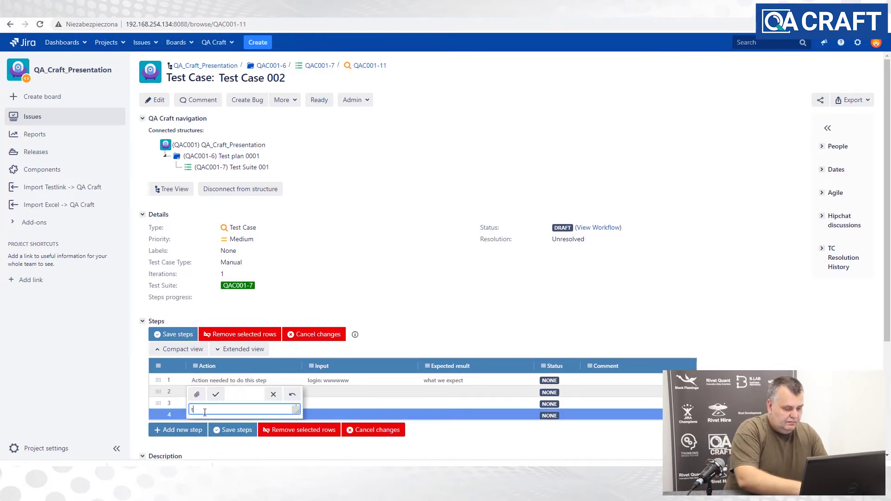
type("this ")
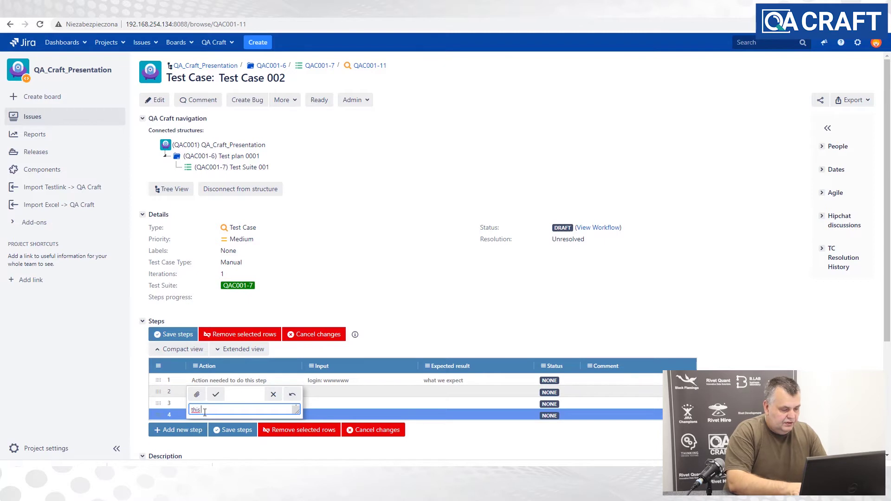
type("is a")
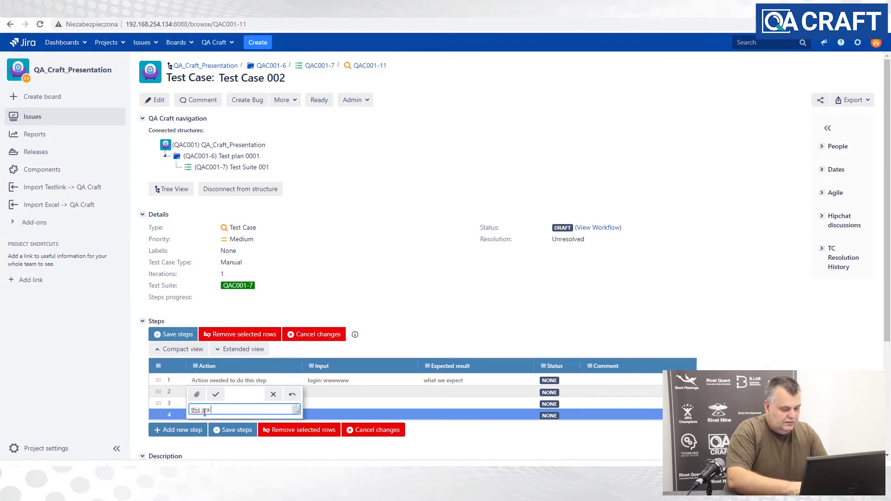
type(" fourt")
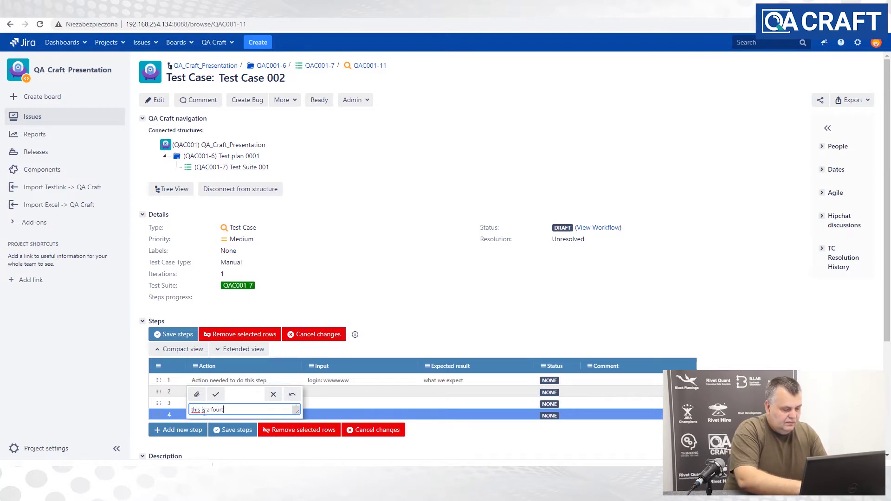
type("h step")
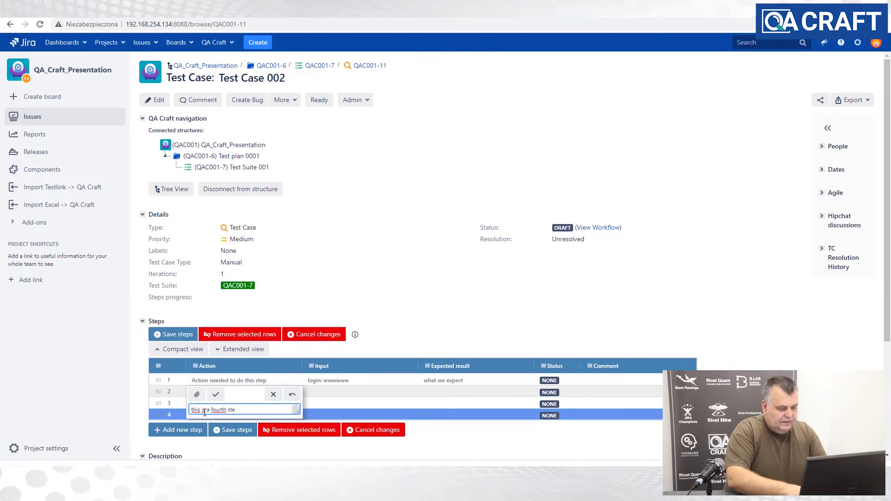
left_click(215, 393)
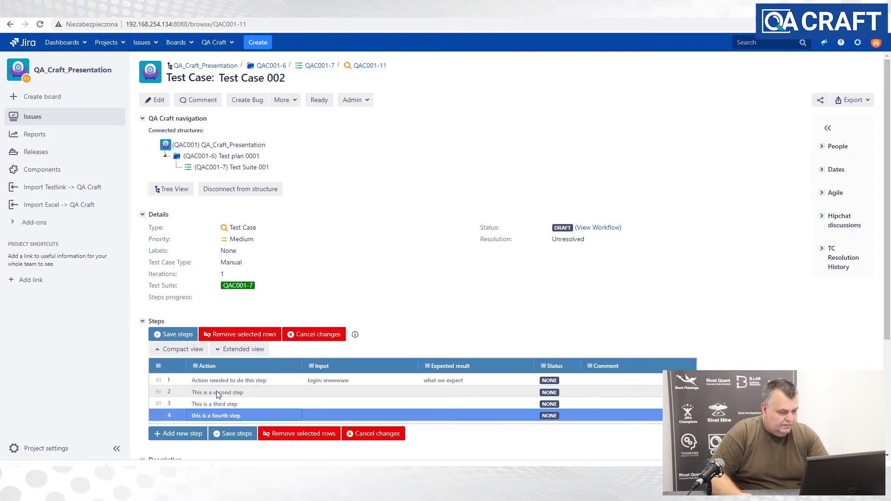
left_click(233, 436)
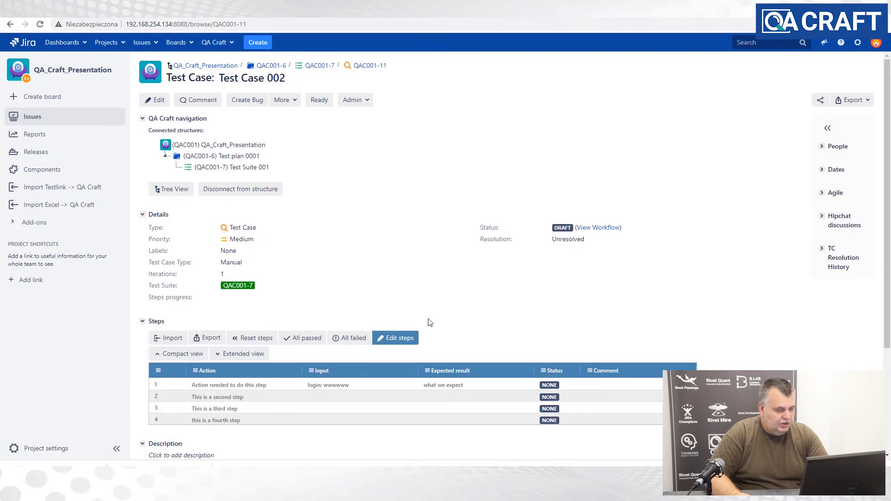
- Import 10142-TC-steps-export.csv into QAC001-12, switch to Extended view, then return to Test Suite 001
left_click(207, 168)
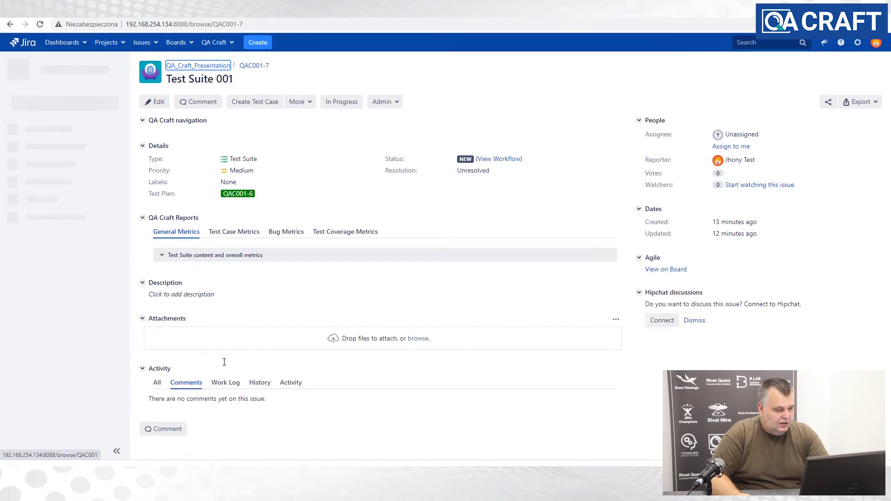
left_click(186, 371)
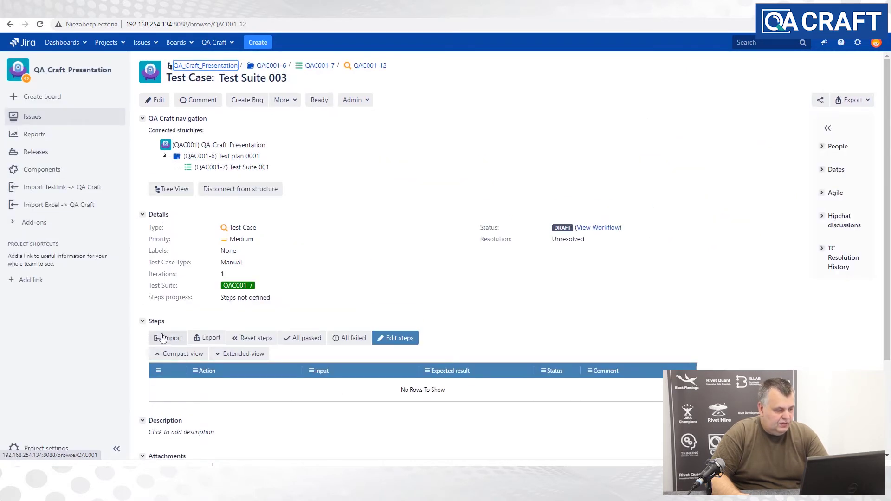
left_click(167, 340)
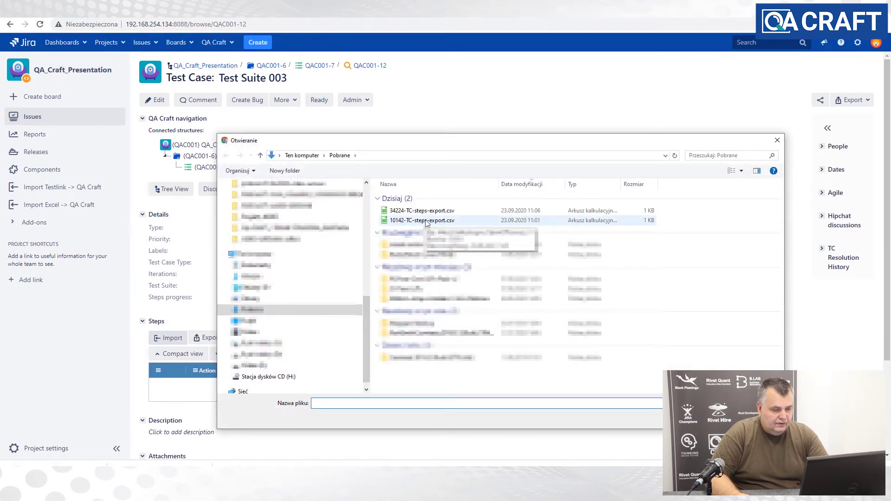
double_click(422, 220)
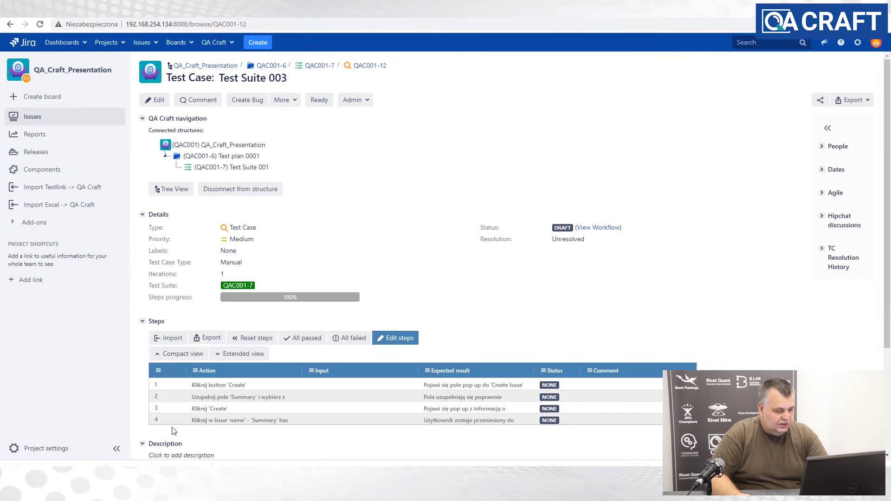
left_click(250, 355)
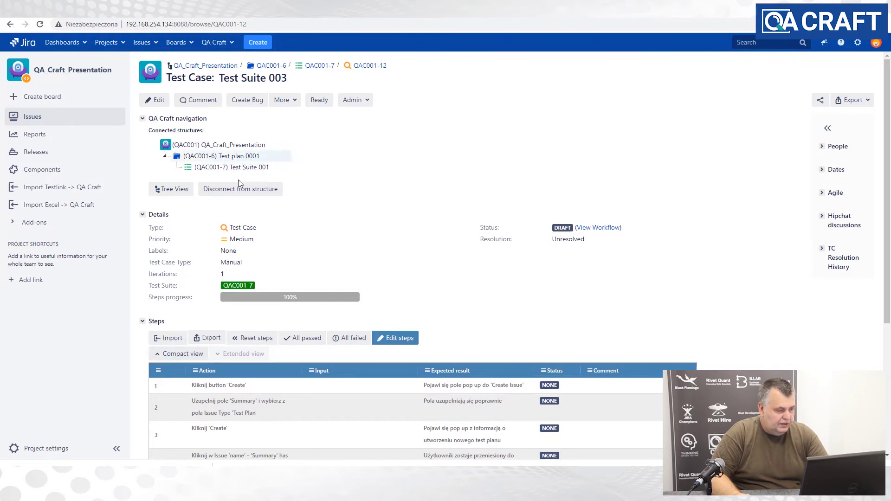
left_click(231, 168)
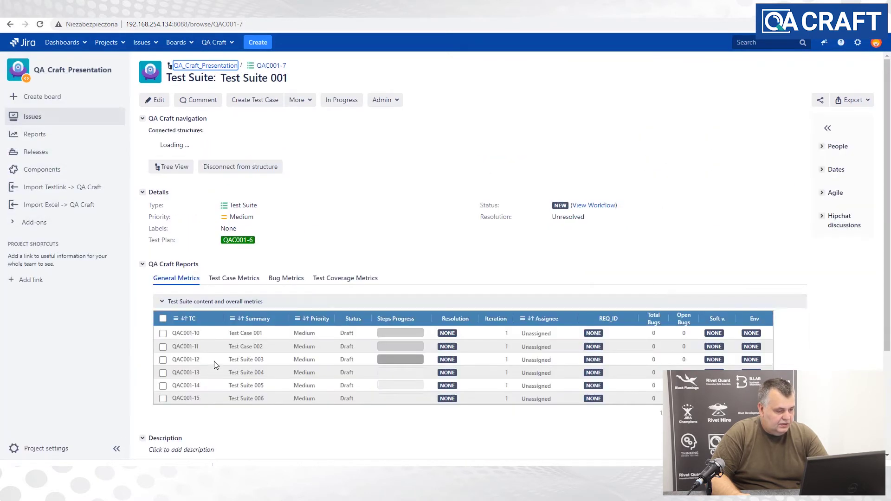
- Import a steps file into QAC001-13 (Test Suite 004) and go back to the Test Suite 001 grid
left_click(183, 386)
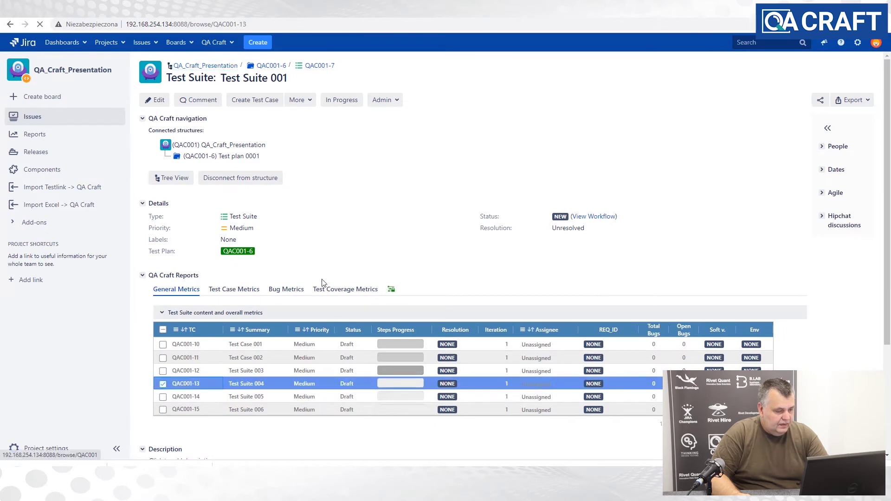
left_click(165, 338)
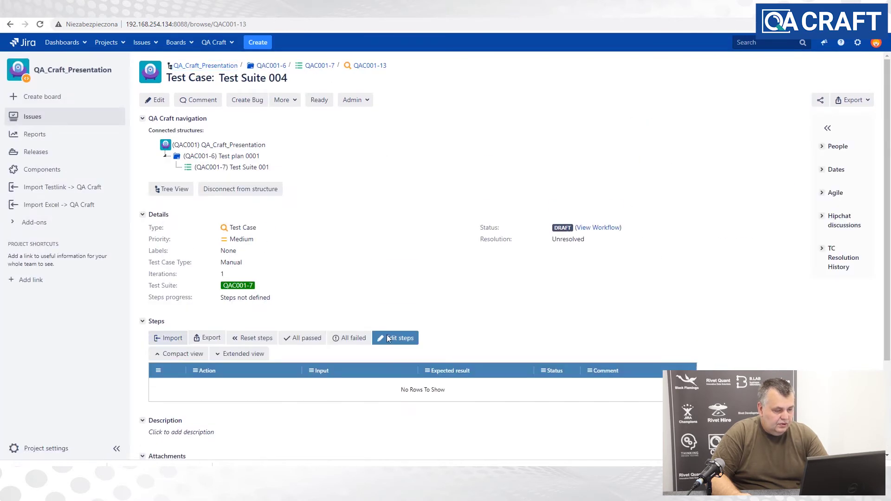
left_click(414, 222)
double_click(415, 222)
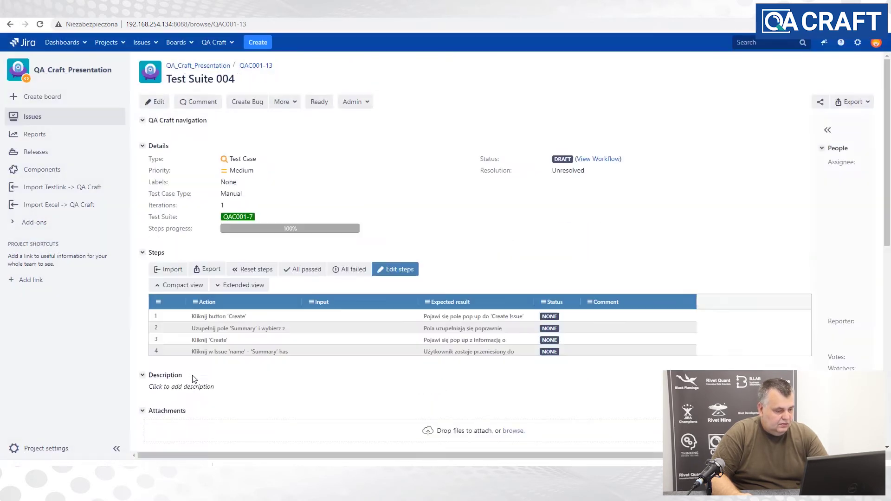
left_click(225, 167)
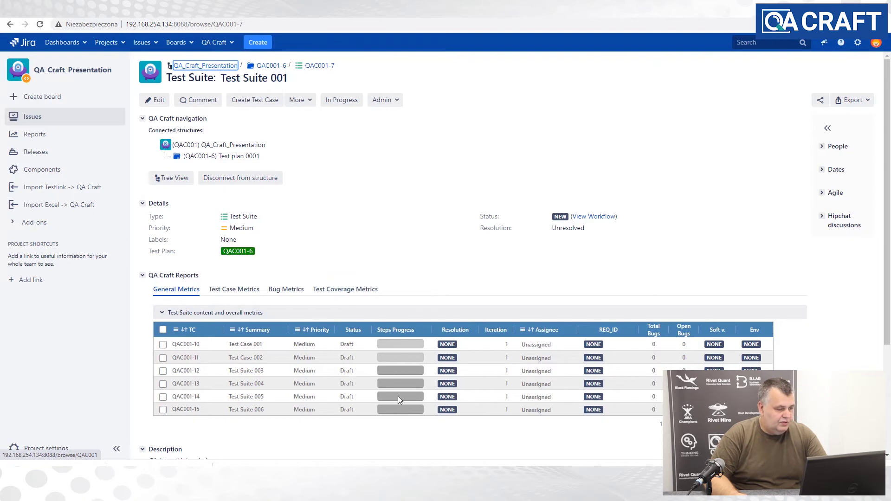
- Open Test plan 0001 and confirm Test Suite 001 (QAC001-7) shows a TC Total of 6
left_click(231, 157)
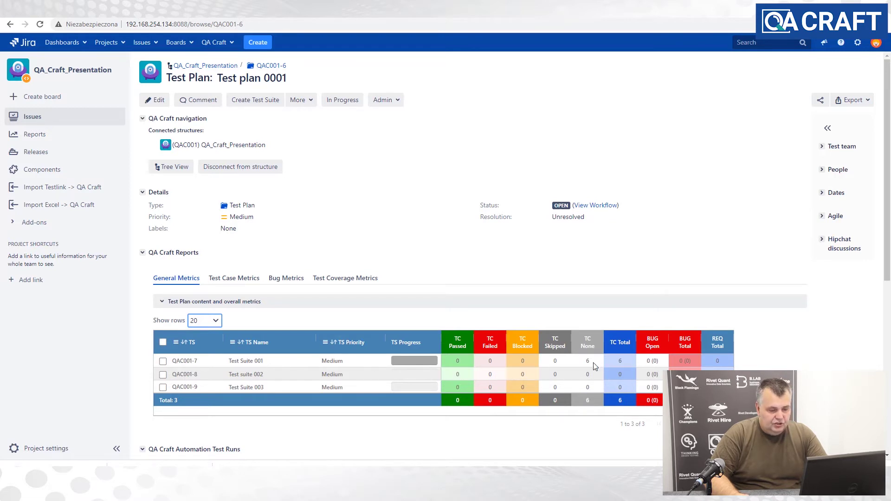
left_click(620, 364)
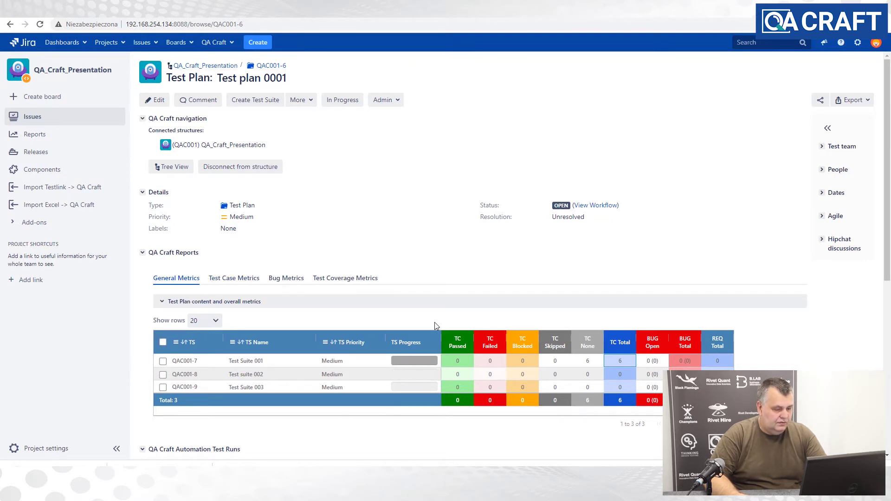
scroll(203, 389, "down", 3)
- Scroll to QA Craft Requirements and open the Select requirements picker for Test plan 0001
scroll(203, 389, "down", 1)
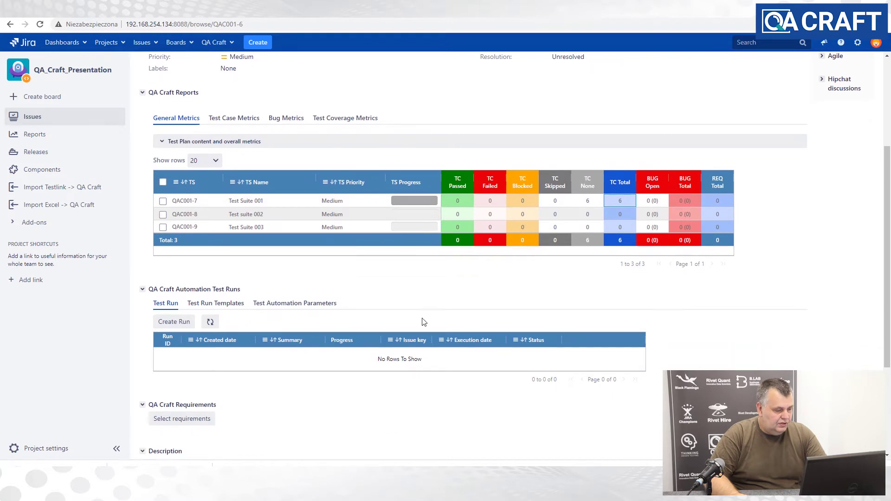
left_click(163, 397)
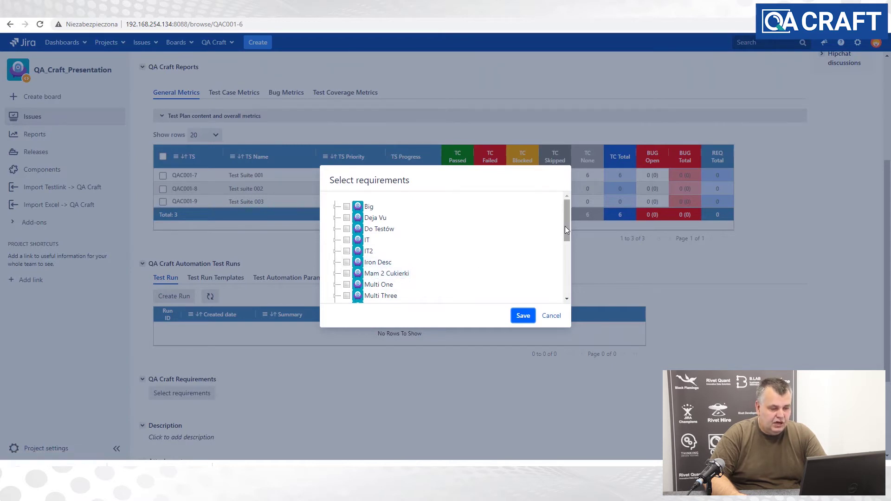
- Under QA_Craft_Presentation, tick the Stories not assigned to Epics group and save QAC001-1 to QAC001-5
left_click_drag(565, 227, 575, 260)
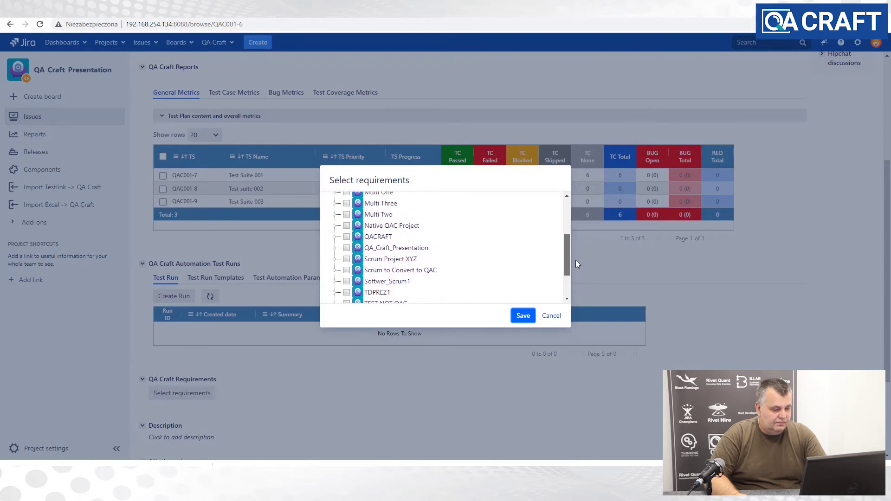
left_click(335, 250)
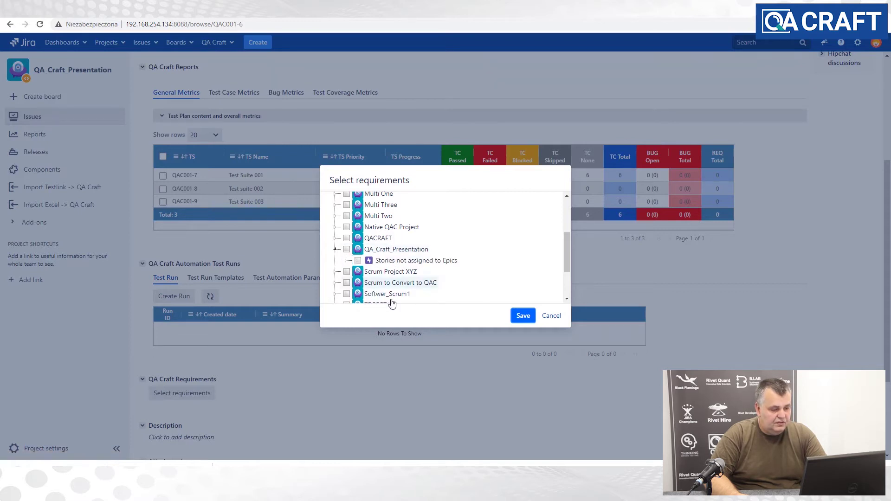
left_click(347, 260)
scroll(511, 259, "down", 1)
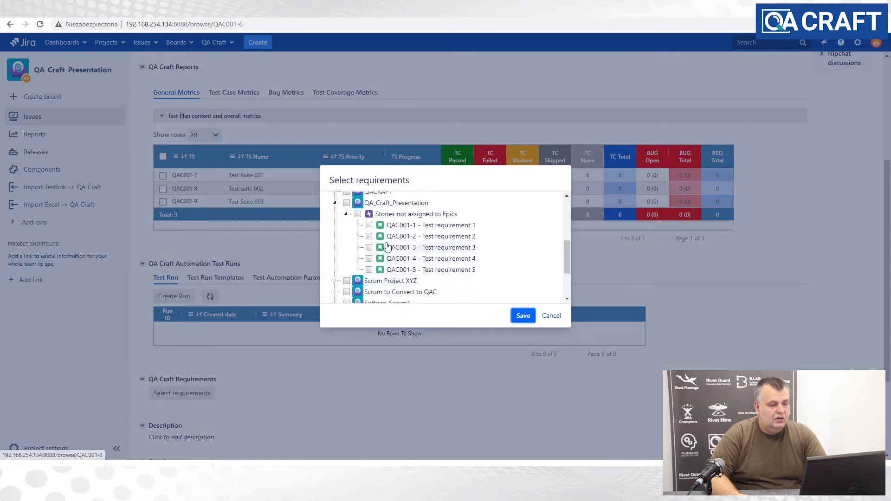
left_click(357, 214)
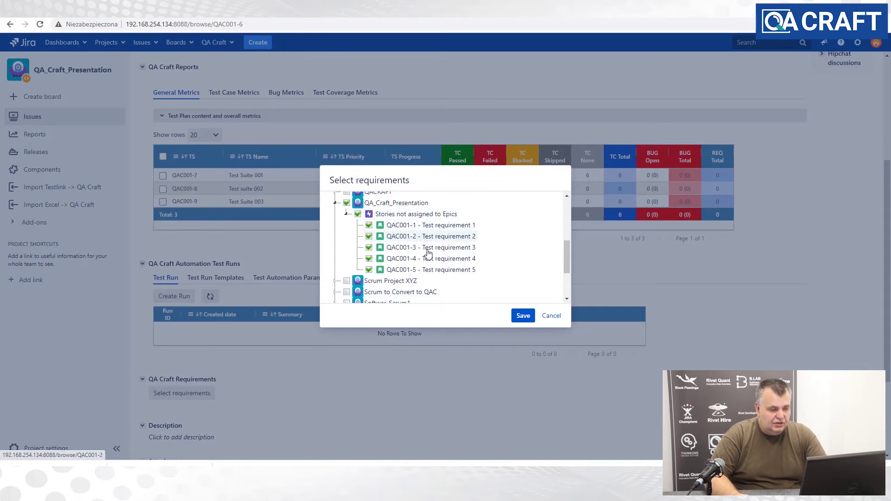
left_click(521, 316)
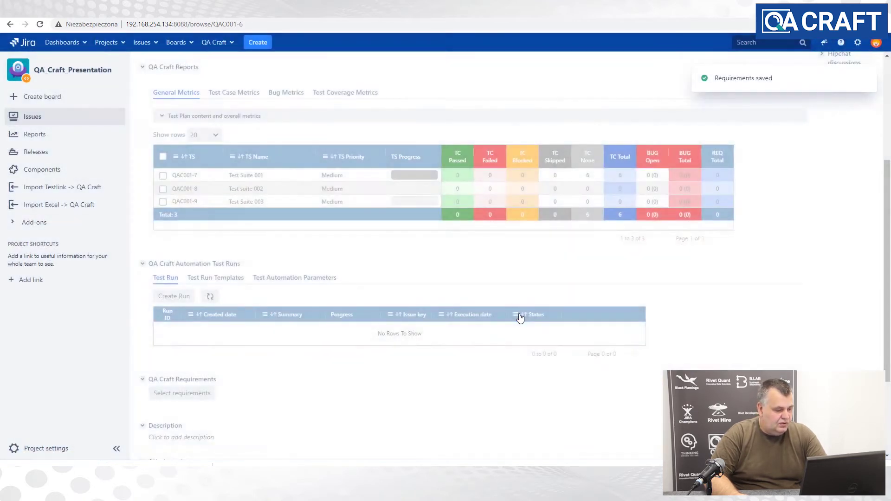
- Expand the QAC001 requirements tree to list the five linked test requirements
scroll(499, 322, "down", 1)
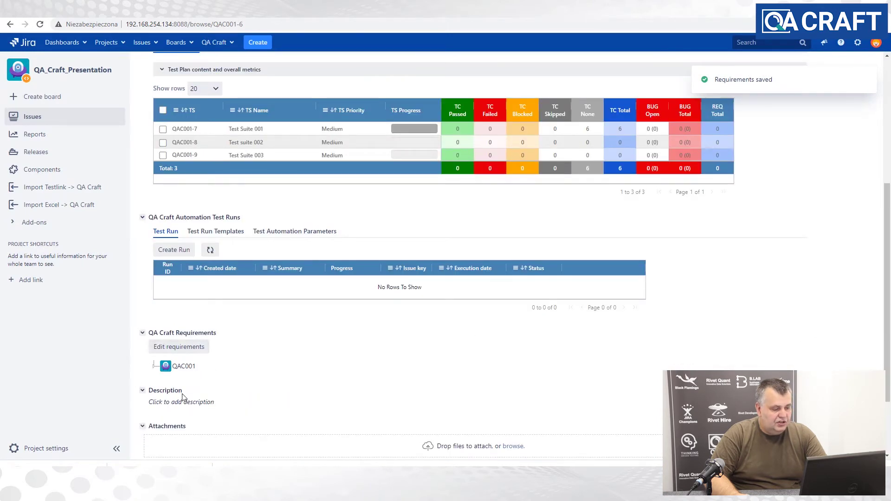
left_click(154, 367)
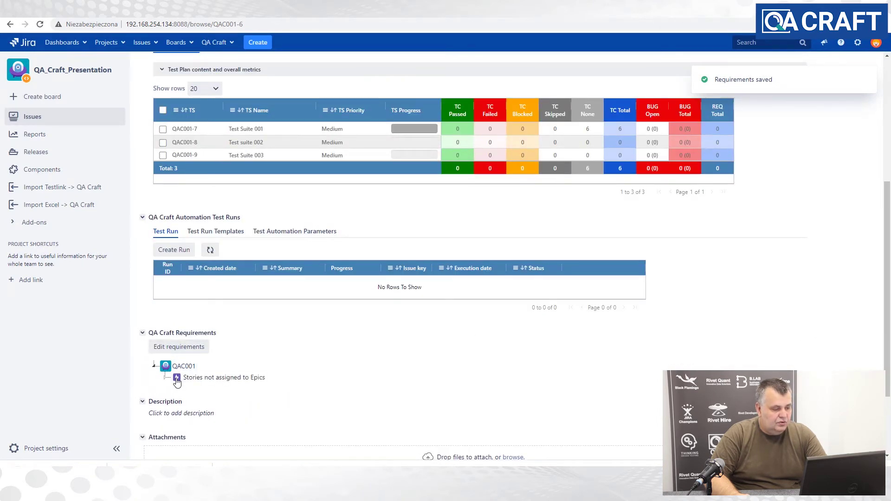
left_click(166, 377)
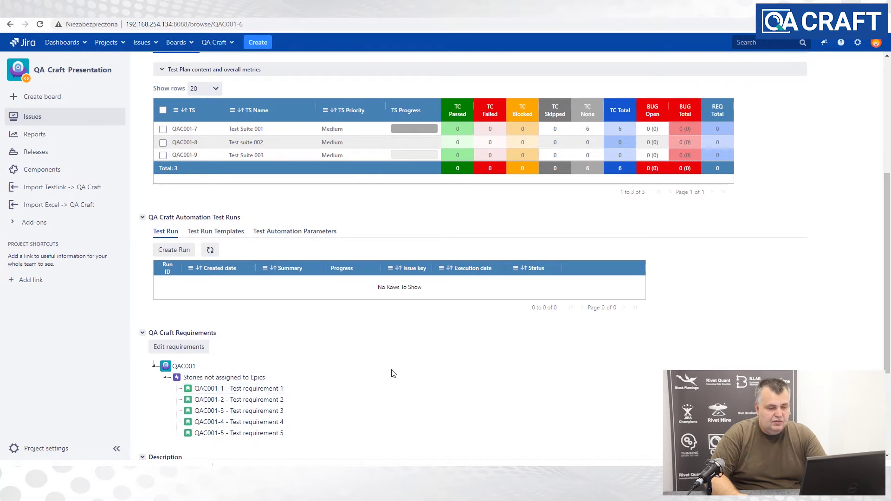
- Open the Test Coverage Metrics tab showing QAC001-1 to QAC001-5 with zero test cases
scroll(392, 373, "down", 1)
scroll(392, 372, "up", 1)
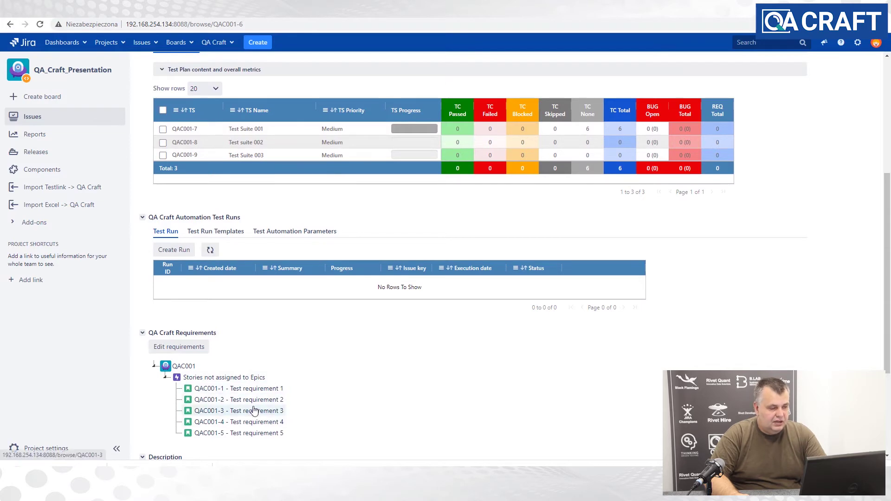
scroll(334, 364, "up", 1)
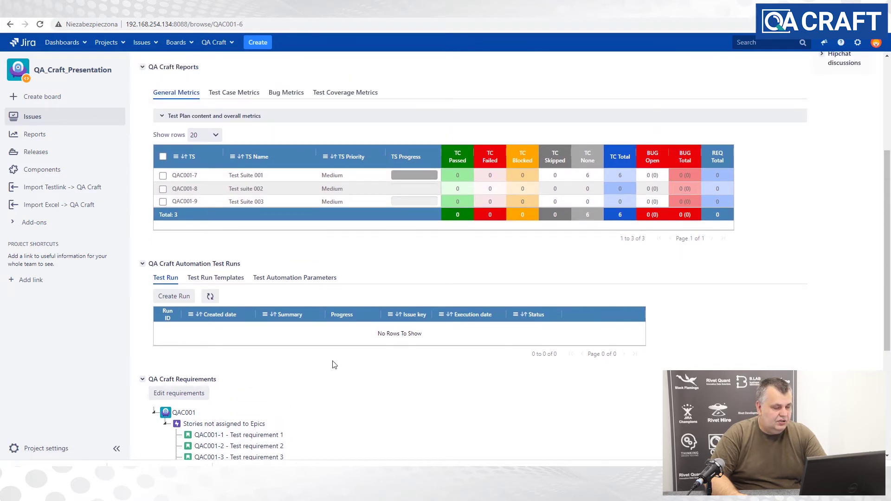
scroll(333, 364, "up", 1)
scroll(334, 364, "down", 2)
scroll(339, 278, "up", 3)
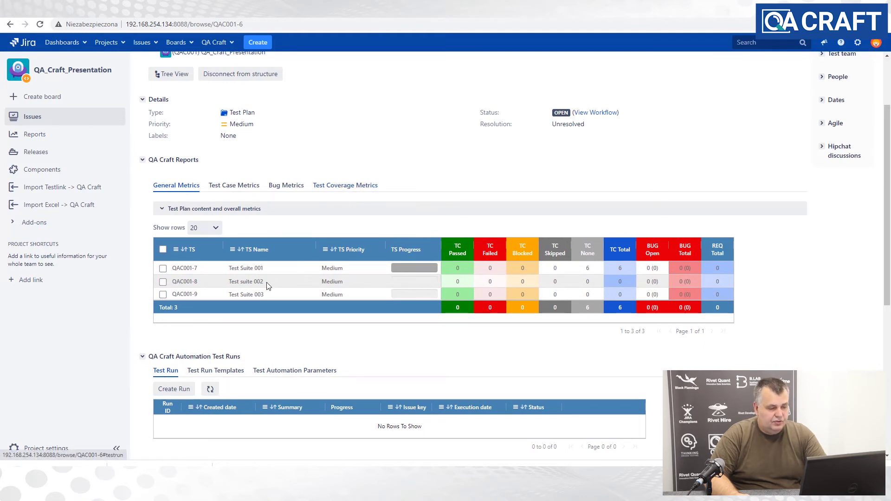
left_click(357, 185)
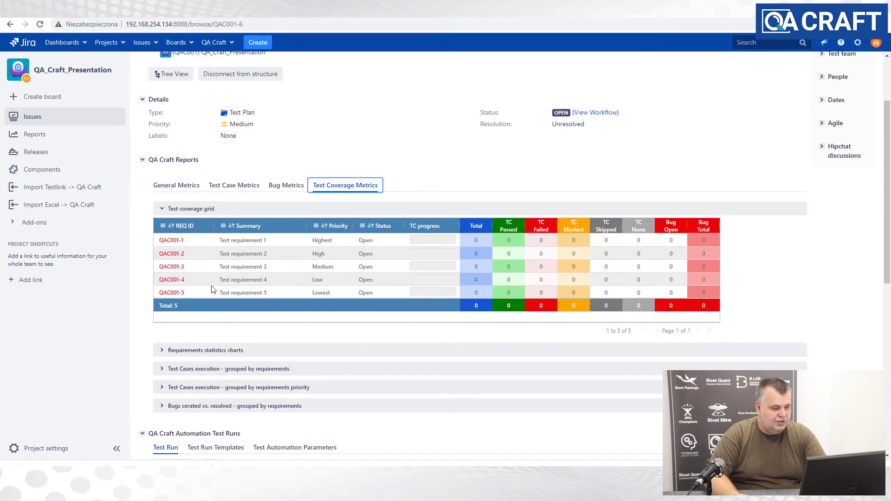
- Return to General Metrics, review the linked requirements, and open Test Suite 001 (QAC001-7)
left_click(169, 188)
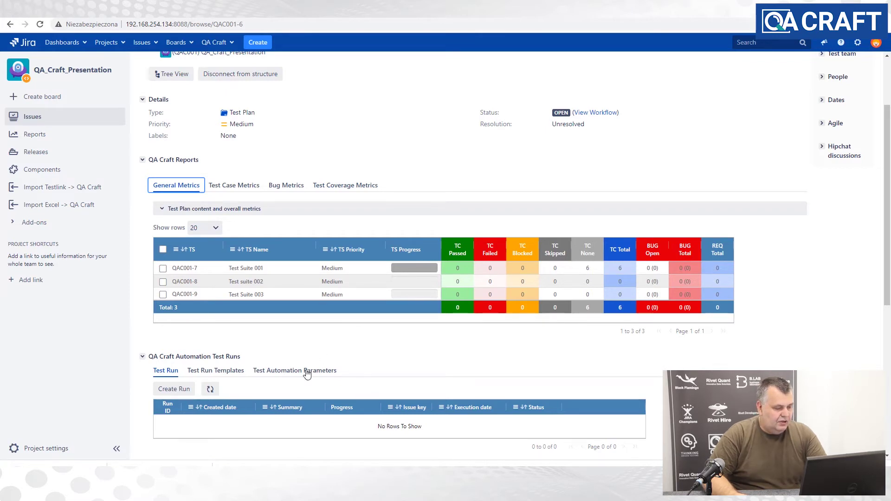
scroll(309, 394, "down", 2)
scroll(339, 367, "down", 2)
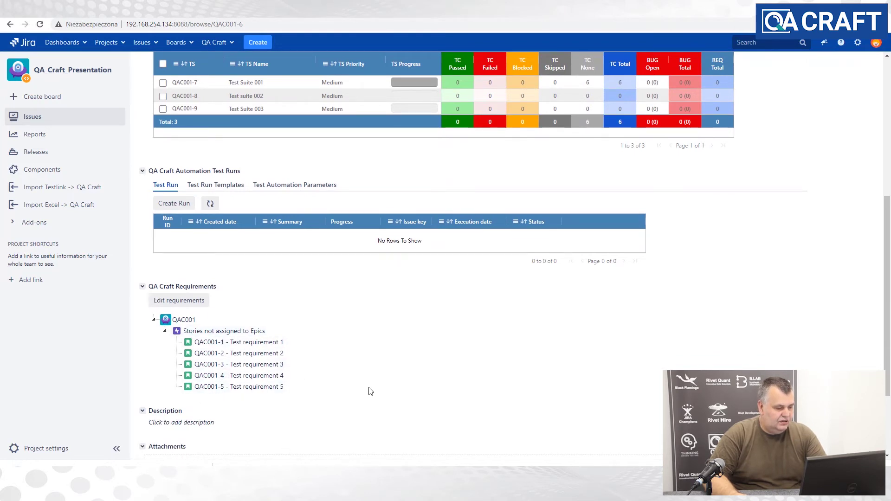
scroll(370, 391, "up", 4)
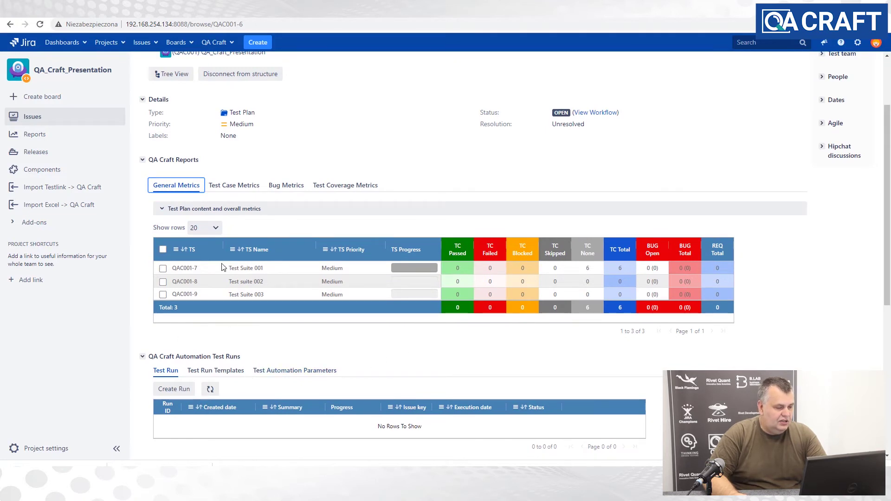
left_click(184, 269)
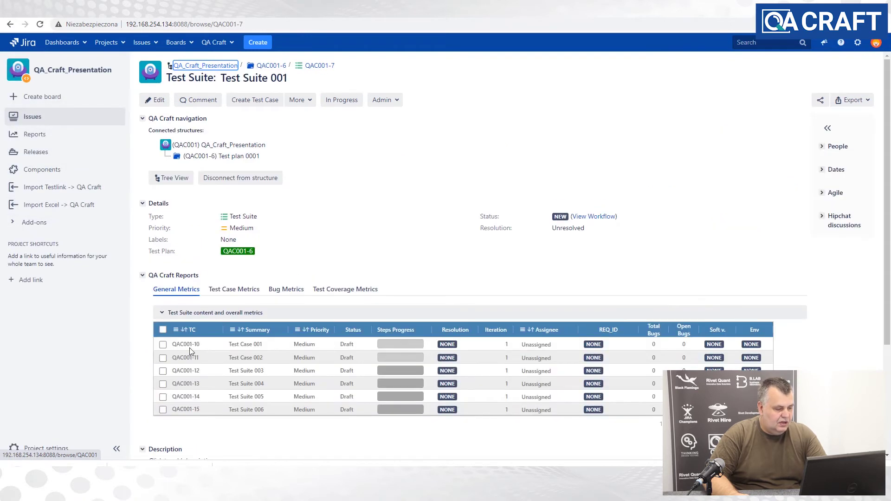
- Add requirement QAC001-1 Test requirement 1 to Test Case 001 (QAC001-10), found by searching 'te'
left_click(186, 344)
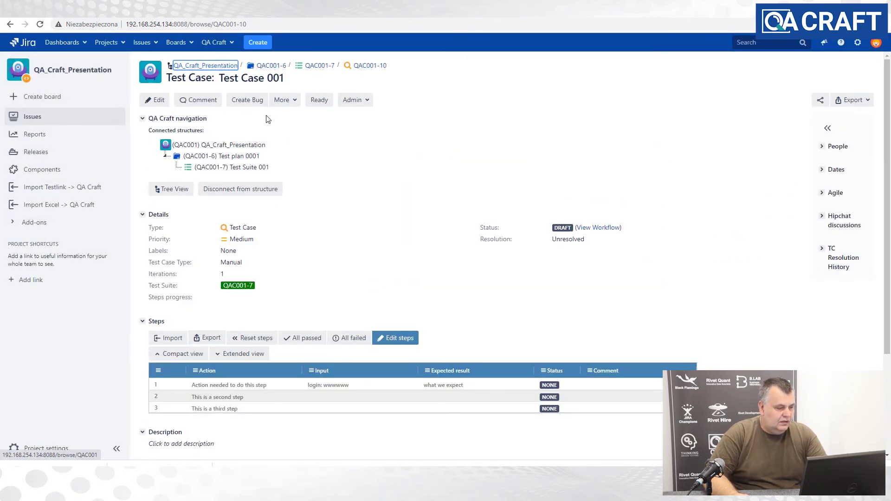
left_click(291, 101)
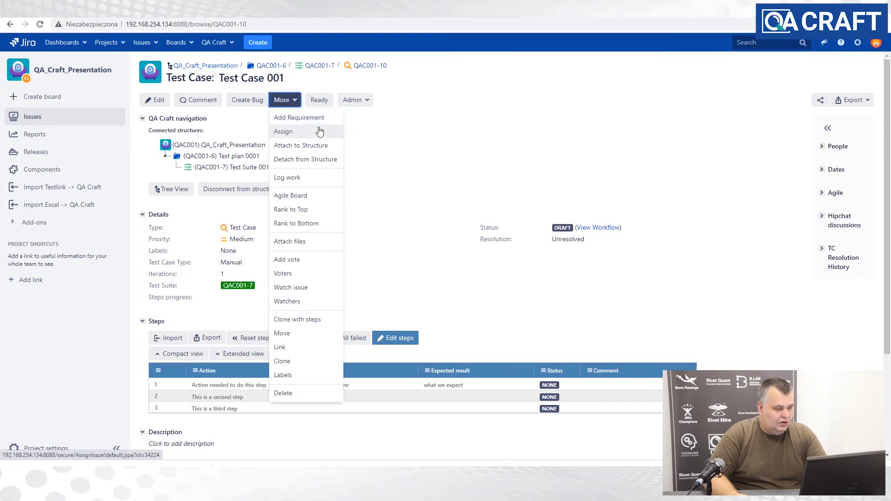
left_click(297, 118)
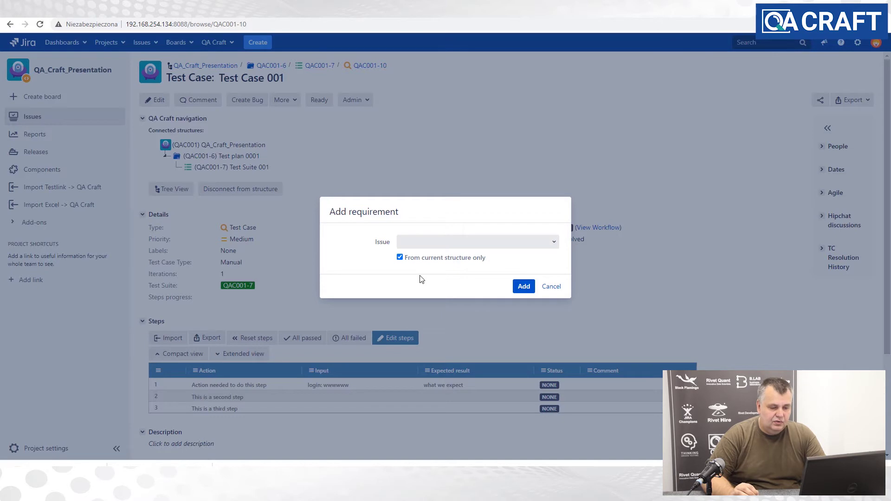
left_click(415, 248)
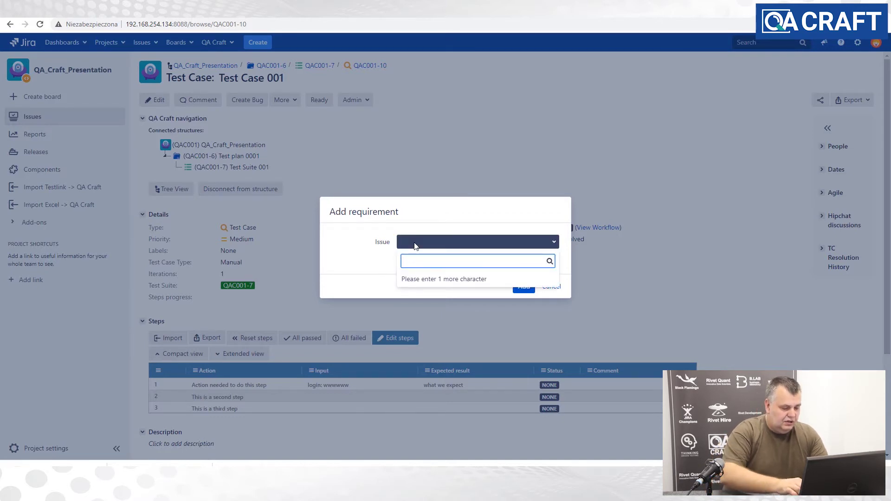
type("te")
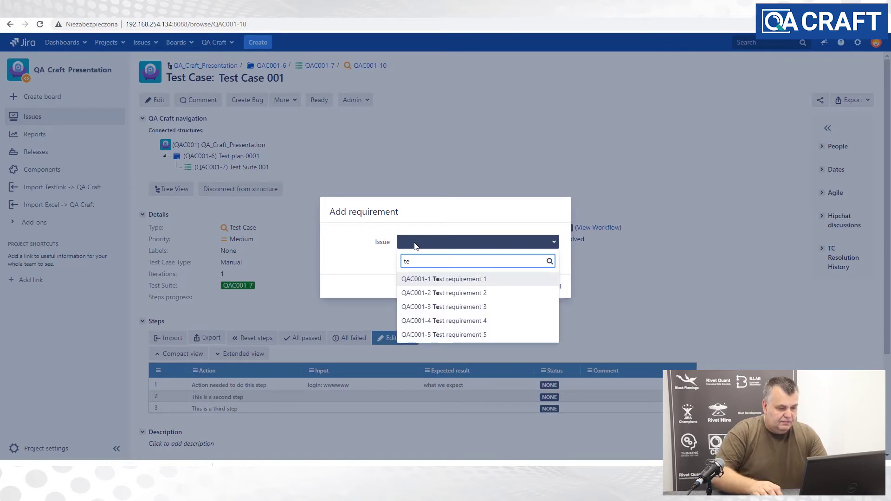
left_click(449, 284)
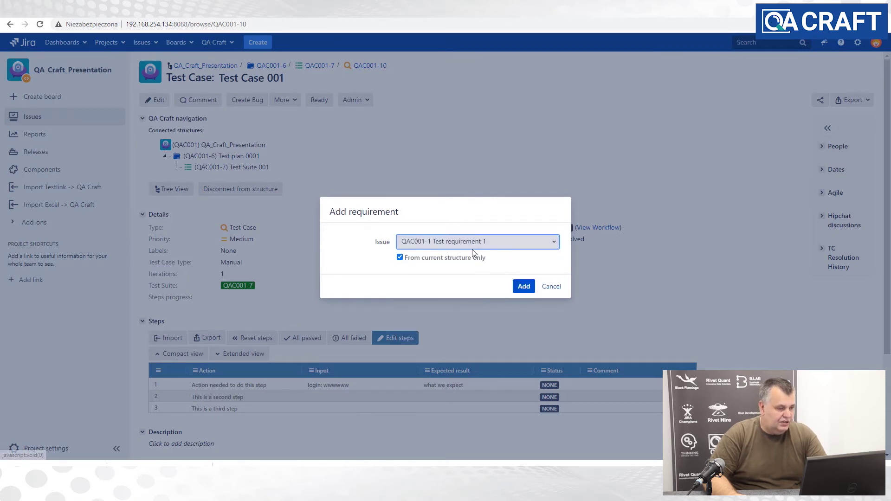
left_click(523, 287)
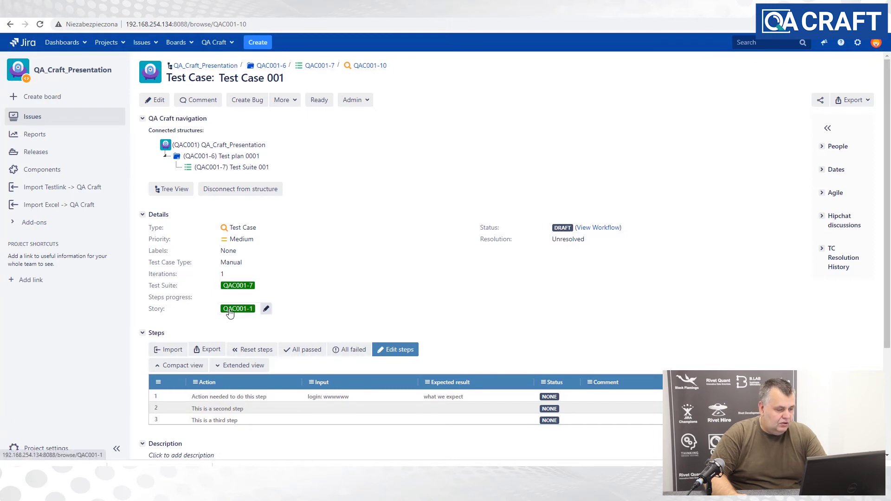
- View requirement QAC001-1, then go back via Test Case 001 to the Test Suite 001 grid
left_click(236, 309)
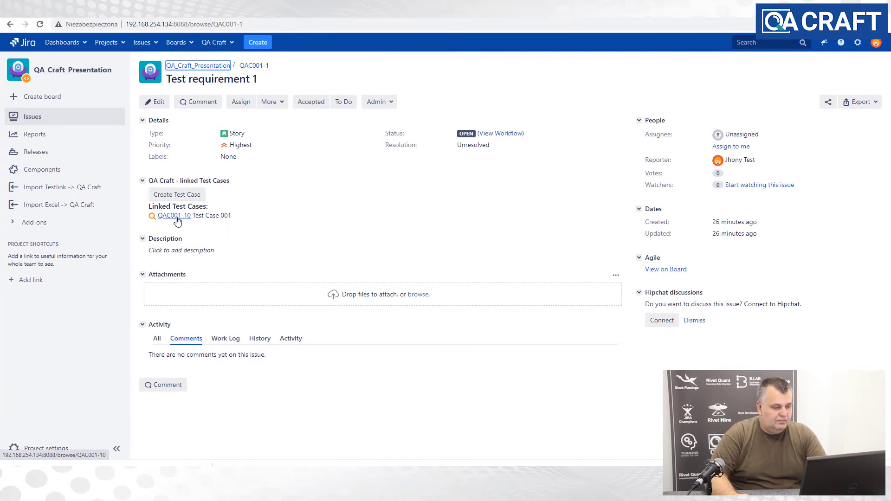
left_click(174, 217)
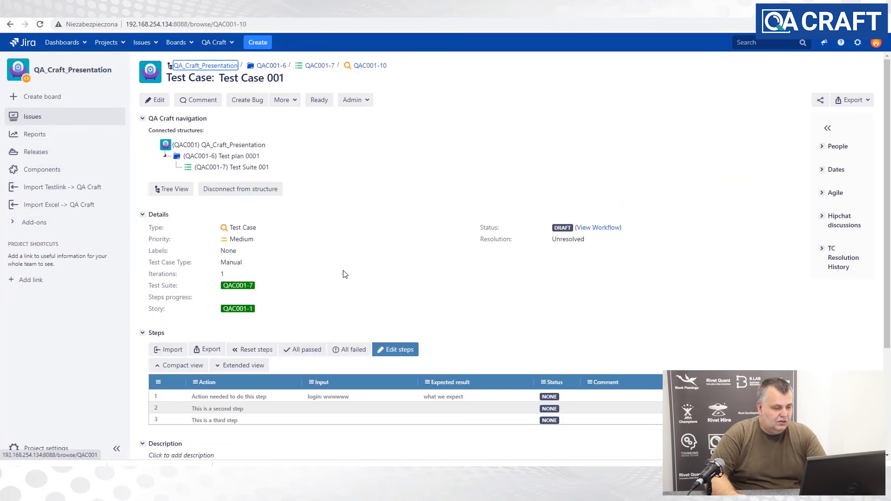
left_click(213, 170)
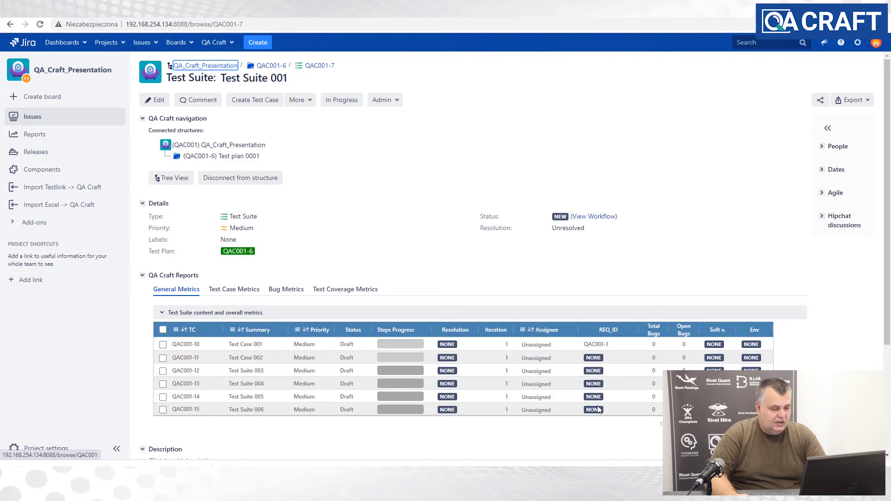
- Add requirement QAC001-2 Test requirement 2 to Test Case 002 (QAC001-11), then return to Test Suite 001
left_click(186, 357)
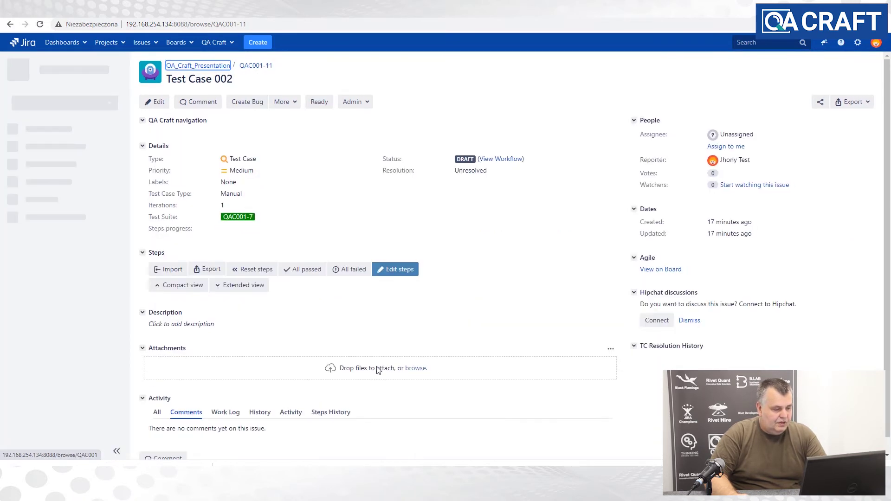
left_click(297, 101)
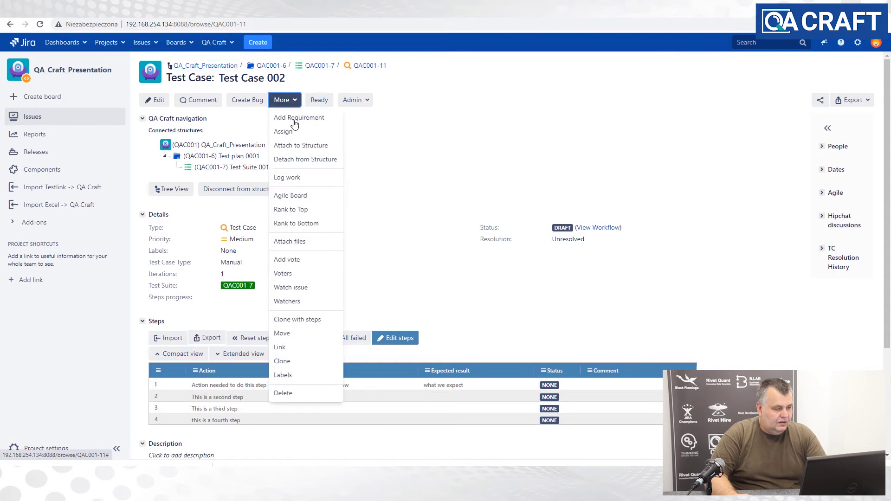
left_click(299, 118)
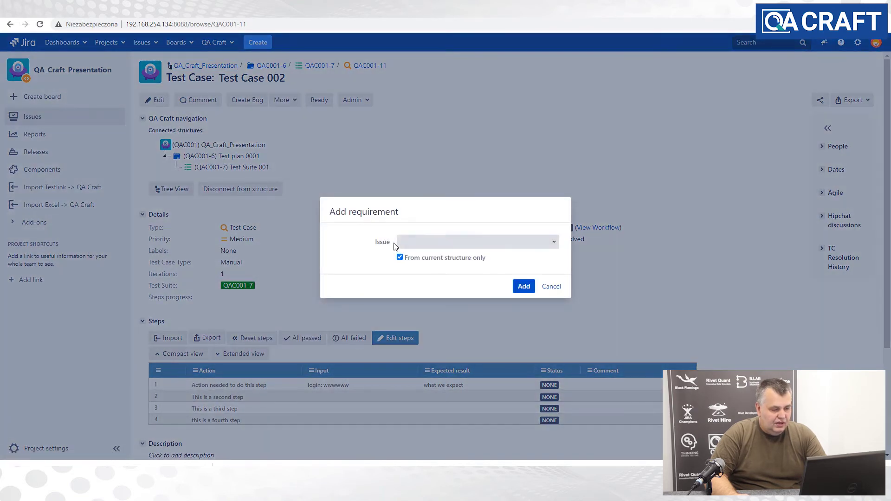
left_click(419, 242)
type("tra")
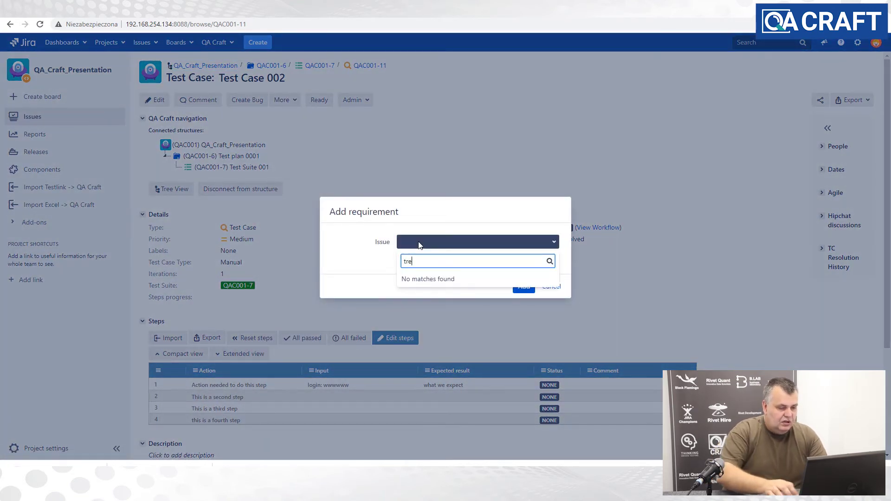
key("BackSpace")
key("BackSpace")
type("e")
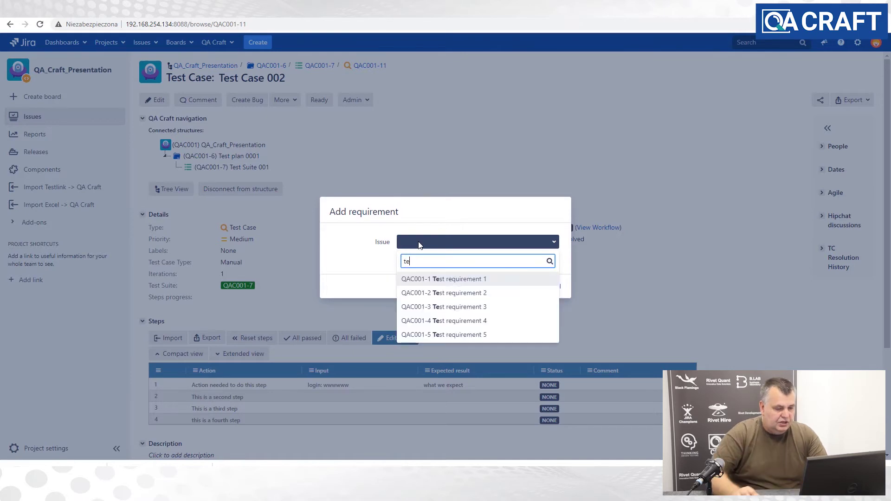
left_click(452, 299)
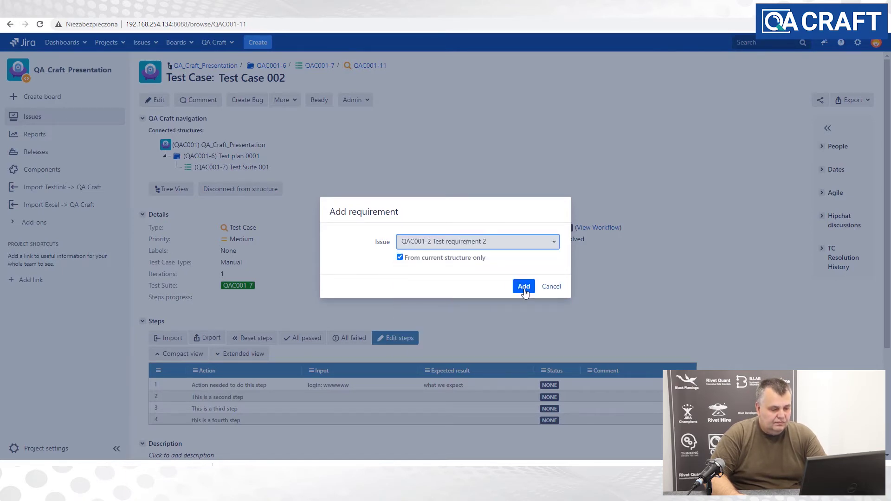
left_click(524, 287)
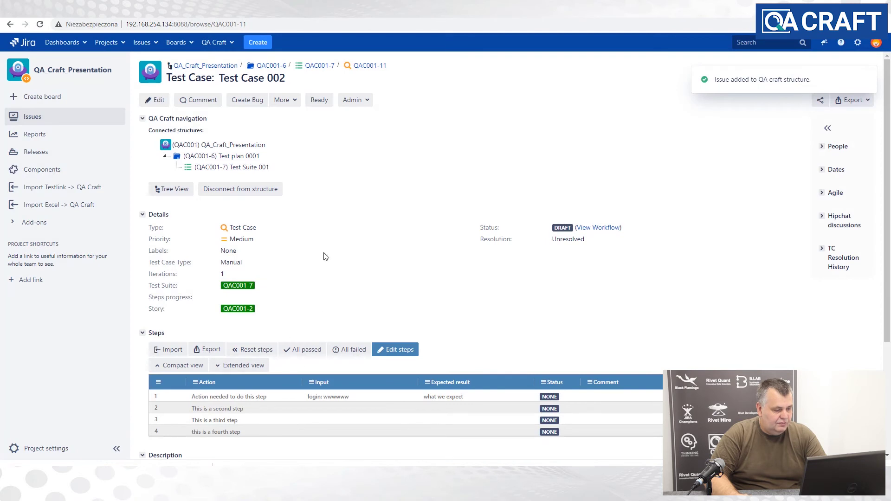
left_click(209, 167)
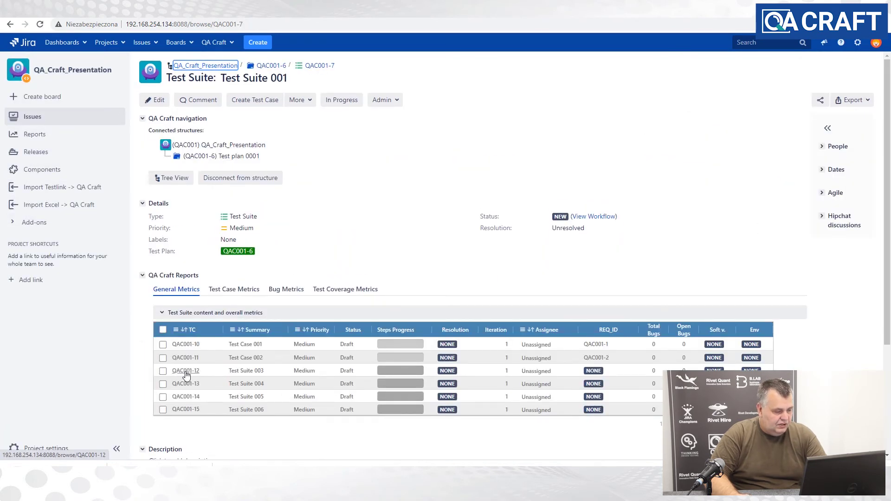
- Add requirement QAC001-3 Test requirement 3 to QAC001-12 Test Suite 003, then return to Test Suite 001
left_click(186, 371)
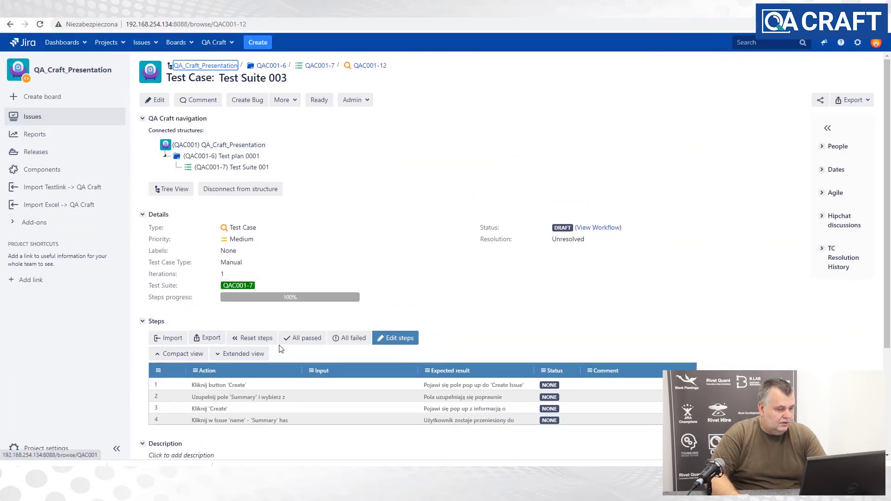
left_click(284, 100)
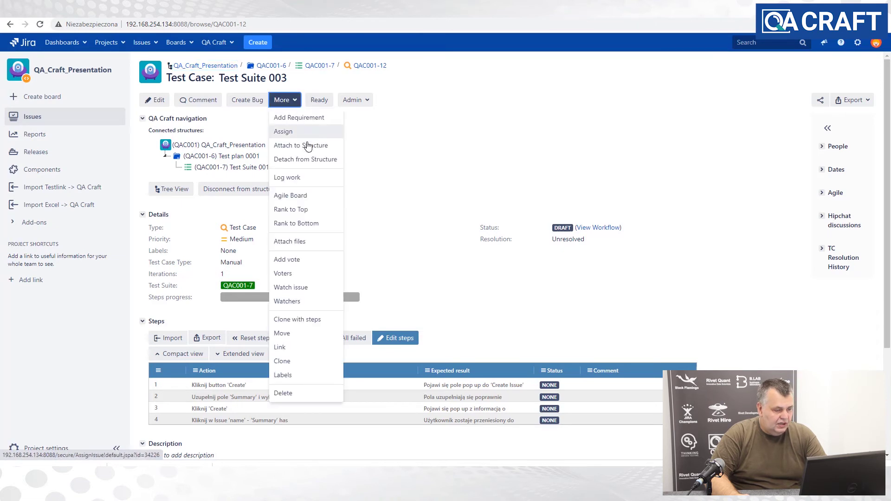
left_click(299, 117)
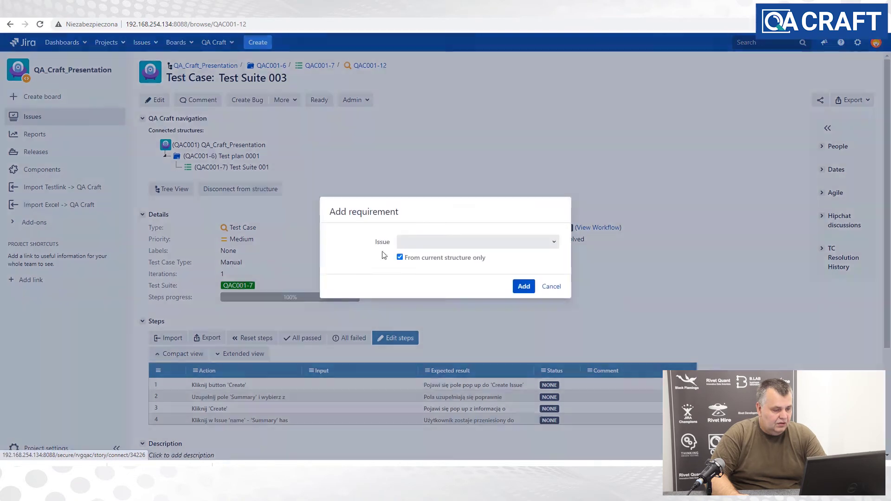
left_click(414, 246)
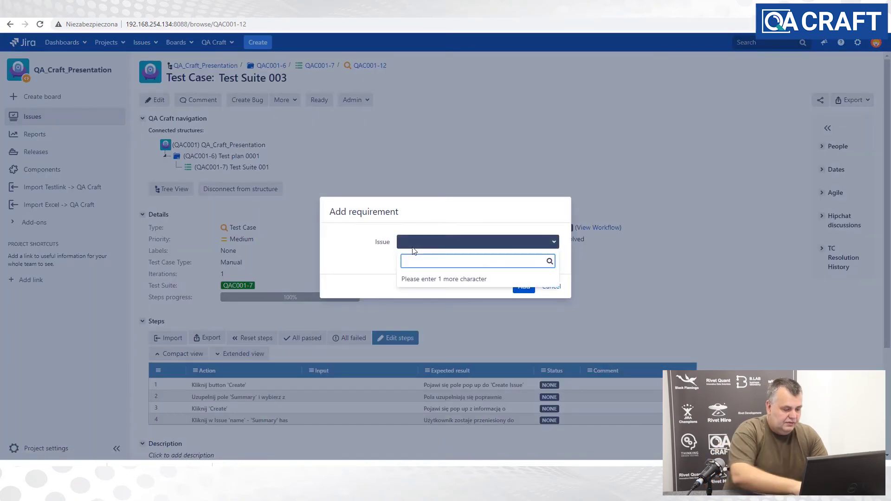
type("te")
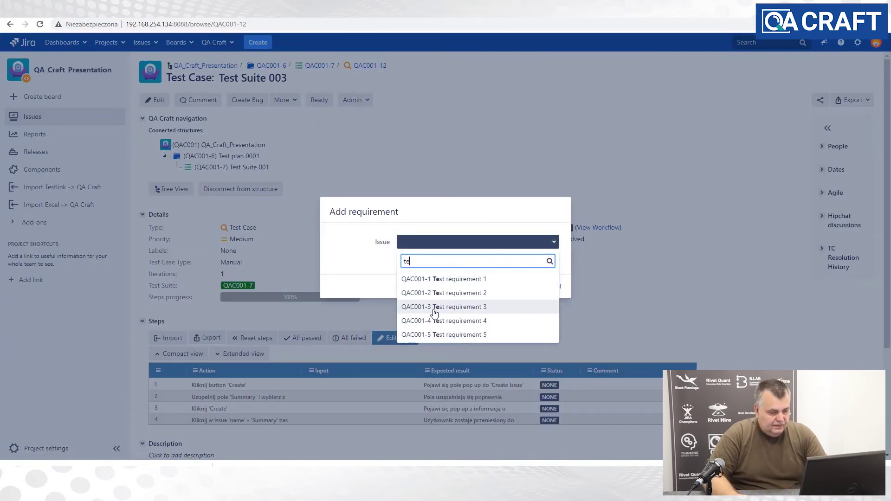
left_click(434, 308)
left_click(522, 287)
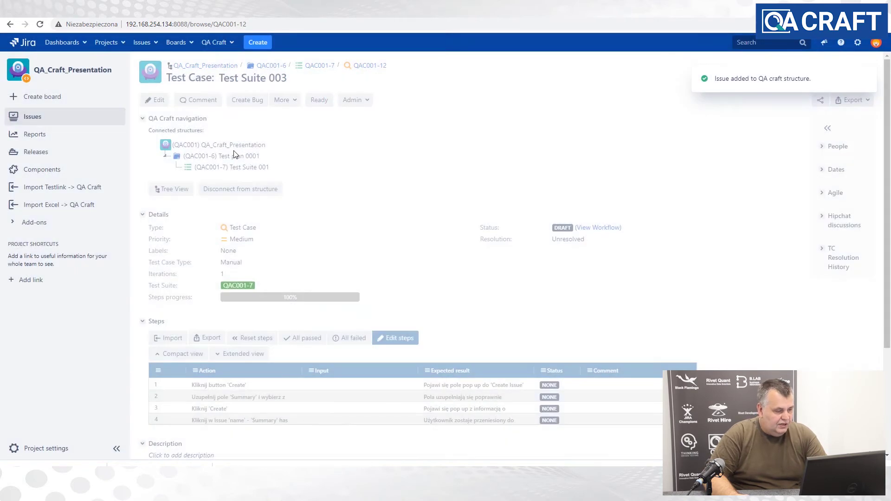
left_click(209, 168)
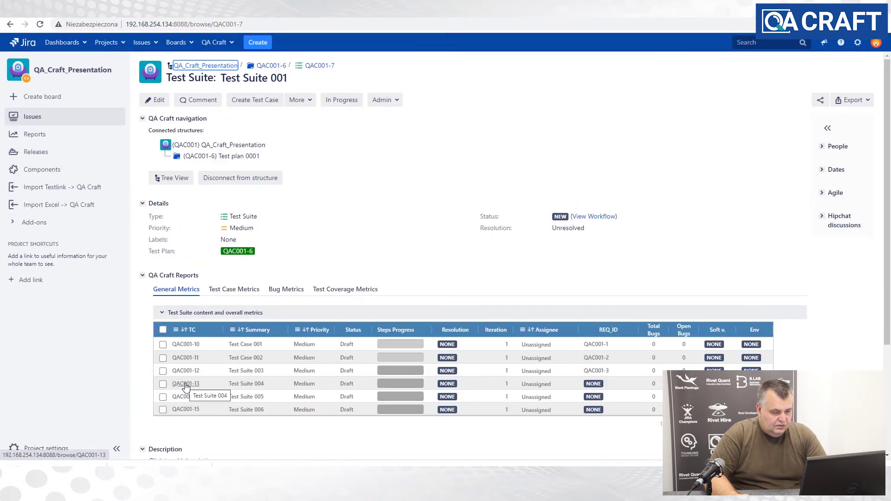
- Add requirement QAC001-4 Test requirement 4 to QAC001-13 Test Suite 004, then return to Test Suite 001
left_click(187, 384)
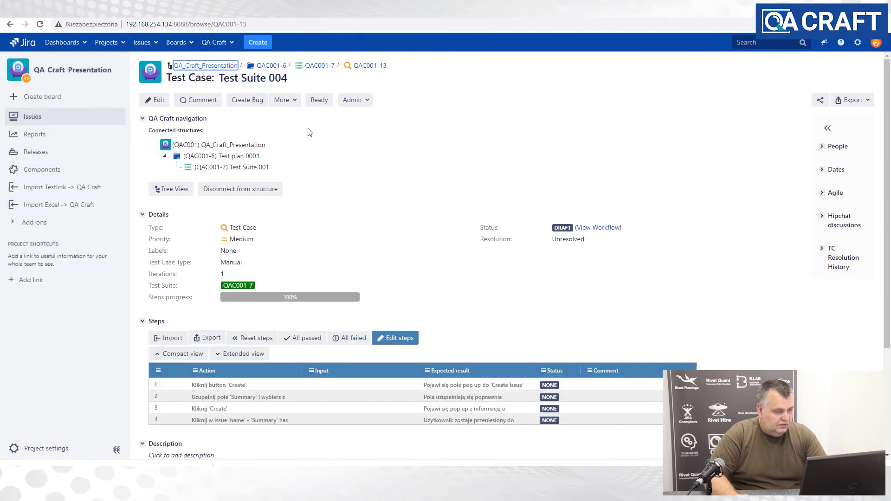
left_click(292, 101)
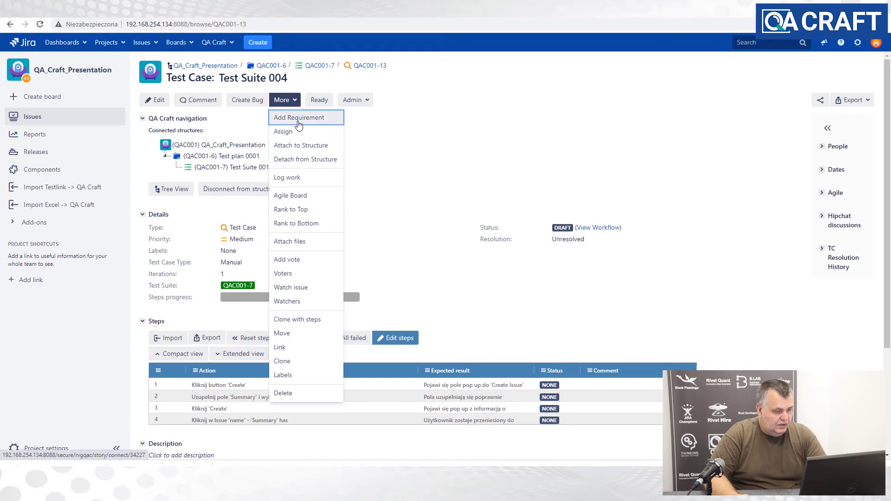
left_click(298, 118)
left_click(428, 241)
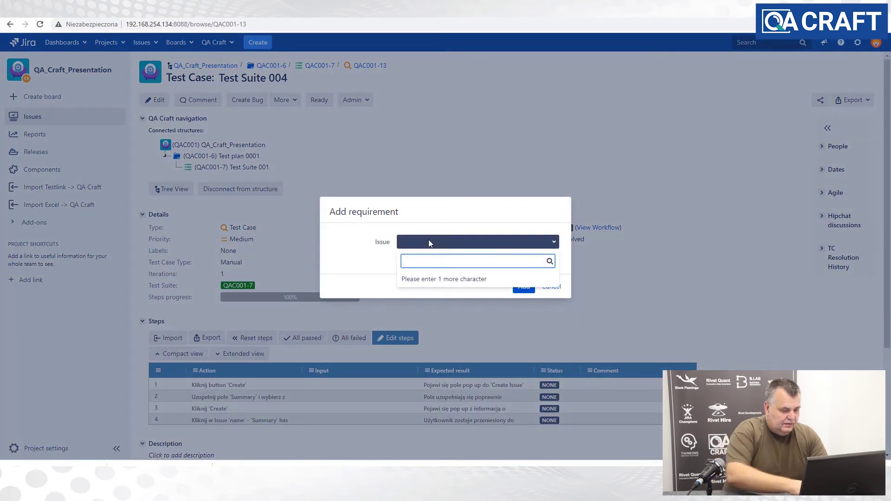
type("te")
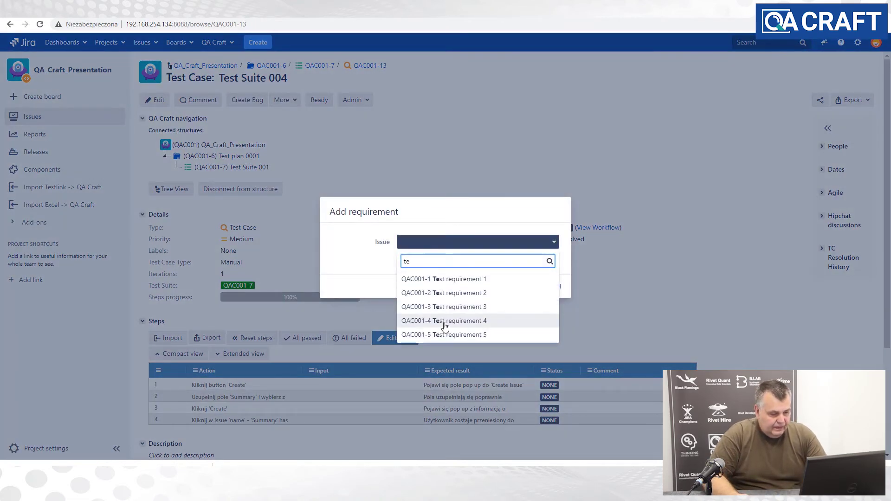
left_click(443, 320)
left_click(521, 286)
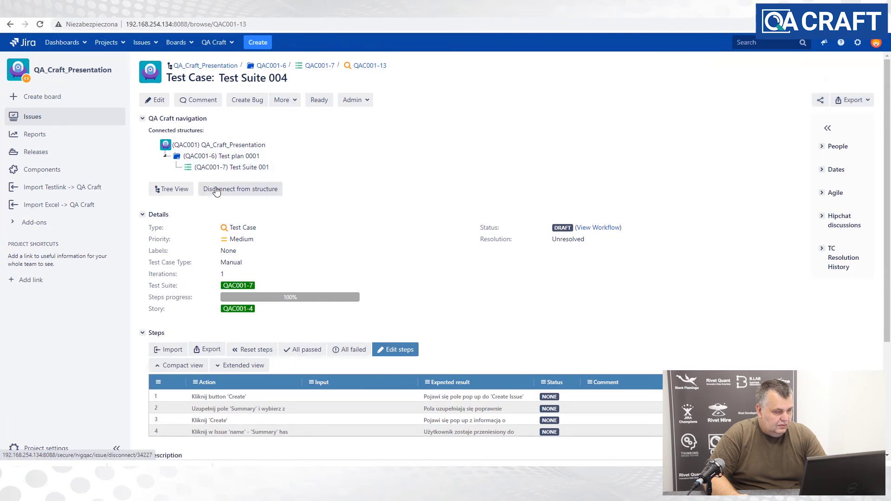
left_click(223, 167)
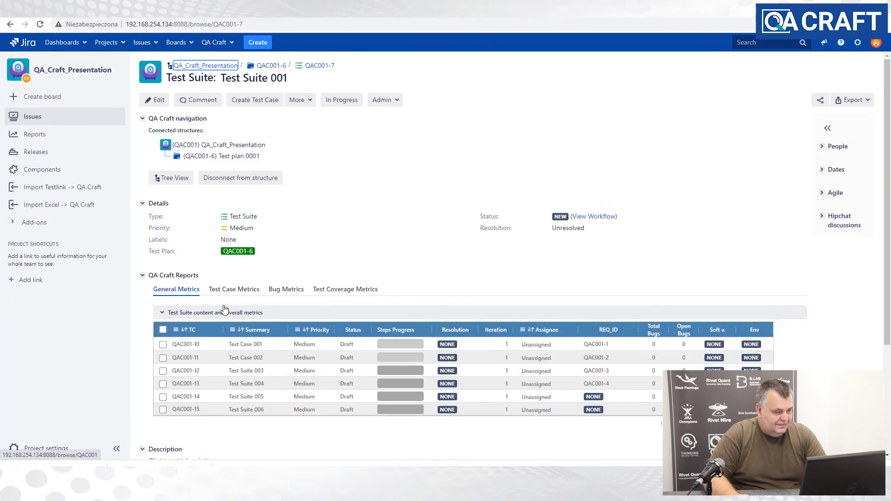
- Link Test Suite 005 to Test requirement 5 via More > Add requirement, searching 'te'
left_click(195, 397)
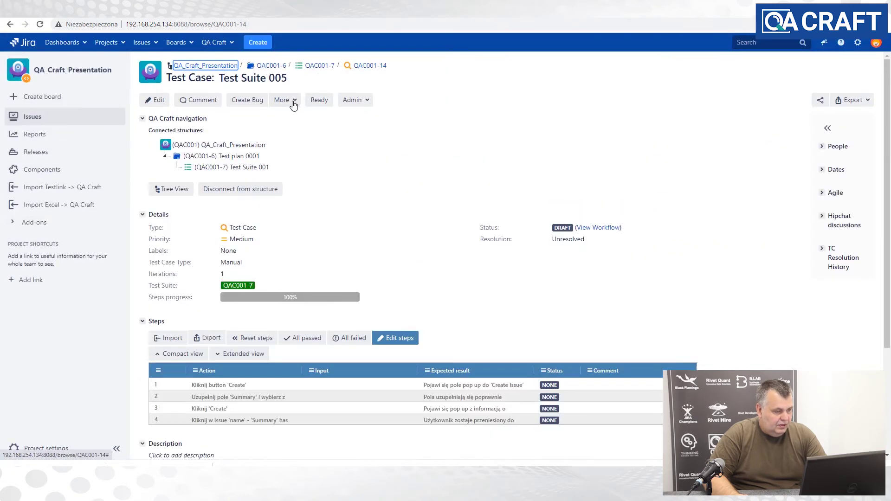
left_click(283, 100)
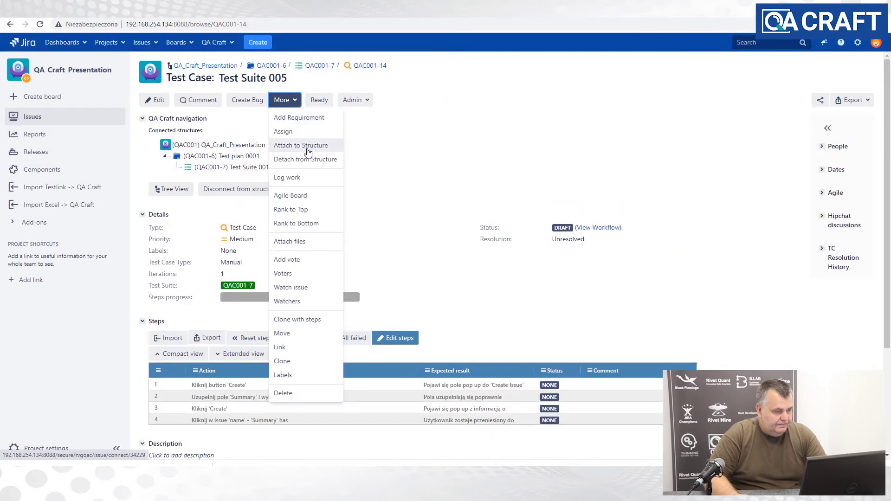
left_click(298, 120)
left_click(421, 245)
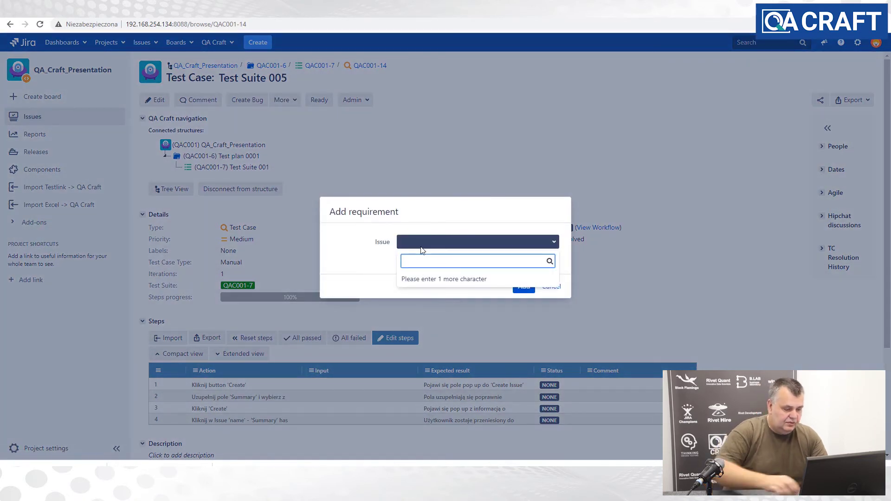
type("te")
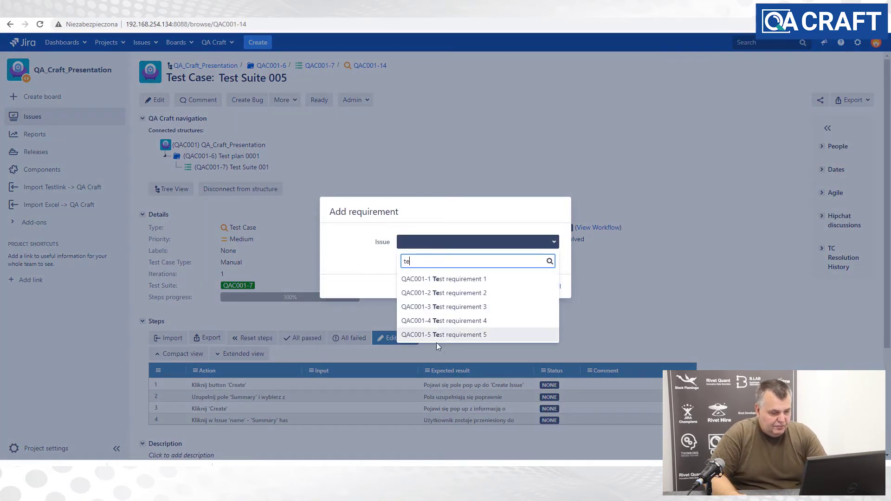
left_click(438, 334)
left_click(522, 286)
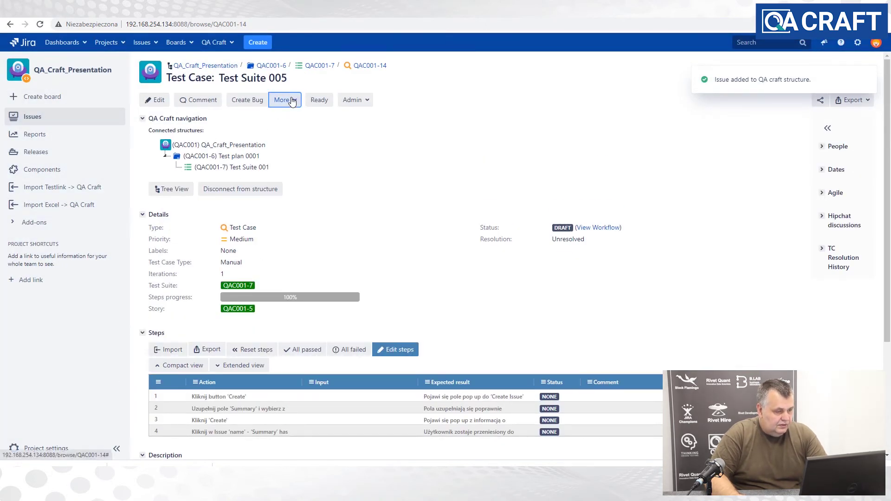
left_click(283, 100)
left_click(295, 251)
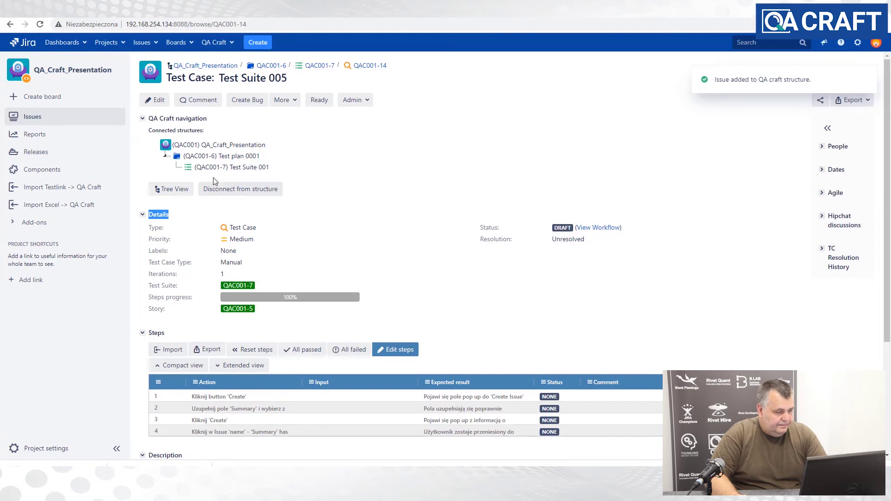
- Link Test Suite 006 to Test requirement 5 (QAC001-5) via a 't re' search, then return to Test plan 0001
left_click(239, 167)
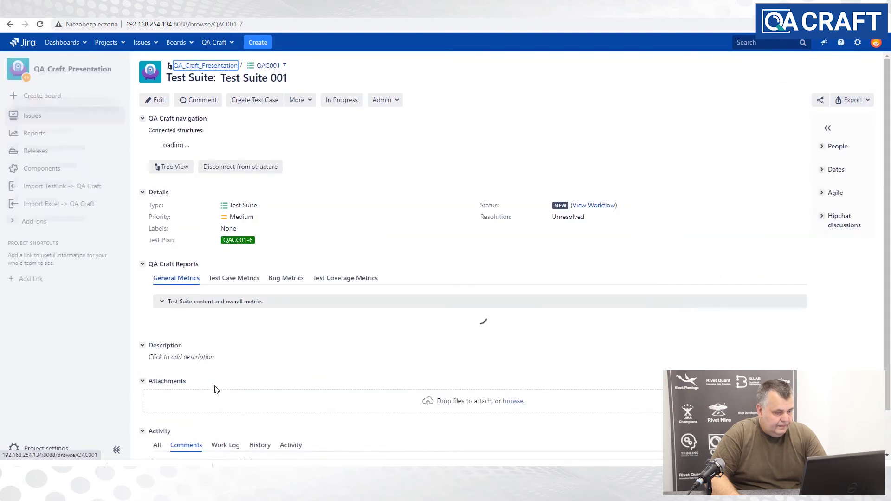
left_click(185, 409)
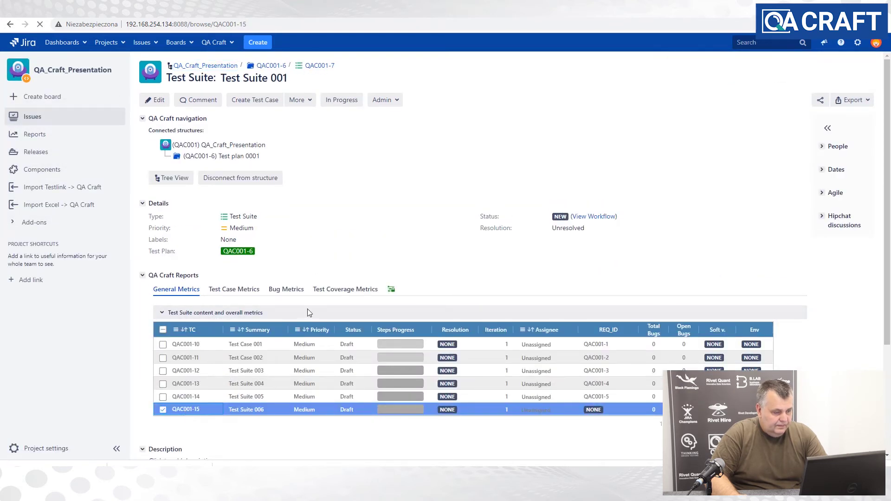
left_click(285, 100)
left_click(302, 126)
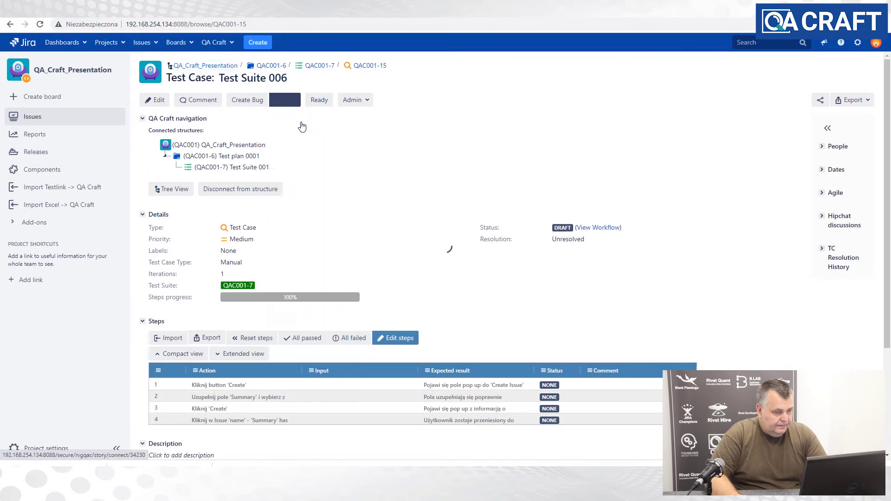
left_click(441, 242)
type("t")
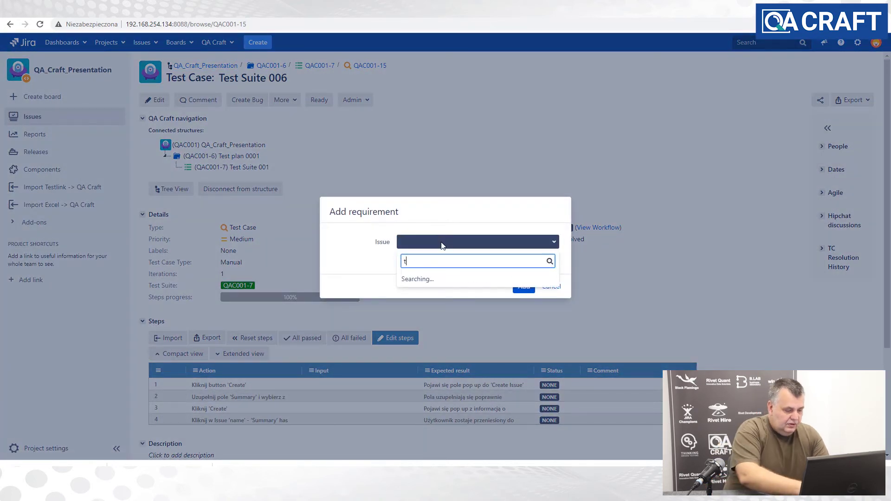
type(" re")
left_click(477, 334)
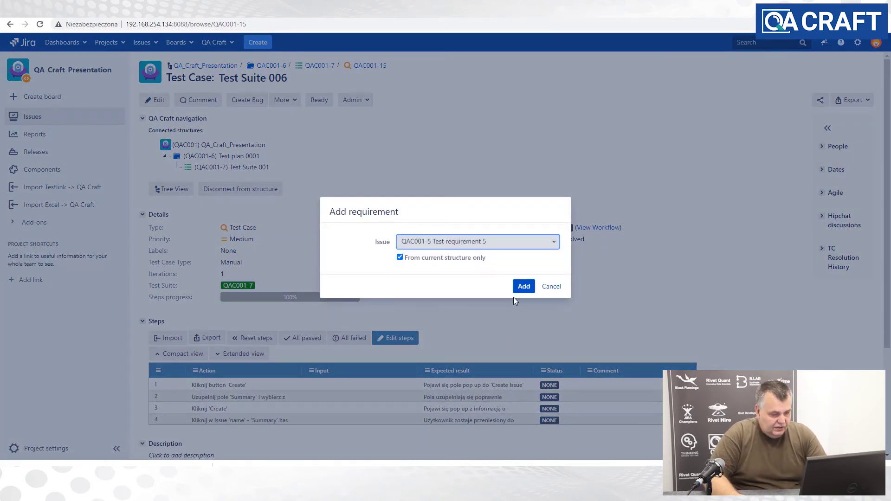
left_click(523, 286)
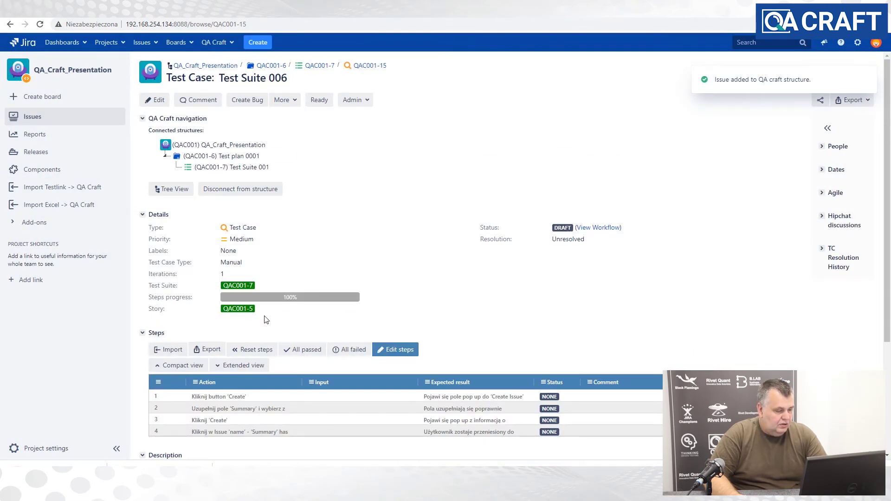
left_click(202, 156)
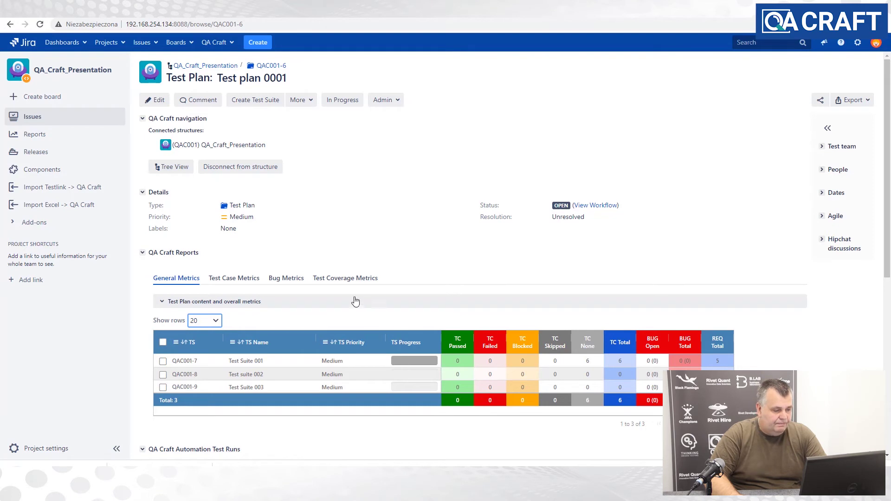
- Check Test plan 0001's Test Coverage Metrics, then open Test Suite 001 (QAC001-7) from General Metrics
left_click(343, 281)
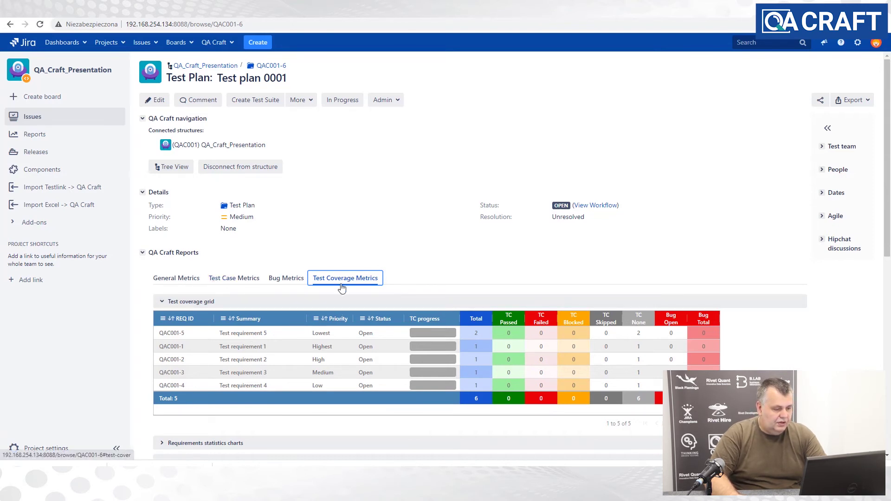
left_click(179, 280)
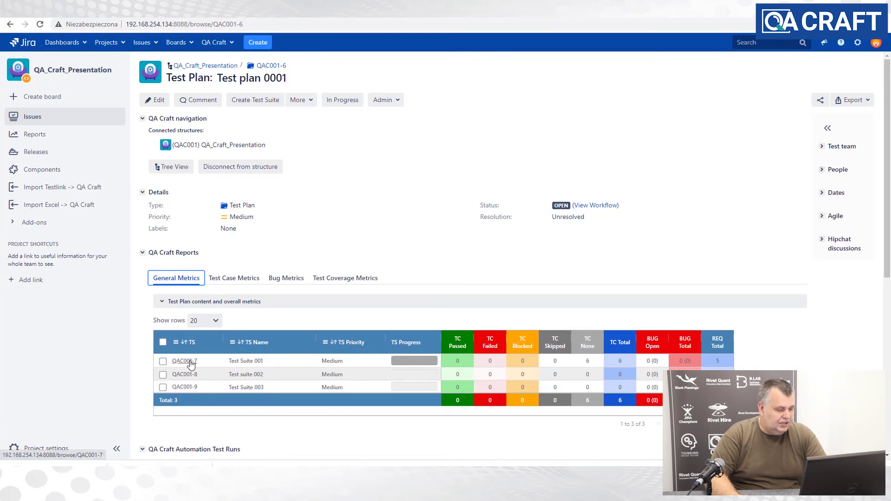
left_click(185, 389)
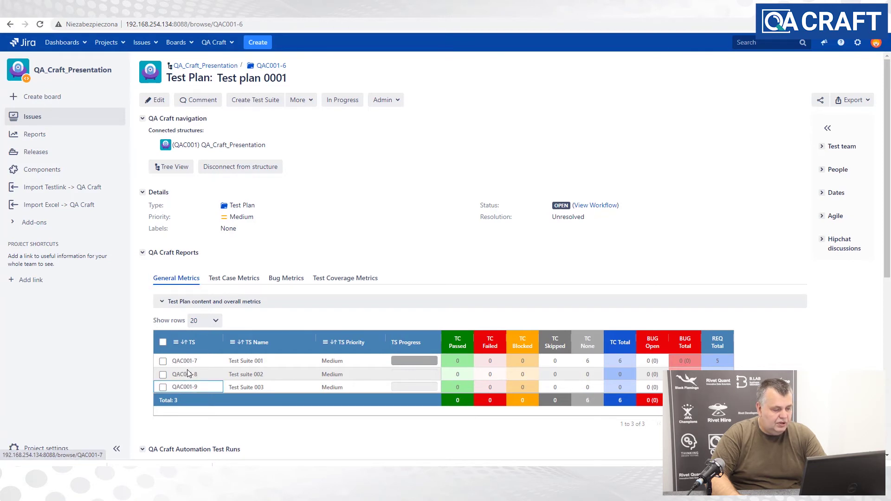
left_click(188, 363)
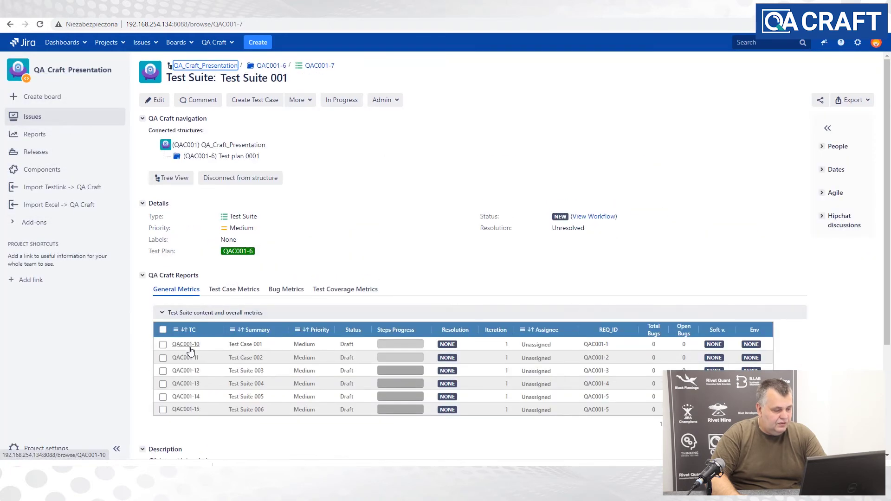
- Go from Test Case 001 (QAC001-10) back to Test plan 0001 and show the Tree View
left_click(190, 345)
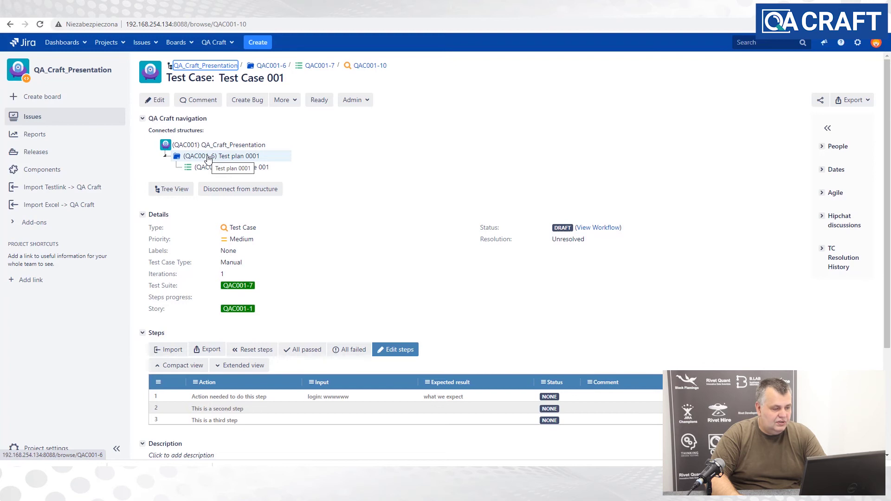
left_click(208, 157)
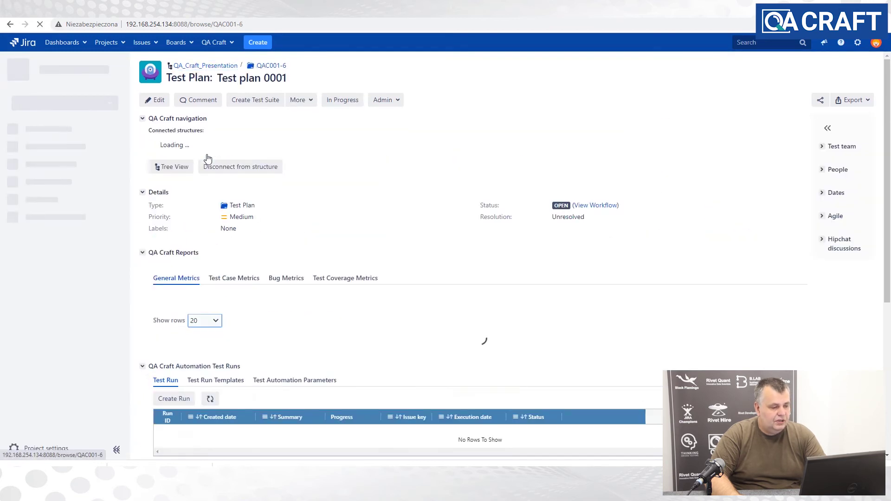
left_click(171, 167)
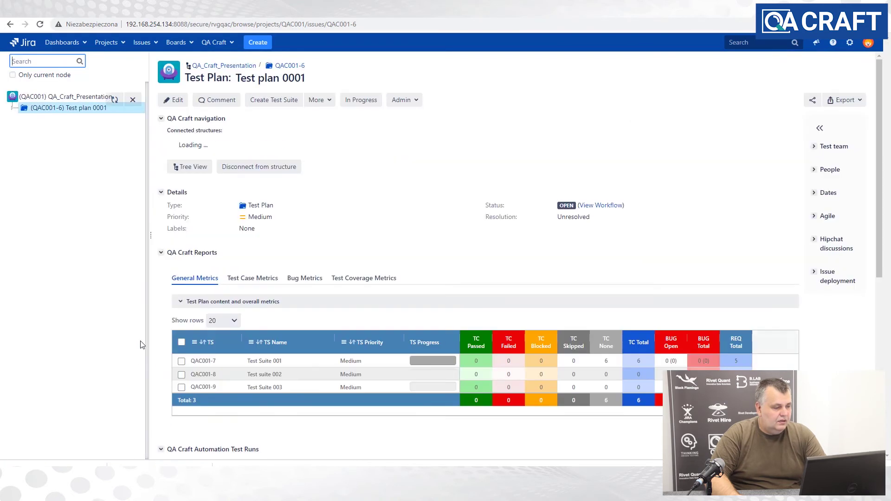
- Expand all under Test plan 0001, browse Test Case 001, QAC001-12 and QAC001-15, then reopen Test Suite 001
right_click(55, 108)
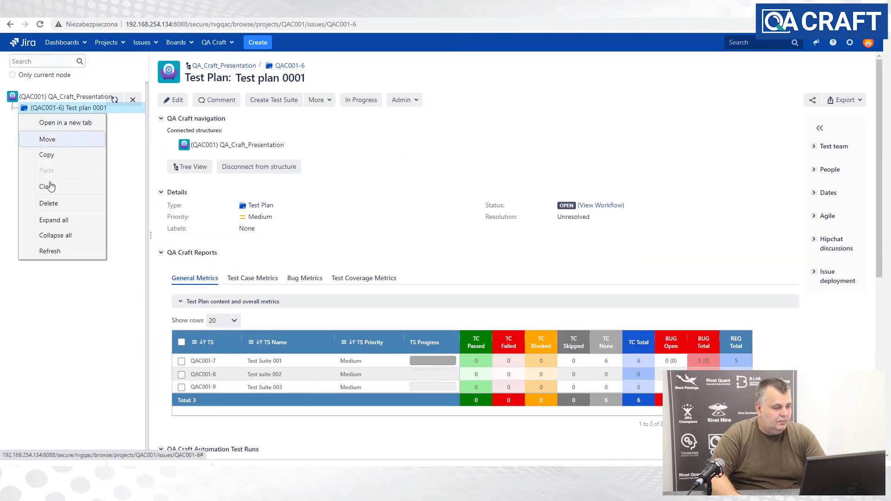
left_click(48, 222)
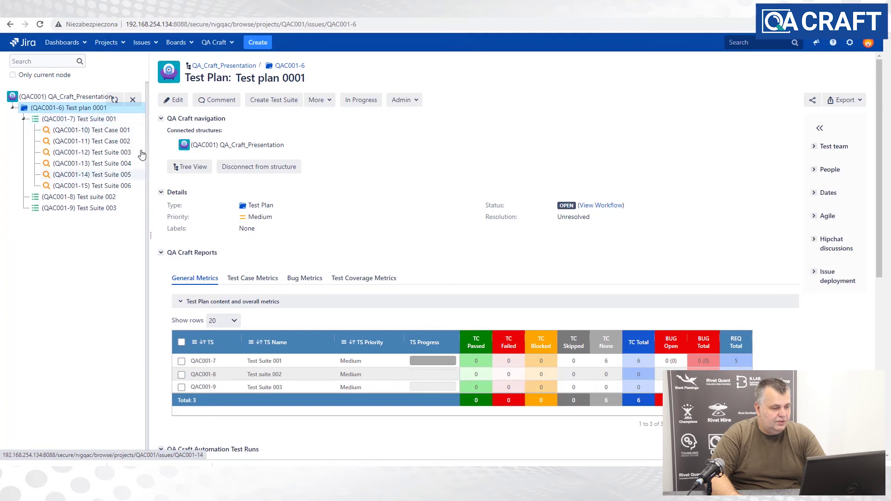
left_click(65, 121)
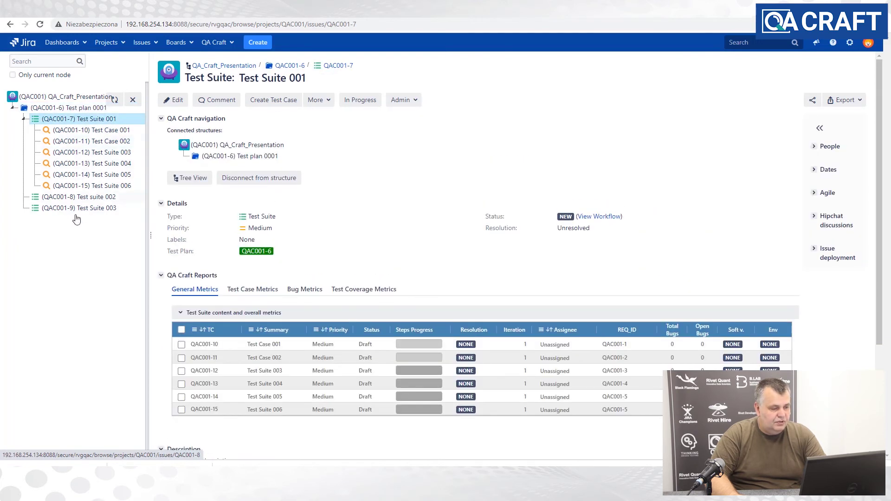
left_click(85, 134)
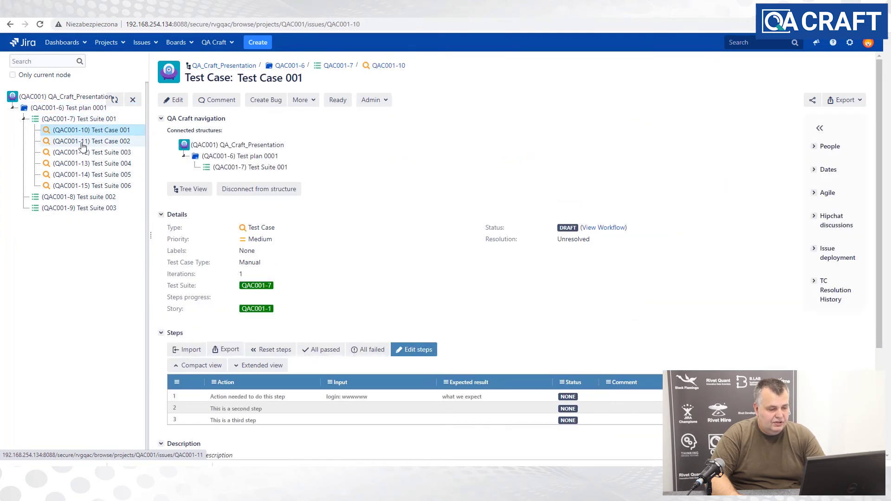
left_click(78, 154)
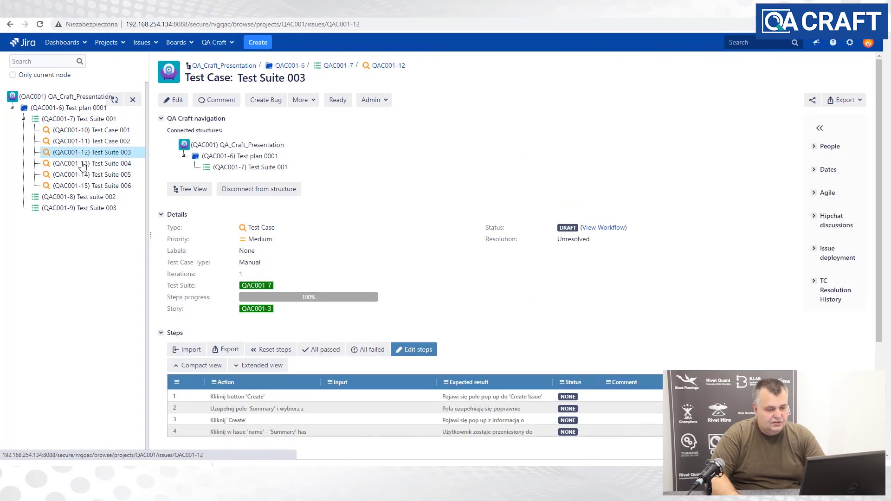
left_click(76, 188)
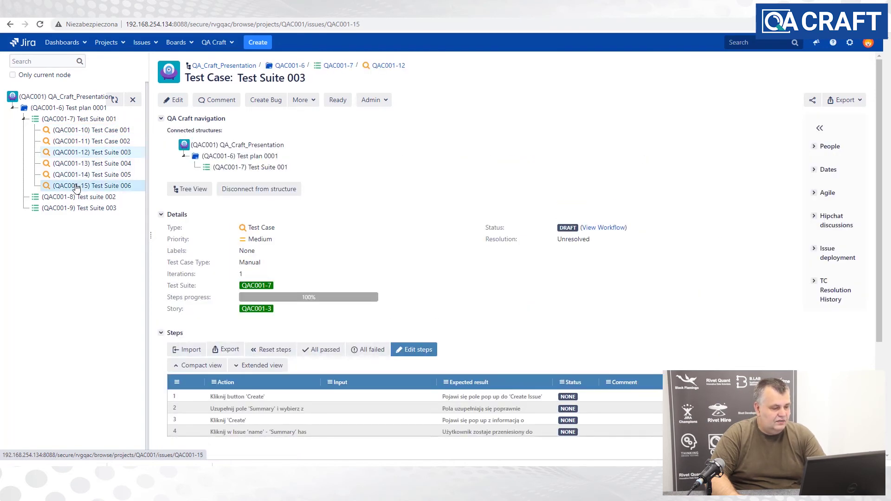
left_click(69, 121)
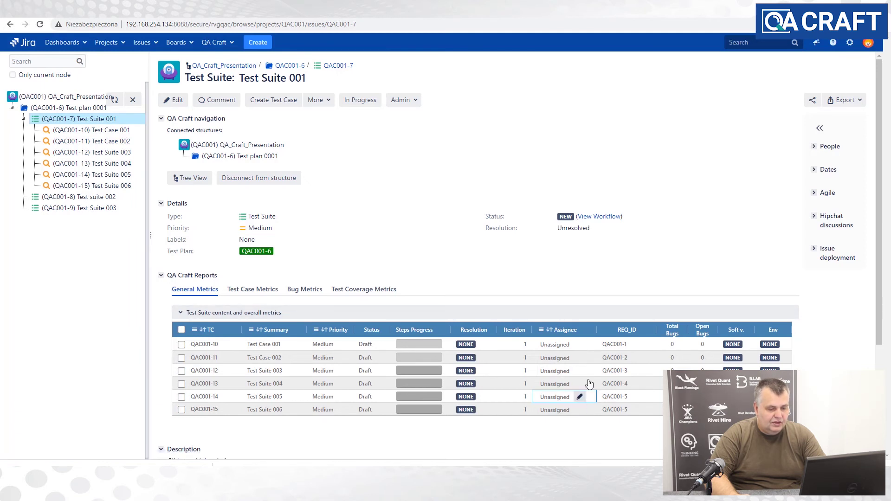
- Assign testers to Test Case 001, Test Case 002 and QAC001-12 in the General Metrics grid
left_click(575, 345)
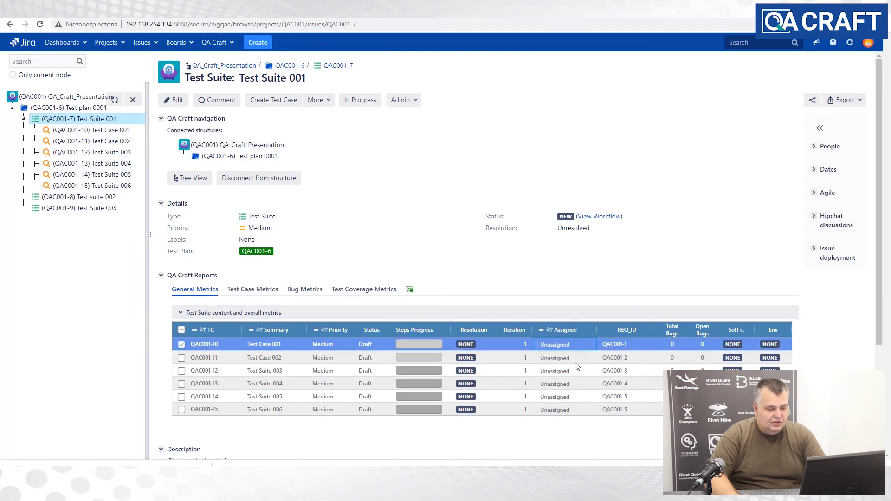
left_click(558, 347)
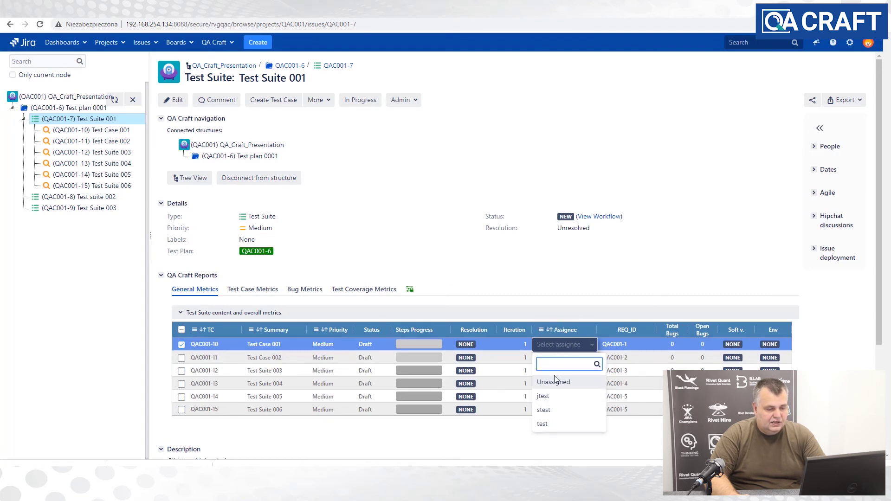
left_click(543, 395)
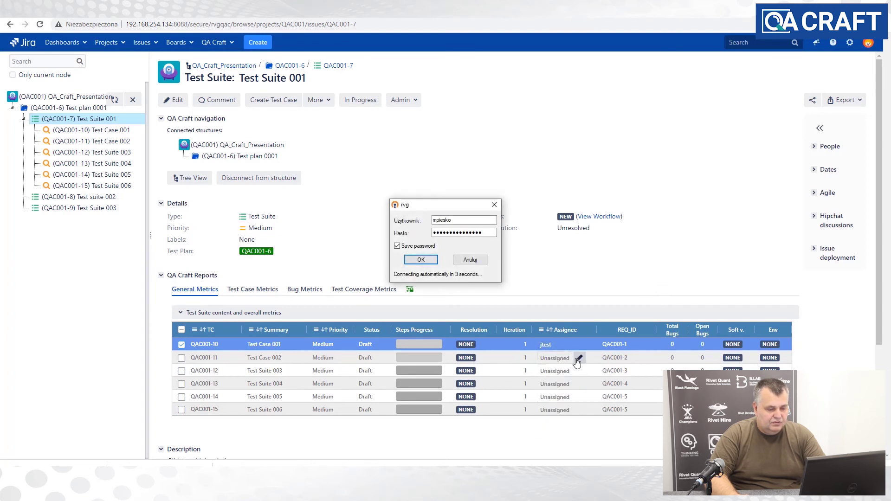
left_click(554, 361)
left_click(552, 358)
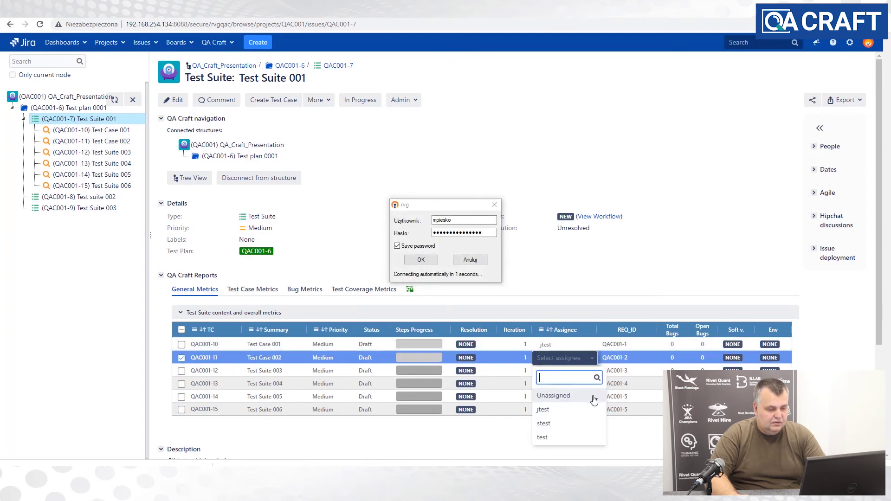
left_click(550, 427)
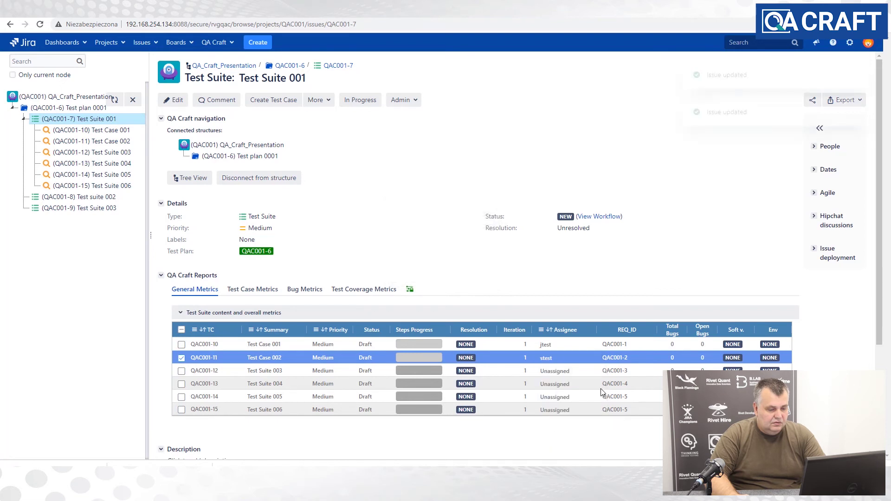
left_click(573, 371)
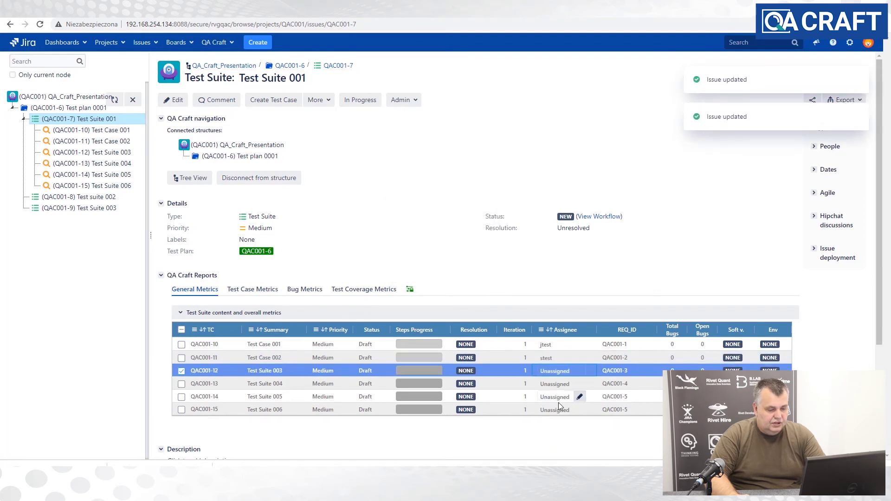
left_click(559, 371)
left_click(552, 453)
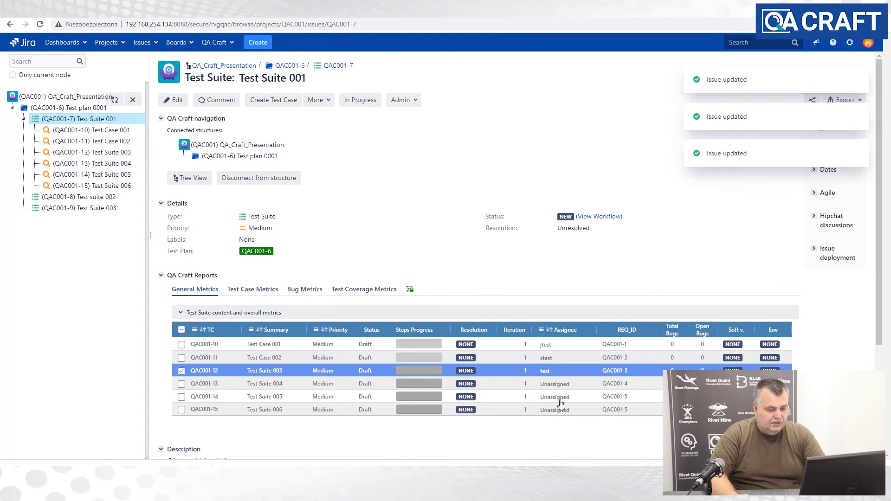
- Assign testers to QAC001-13, QAC001-14 and QAC001-15 in the General Metrics grid
left_click(582, 386)
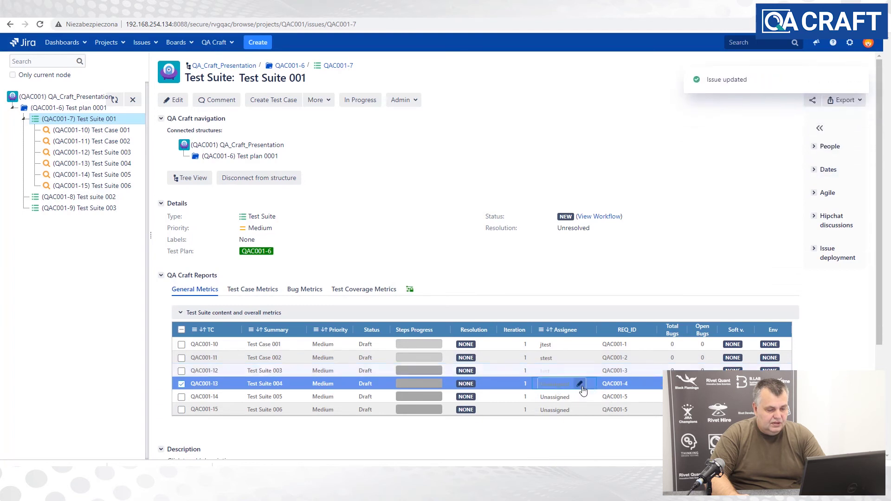
left_click(554, 387)
left_click(545, 340)
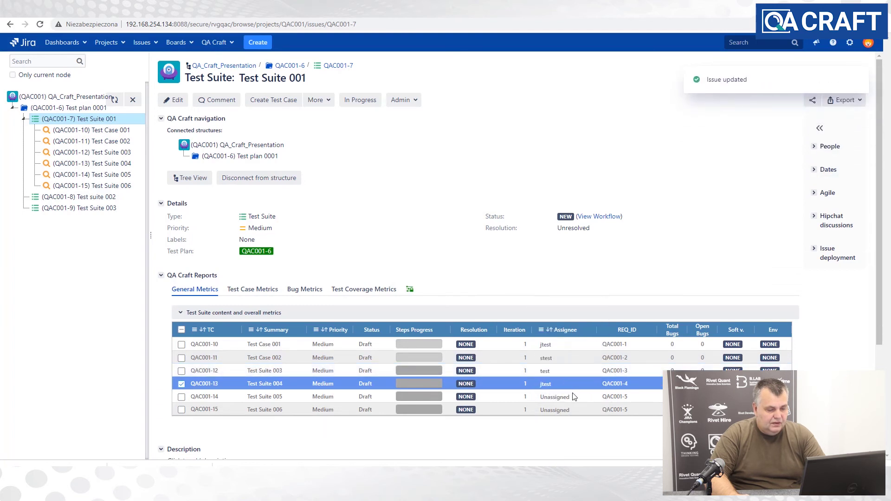
left_click(547, 399)
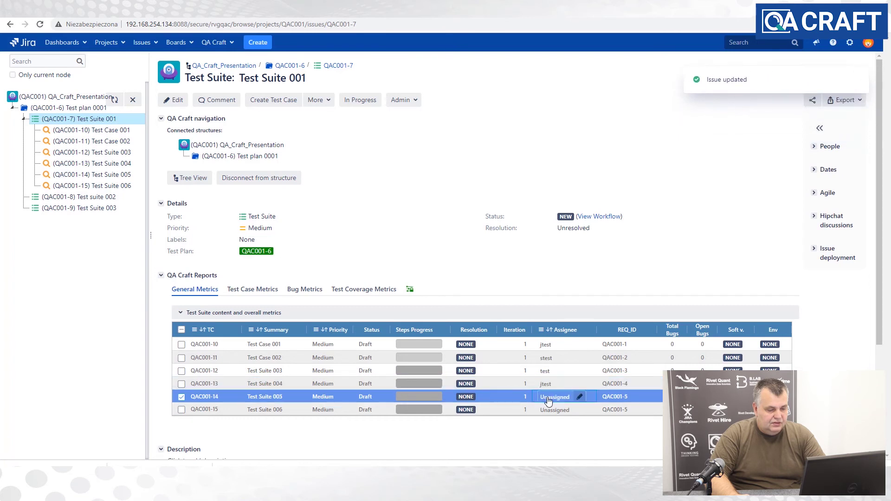
left_click(549, 396)
left_click(545, 367)
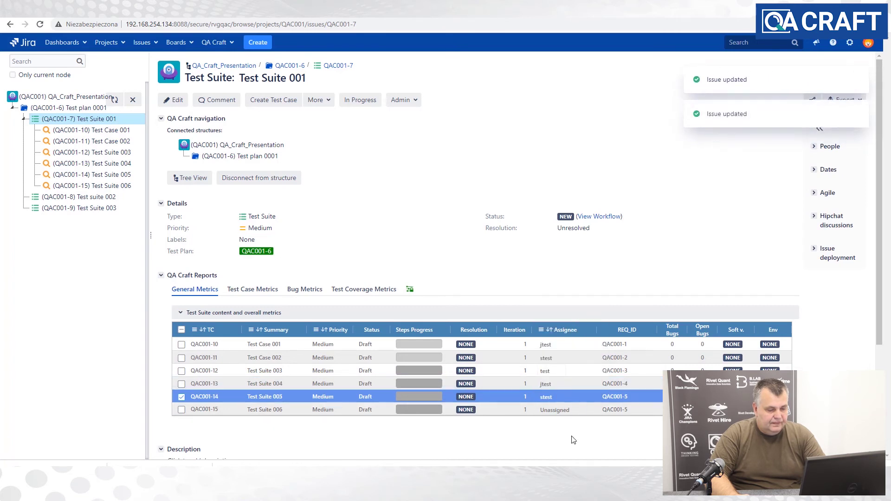
left_click(579, 412)
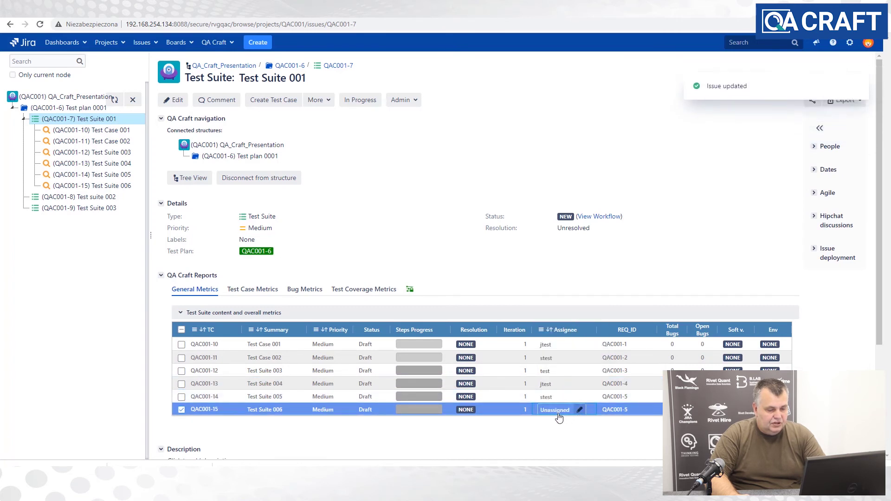
left_click(559, 411)
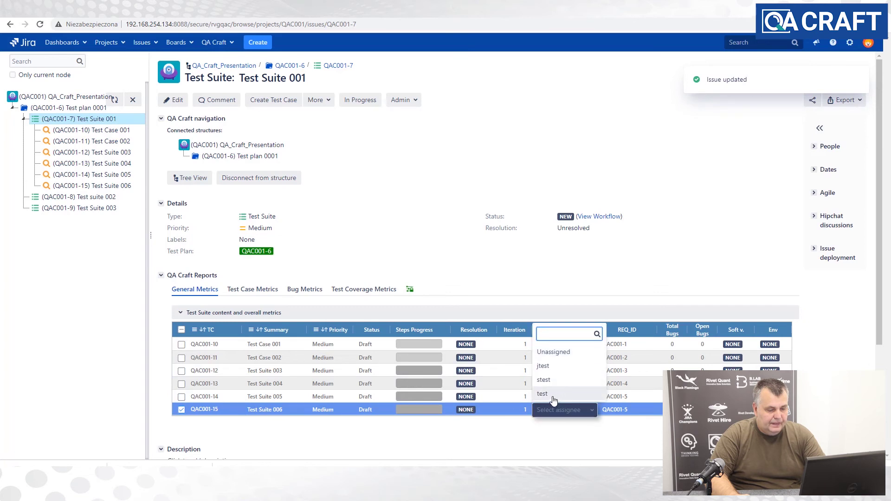
left_click(543, 394)
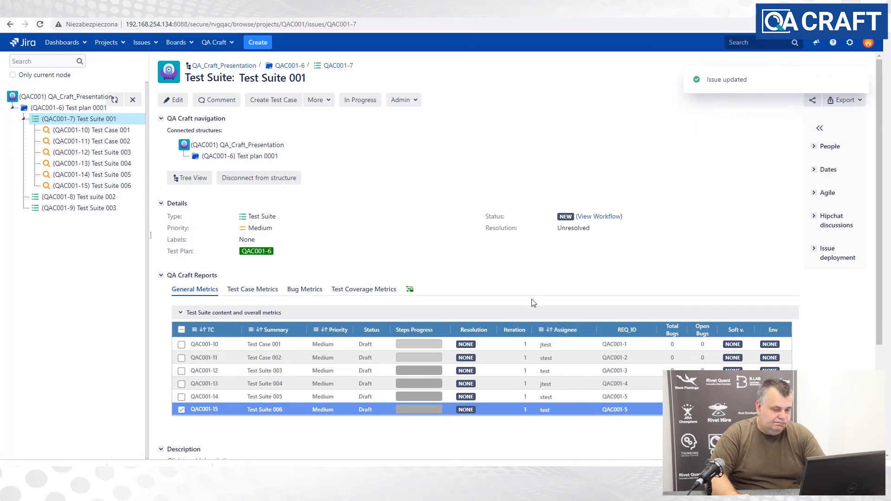
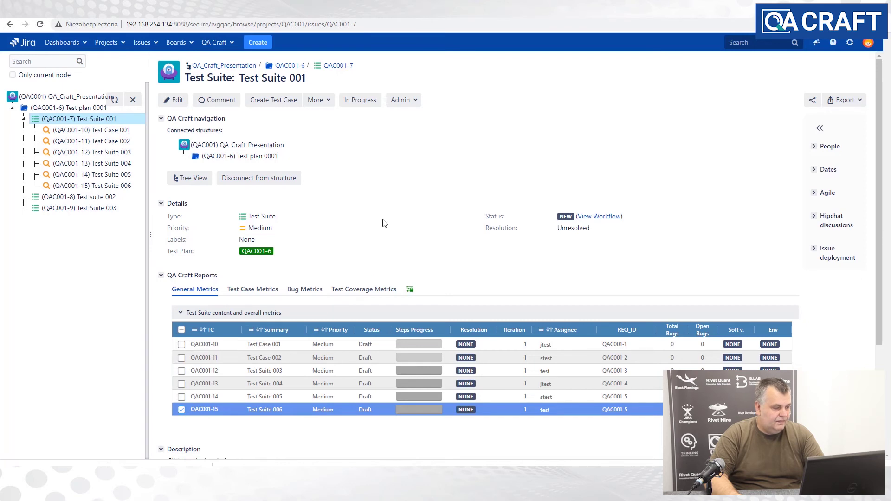
- Open Test Case 001 (QAC001-10) from Test Suite 001 in the QA Craft tree
left_click(96, 132)
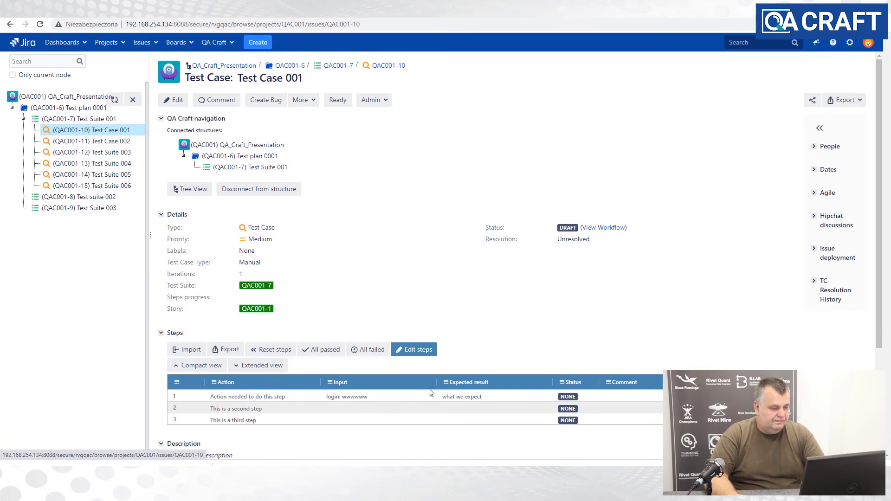
- Mark steps 1, 2 and 3 of Test Case 001 as PASSED, reaching 100% progress
left_click(568, 397)
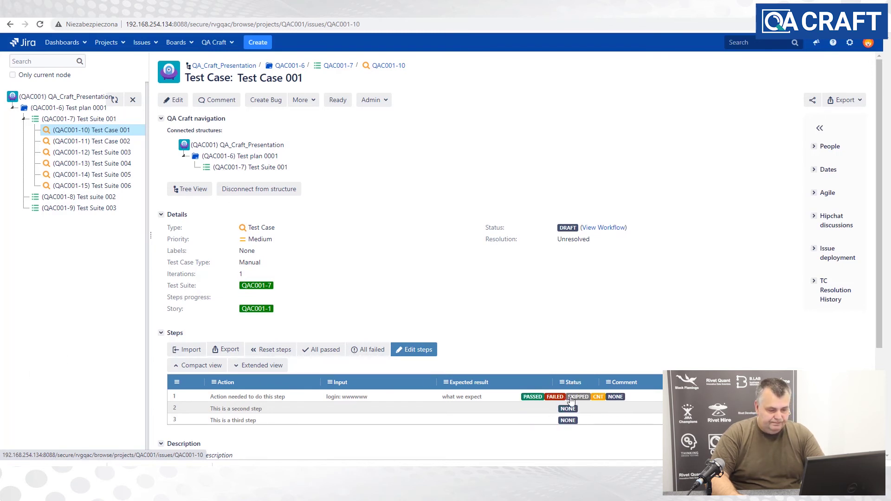
mouse_move(542, 398)
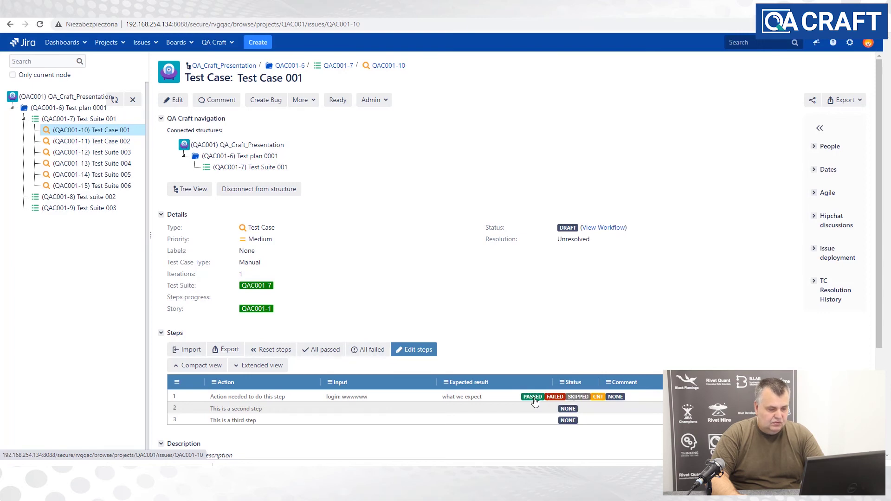
left_click(532, 397)
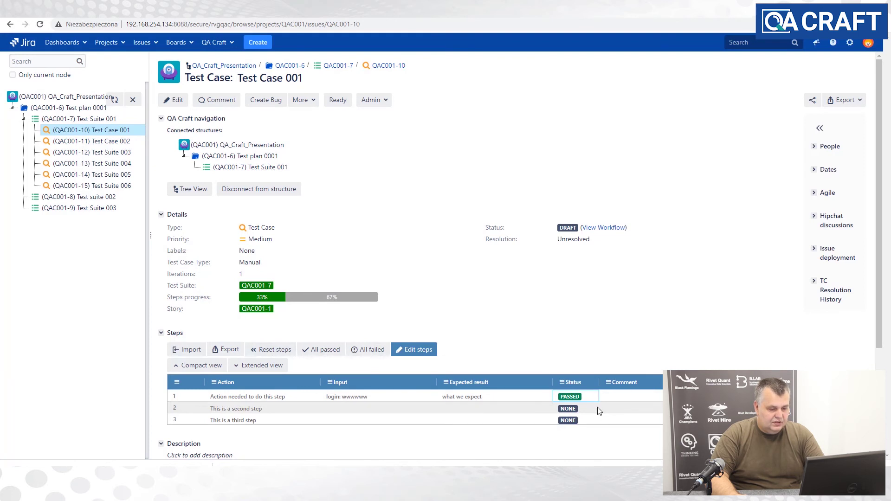
mouse_move(576, 400)
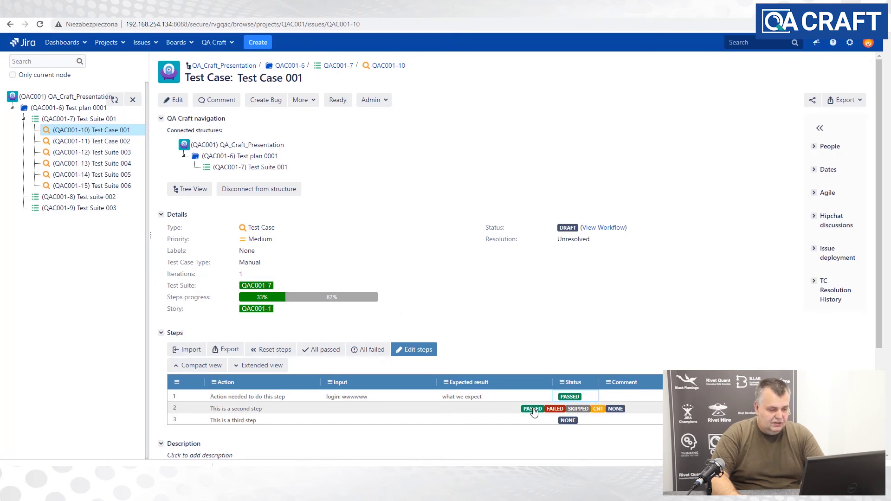
left_click(534, 412)
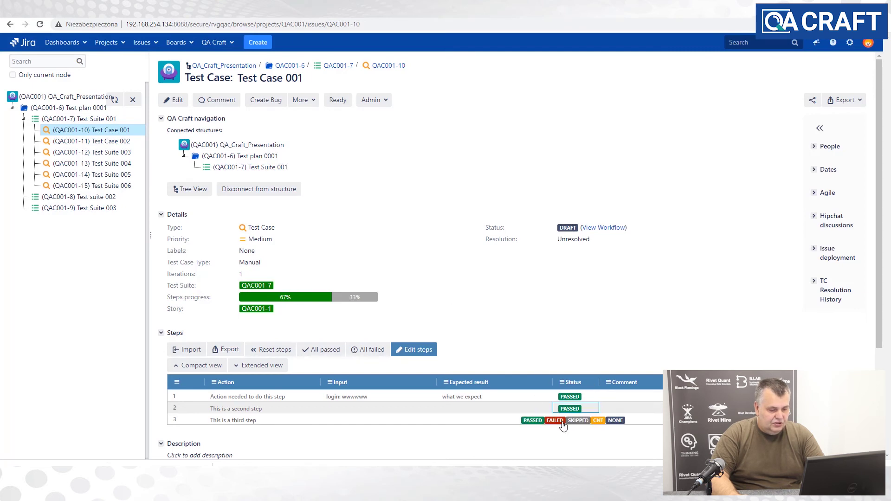
mouse_move(563, 424)
left_click(532, 420)
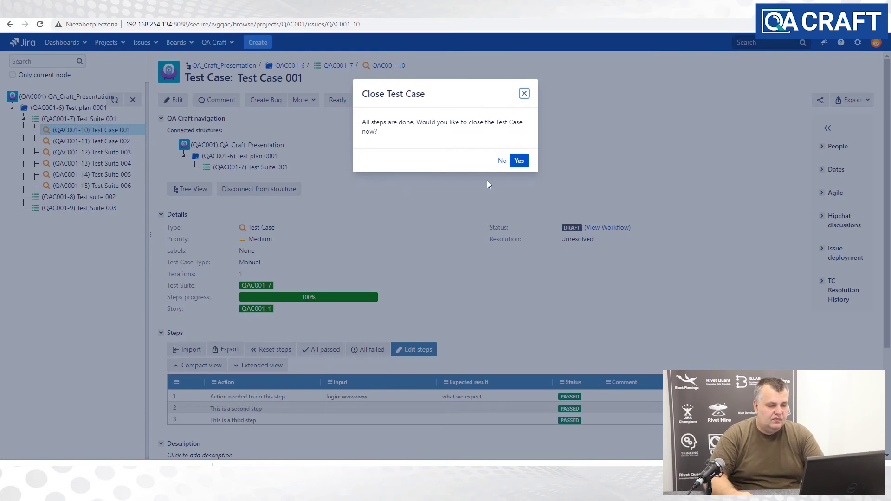
- Close Test Case 001 with test result 'ok' and resolution Passed
left_click(518, 162)
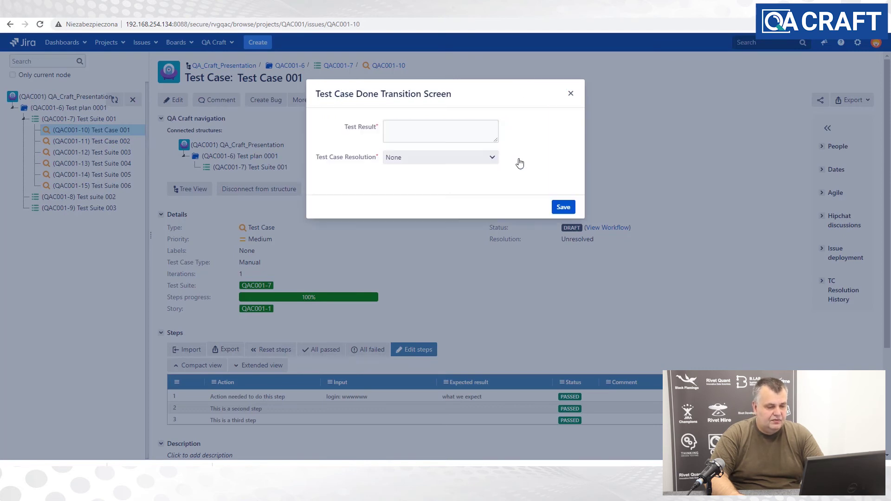
left_click(406, 132)
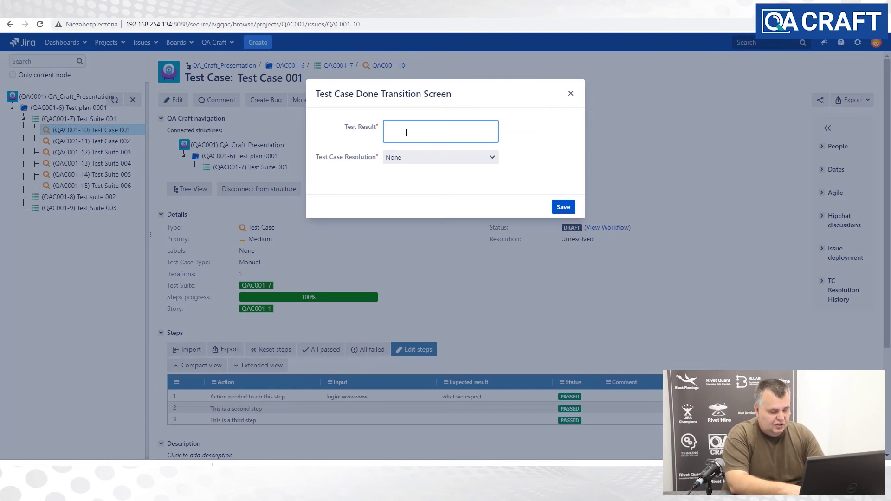
type("ok")
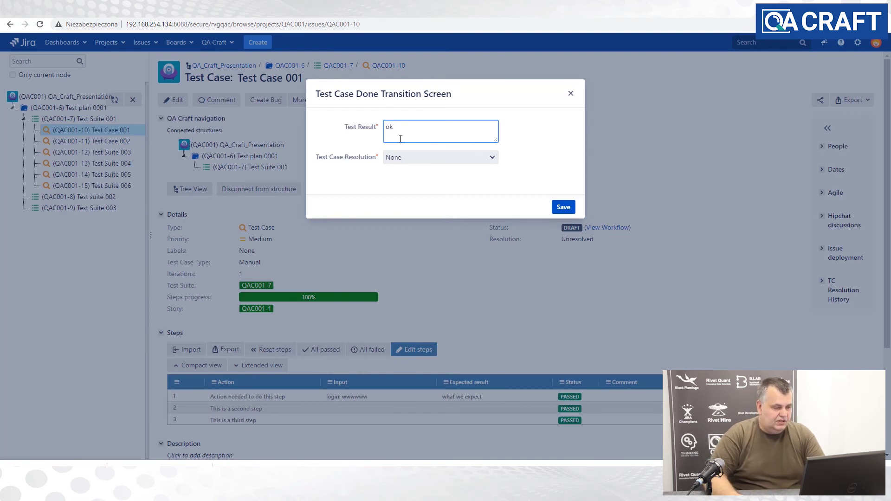
left_click(400, 157)
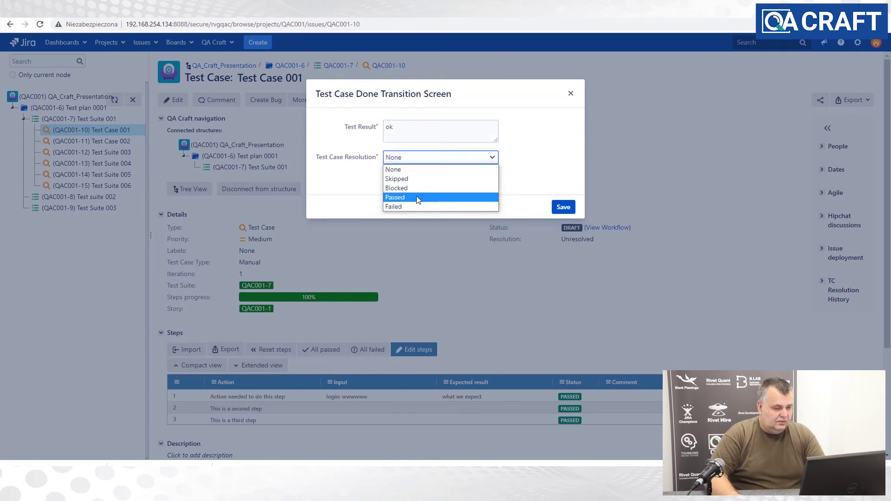
left_click(408, 200)
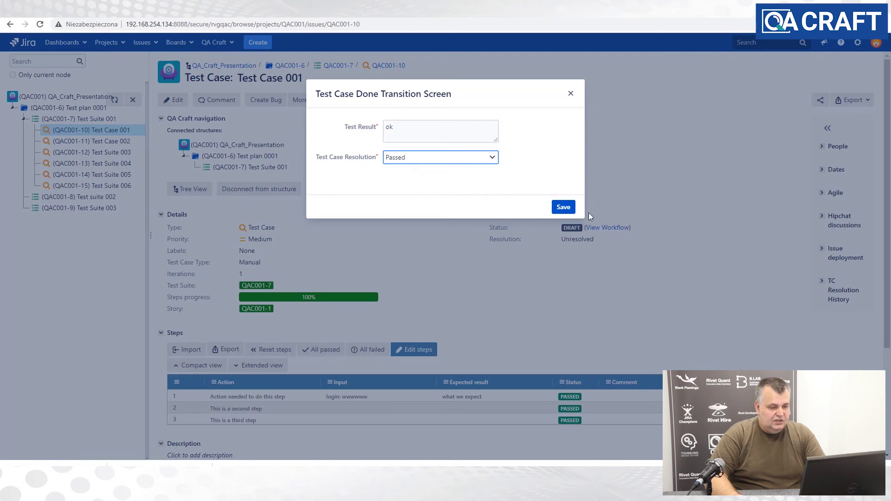
left_click(563, 207)
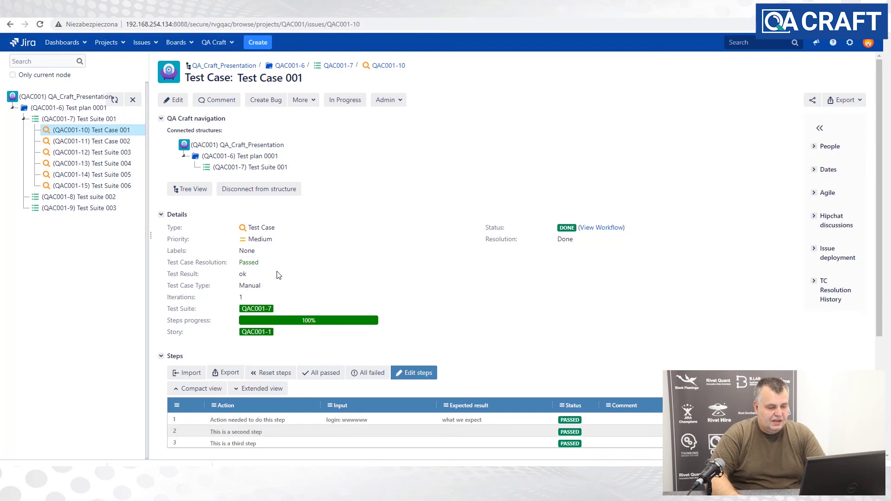
- Review the Test Suite 001 and Test plan 0001 metrics, then return to Test Suite 001
left_click(222, 168)
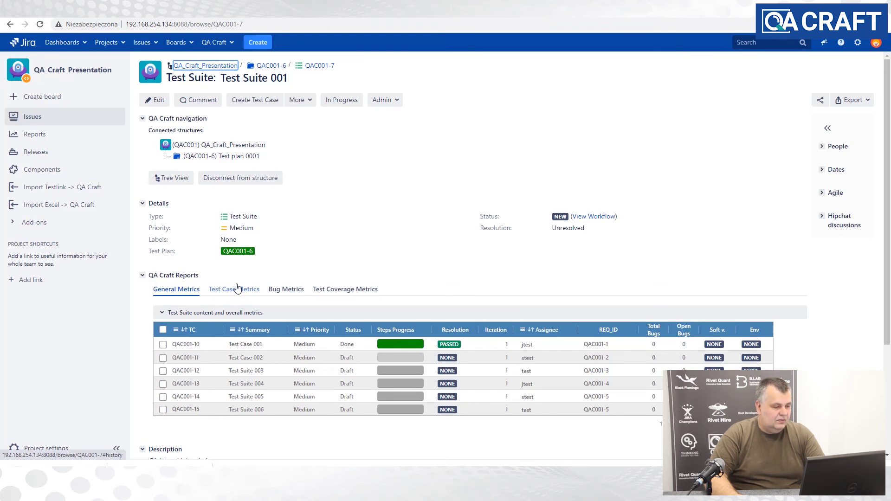
left_click(216, 157)
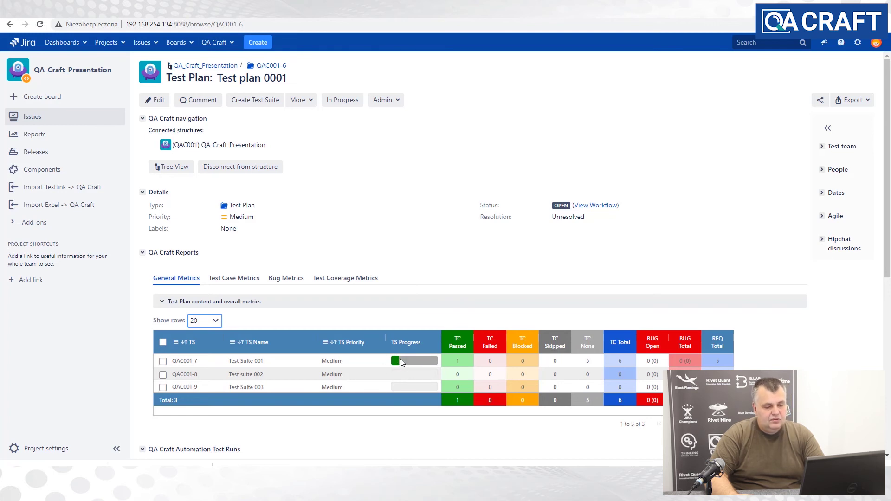
left_click(182, 361)
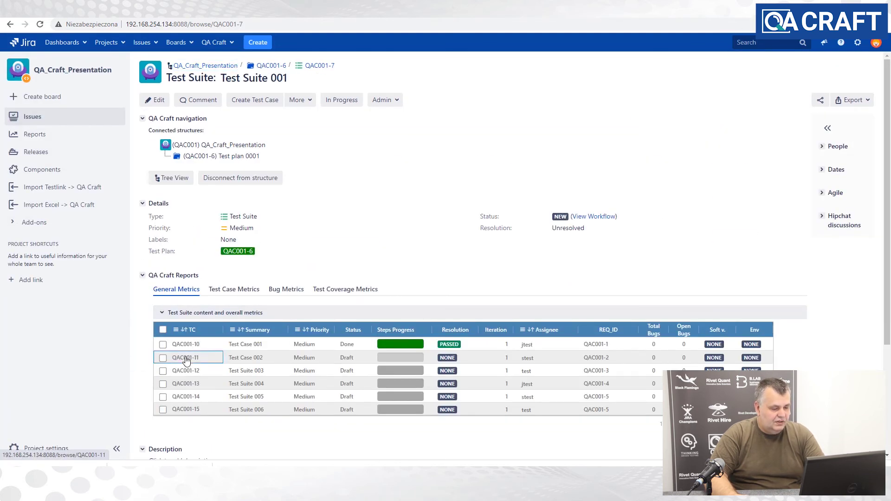
- Open Test Case 002 and mark steps 1 and 2 PASSED and step 3 FAILED
left_click(186, 359)
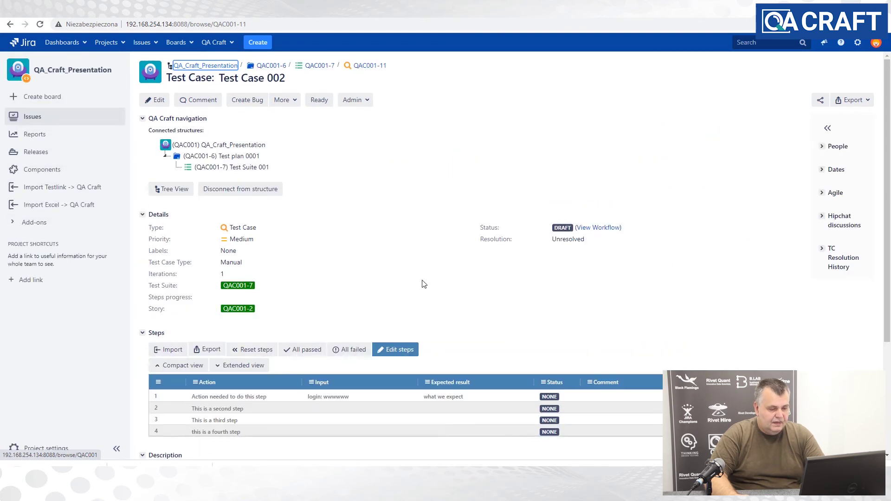
scroll(462, 297, "down", 1)
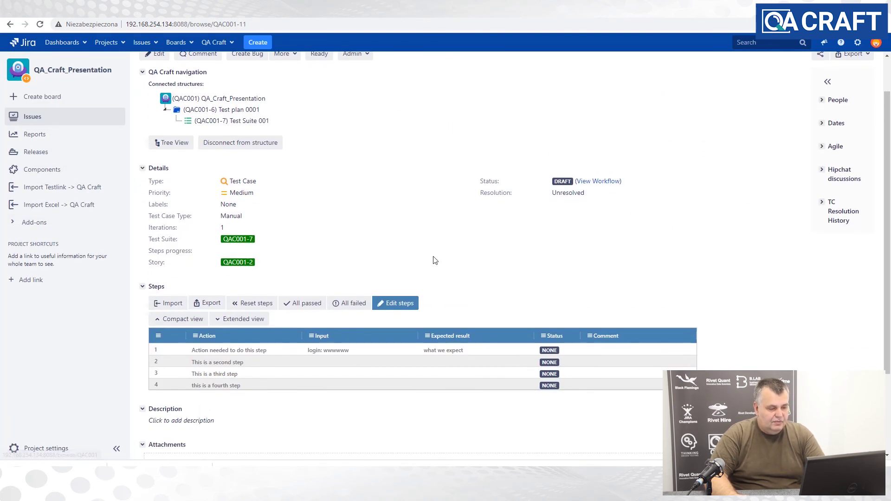
scroll(433, 260, "up", 1)
left_click(521, 394)
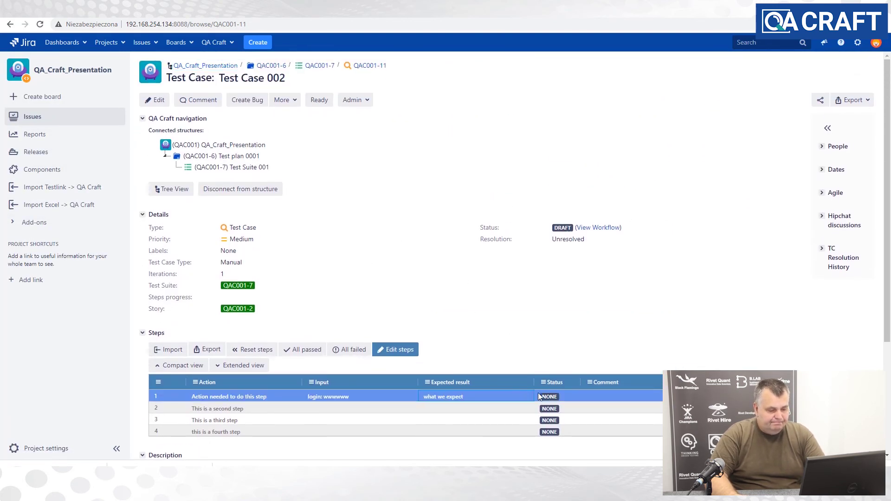
left_click(539, 397)
left_click(514, 399)
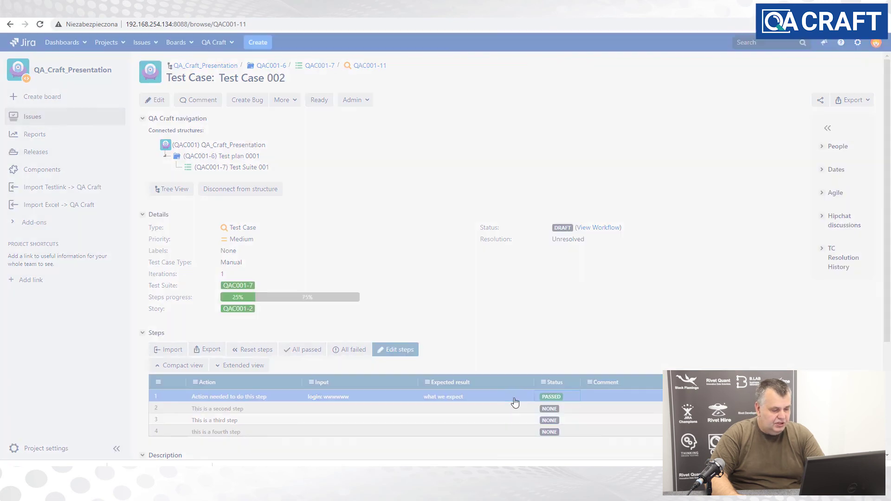
left_click(549, 409)
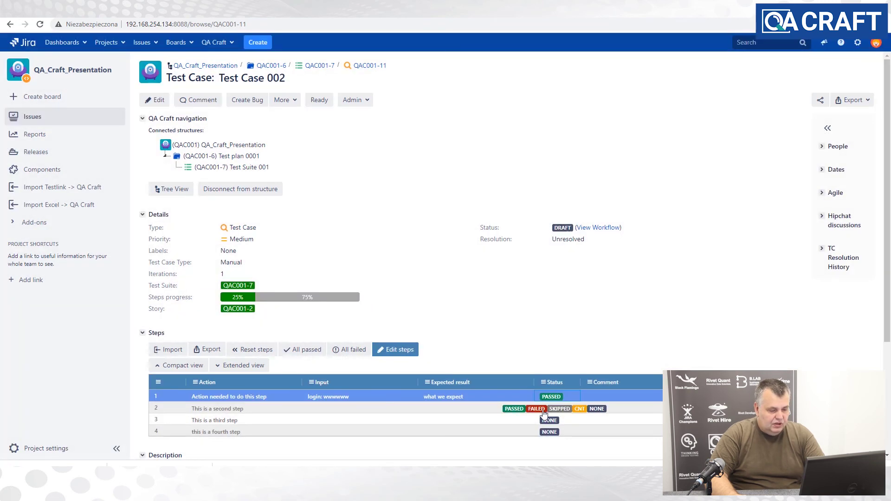
left_click(515, 410)
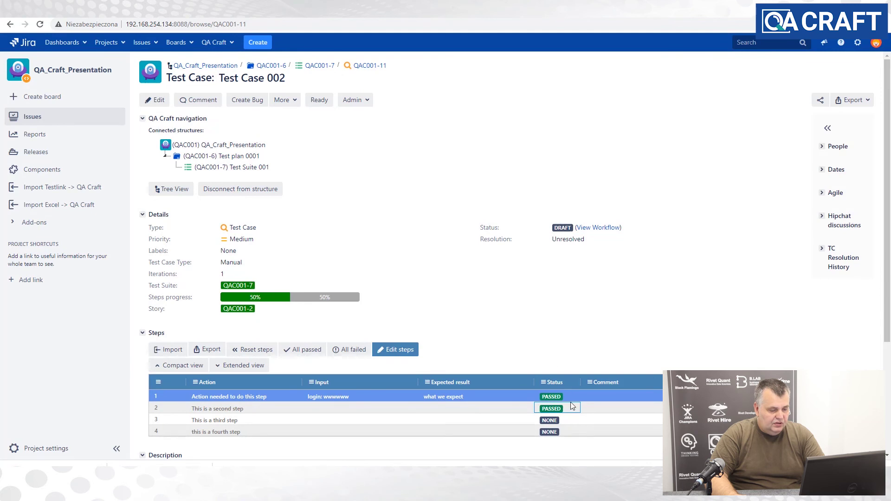
left_click(570, 421)
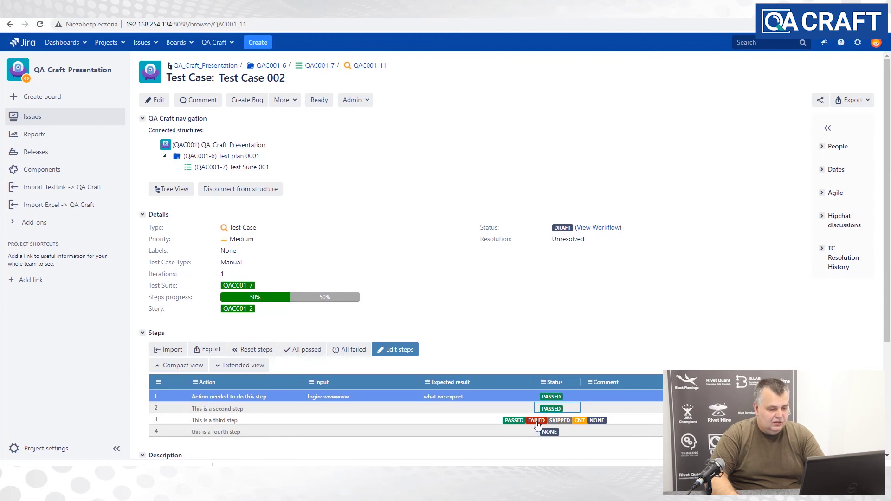
left_click(536, 422)
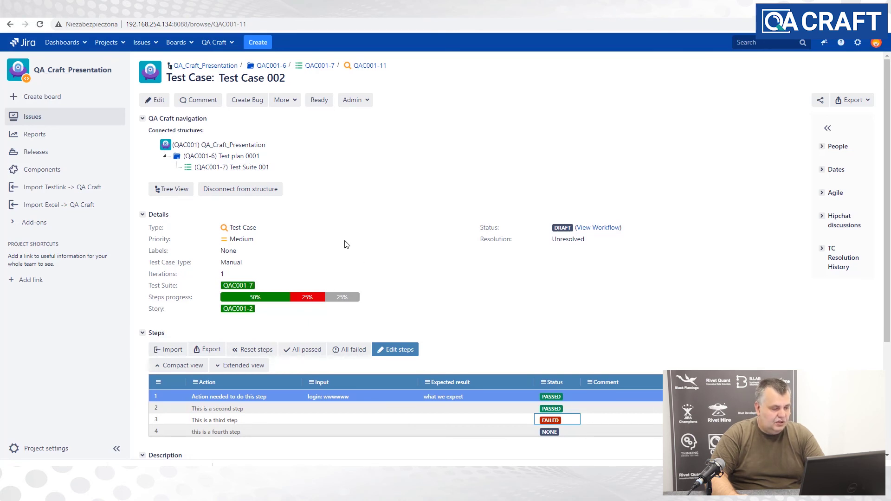
- Create a High-priority bug 'Bug - something wrong' for Test Case 002
left_click(248, 103)
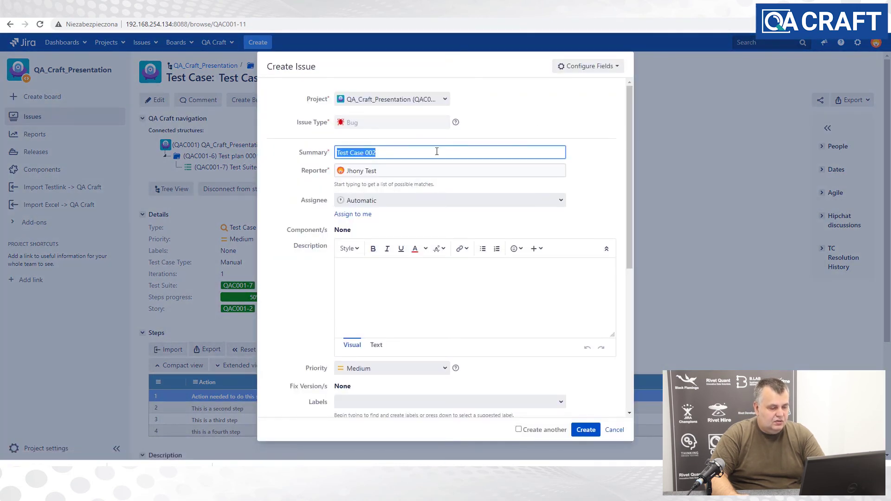
type("B")
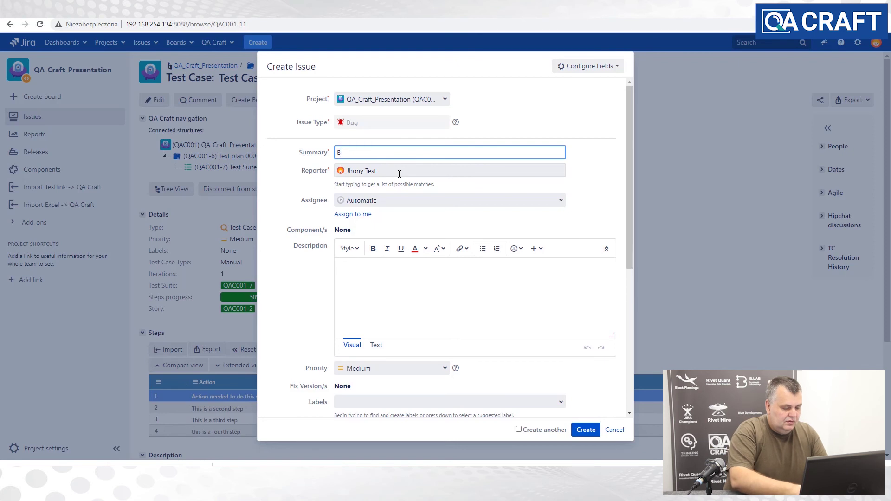
type("ug - ")
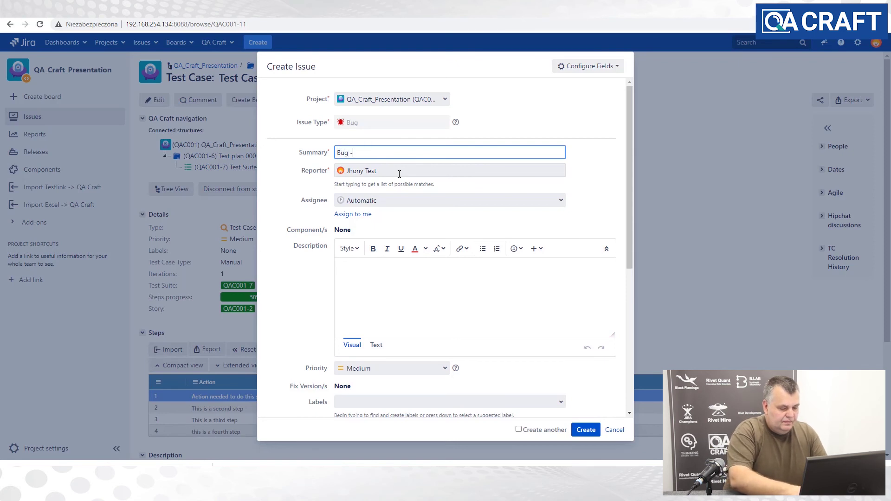
type("somet")
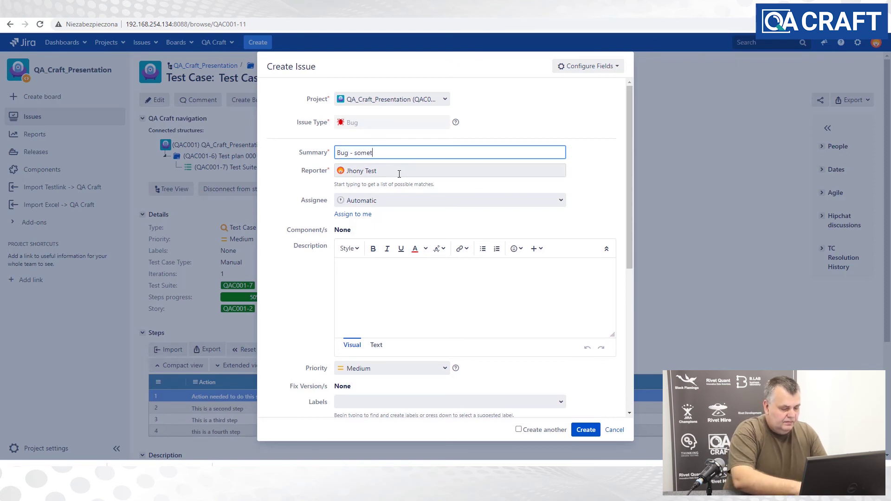
type("hing")
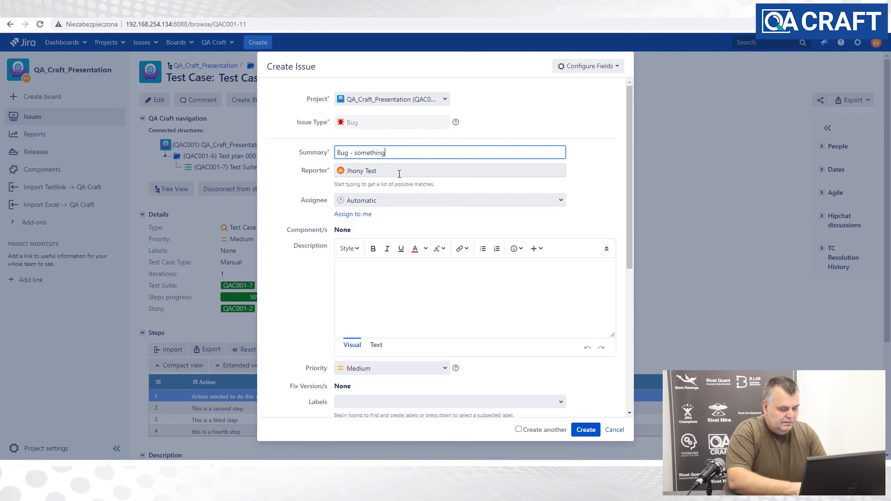
type(" wr")
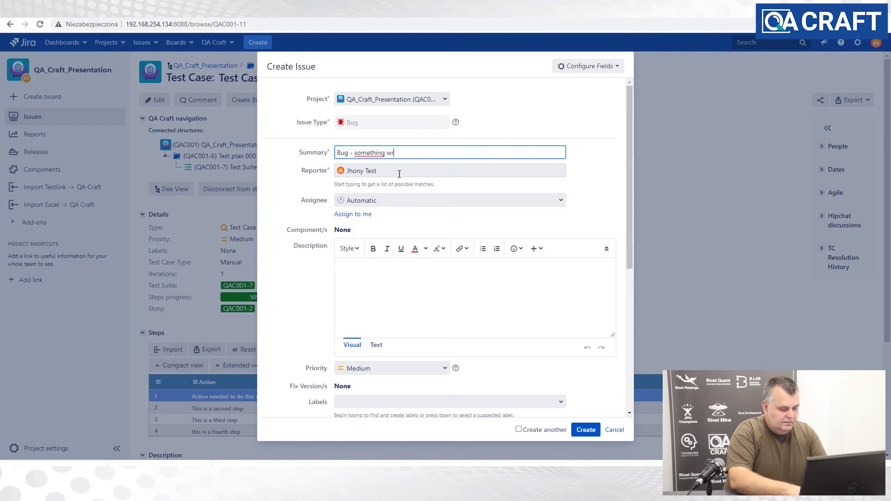
type("o")
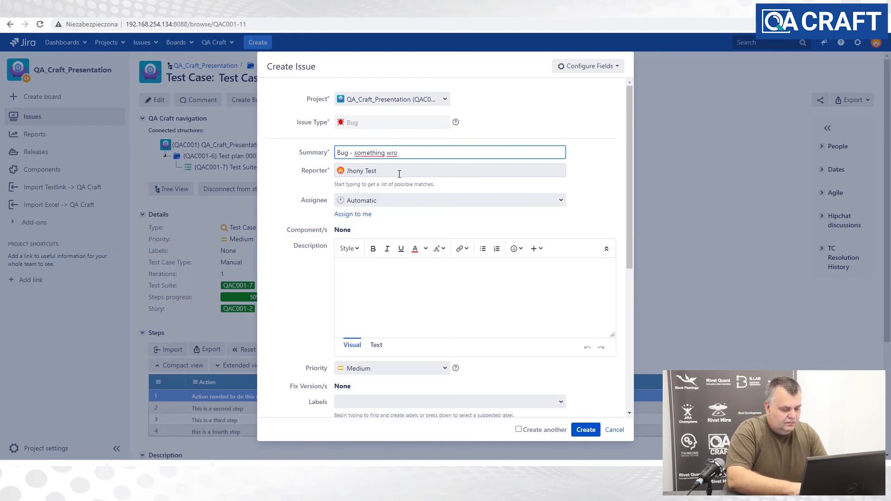
type("ng")
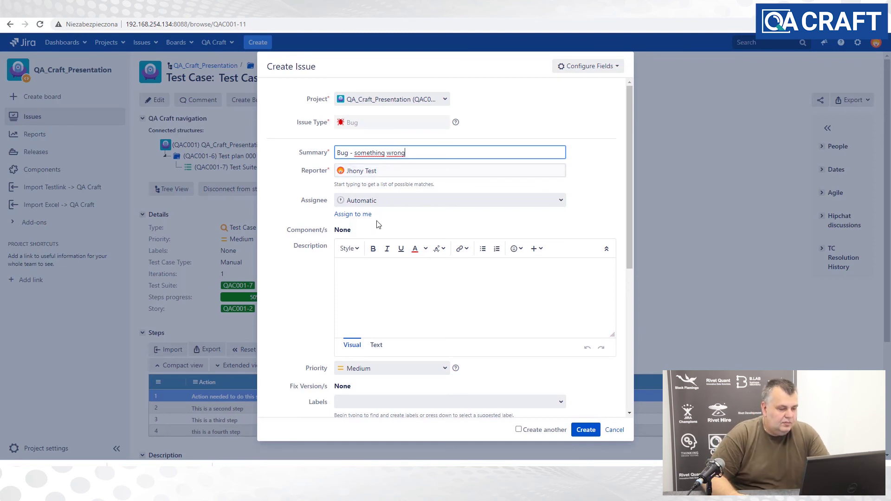
left_click(447, 369)
left_click(384, 396)
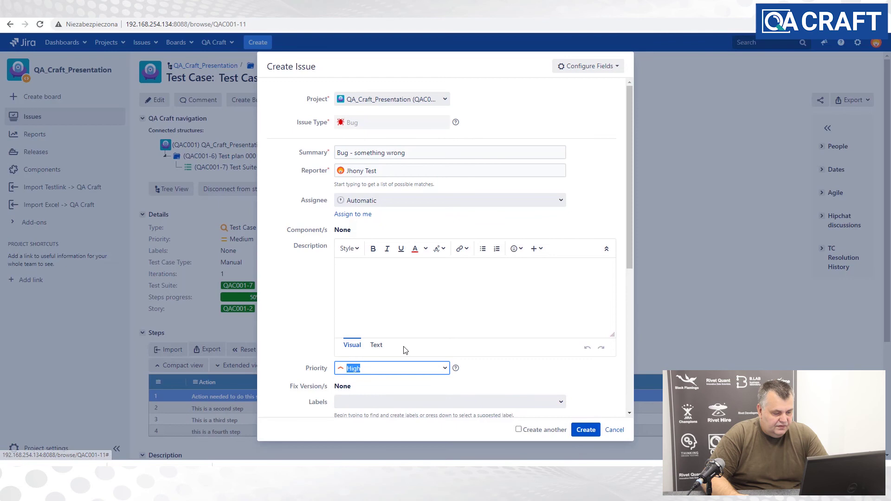
left_click(587, 430)
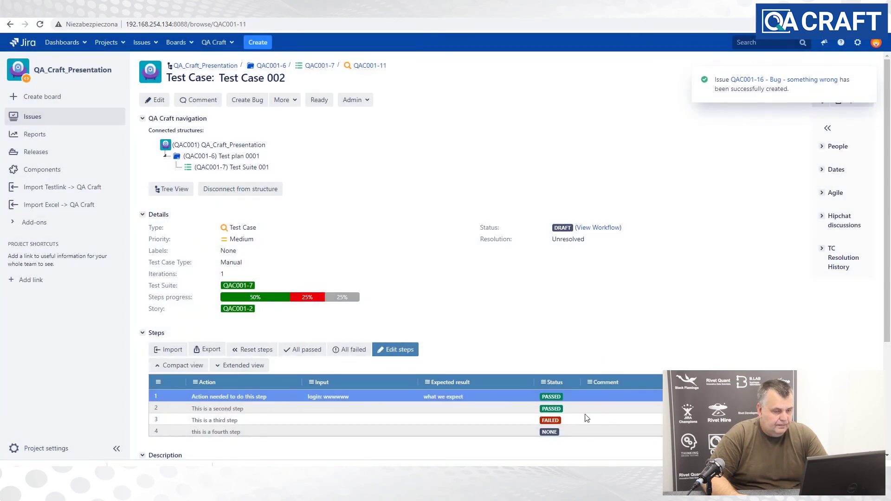
- View the new bug QAC001-16, then check it among Test Case 002's linked bugs
left_click(763, 80)
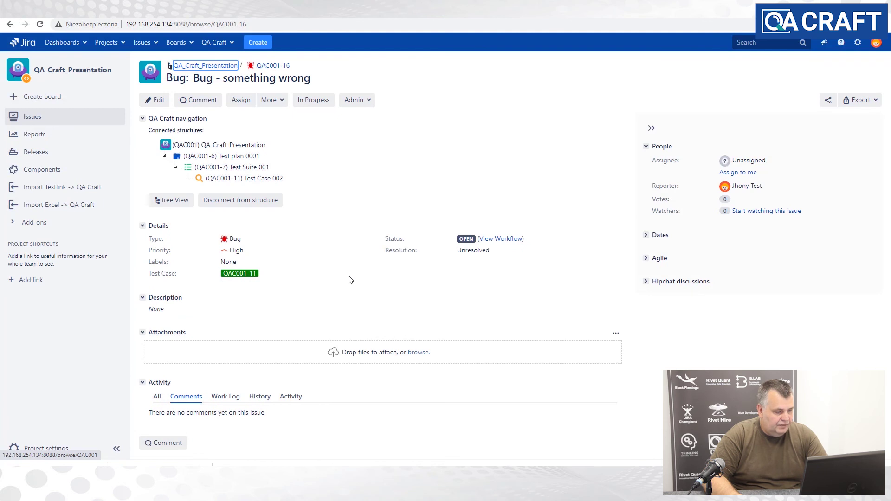
left_click(230, 179)
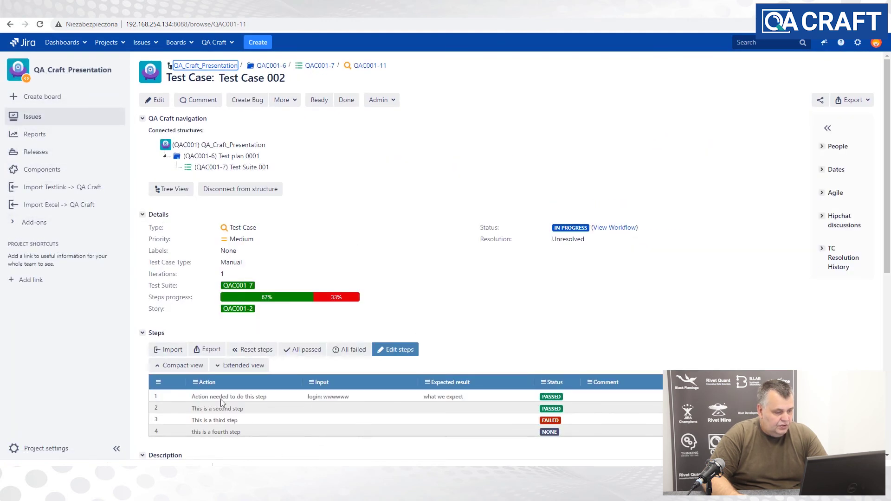
scroll(299, 327, "down", 5)
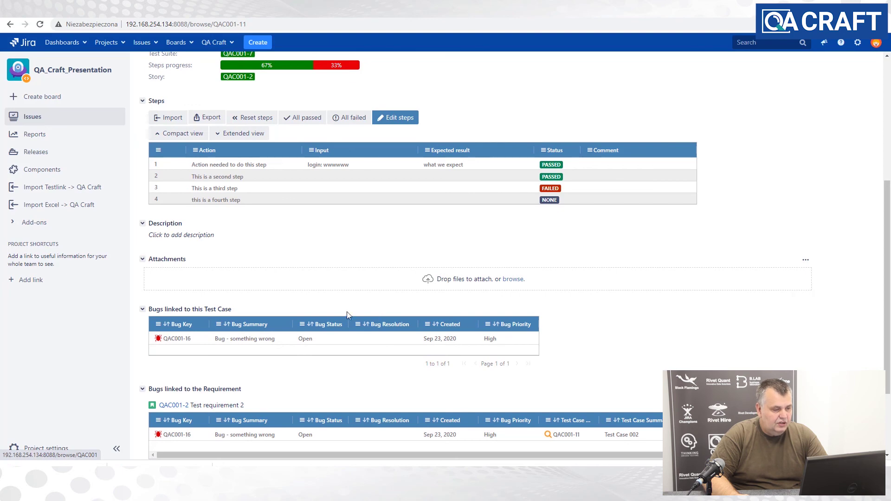
scroll(313, 310, "up", 5)
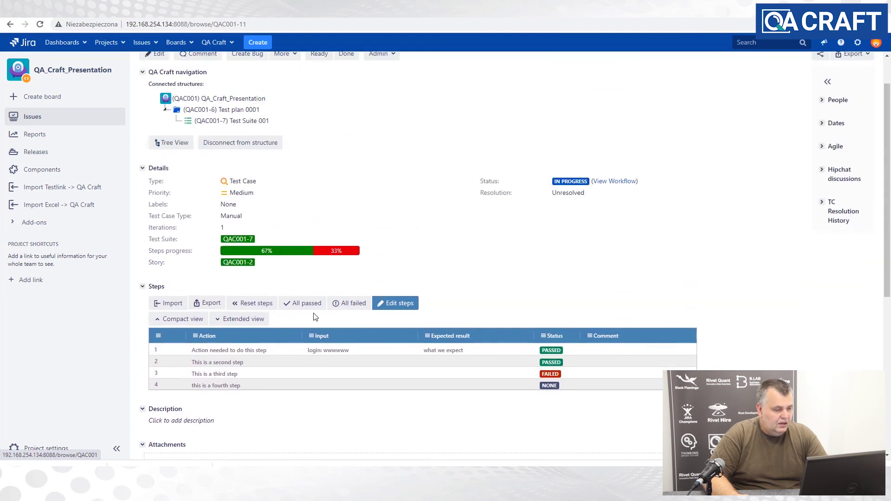
scroll(344, 354, "down", 4)
left_click(170, 385)
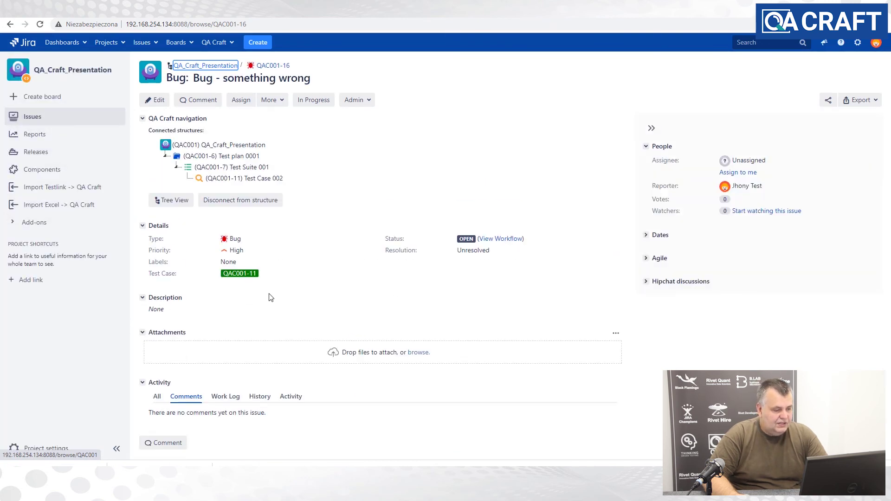
left_click(239, 275)
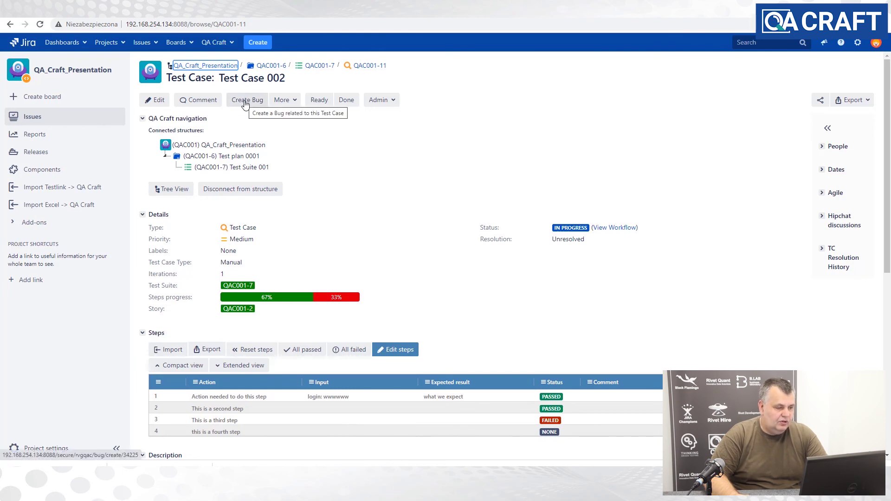
- Complete Test Case 002 with test result 'something was wrong' and resolution Failed
left_click(346, 100)
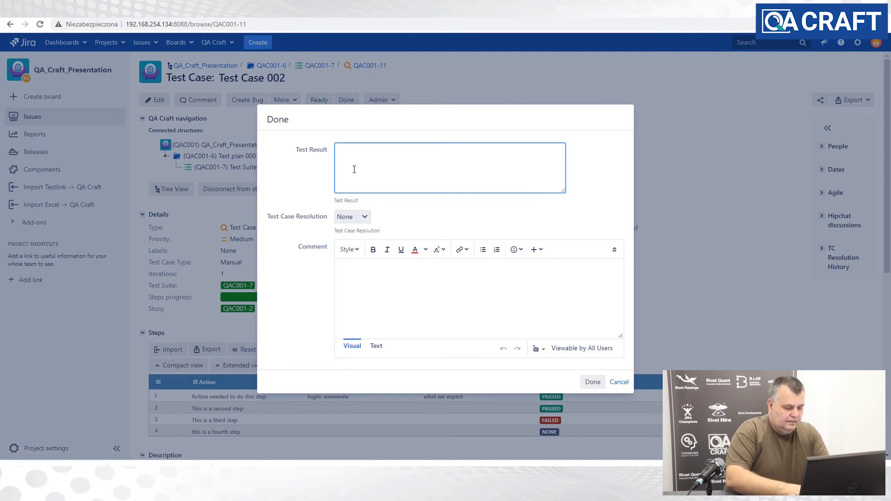
type("so")
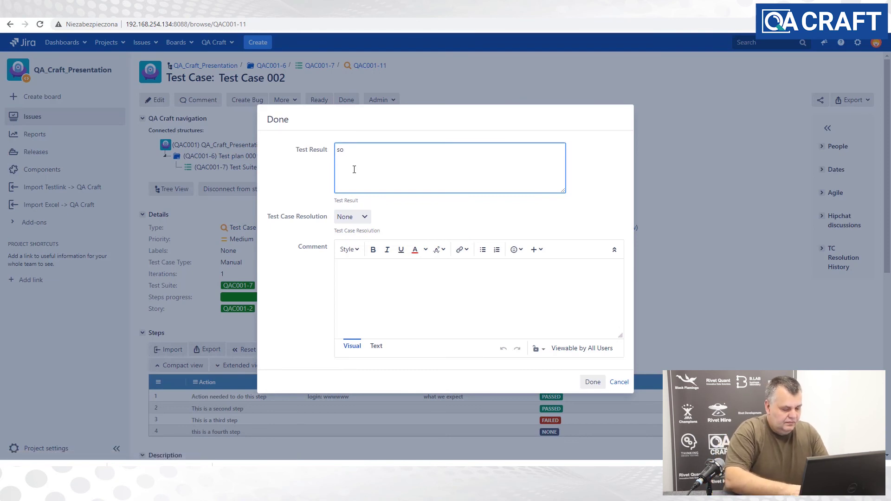
type("methi")
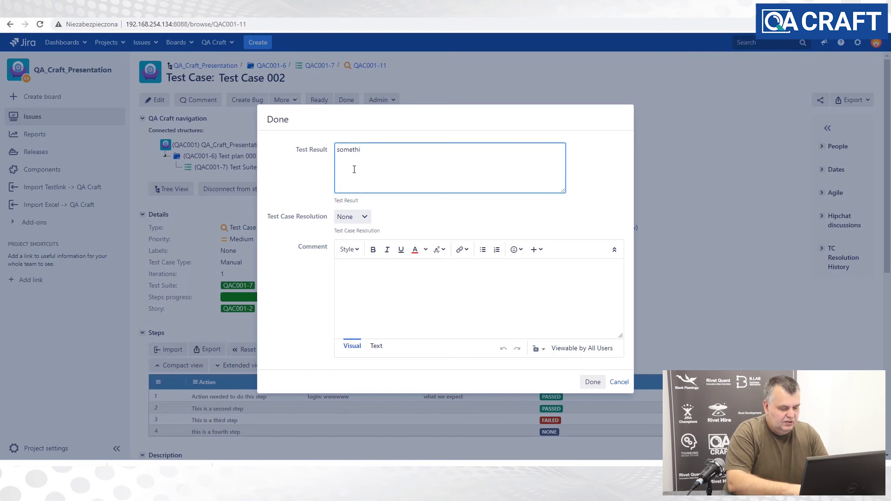
type("ng")
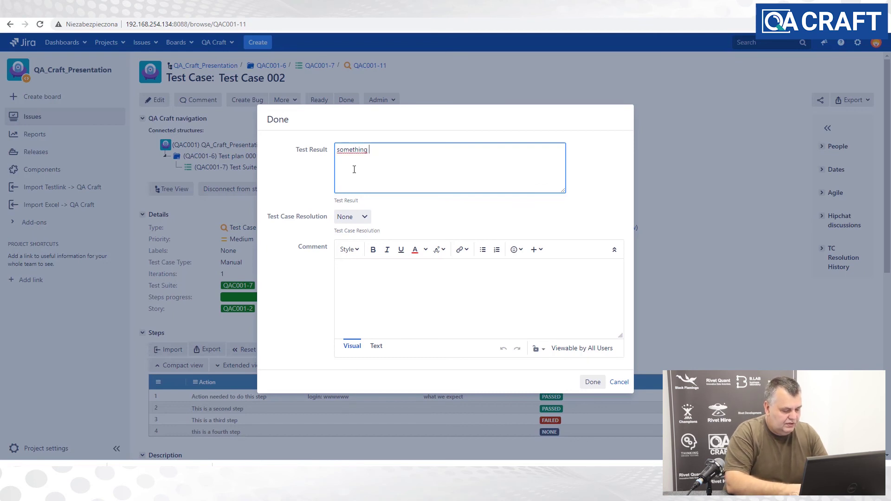
type(" was wrong")
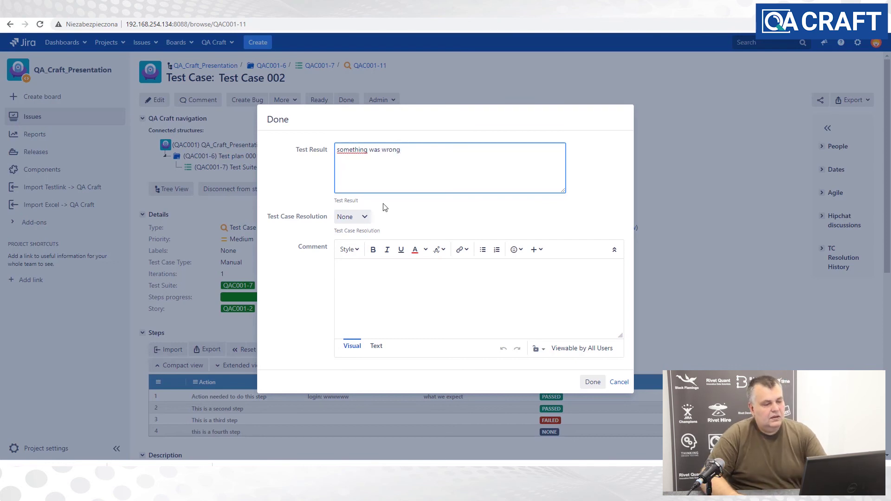
left_click(363, 217)
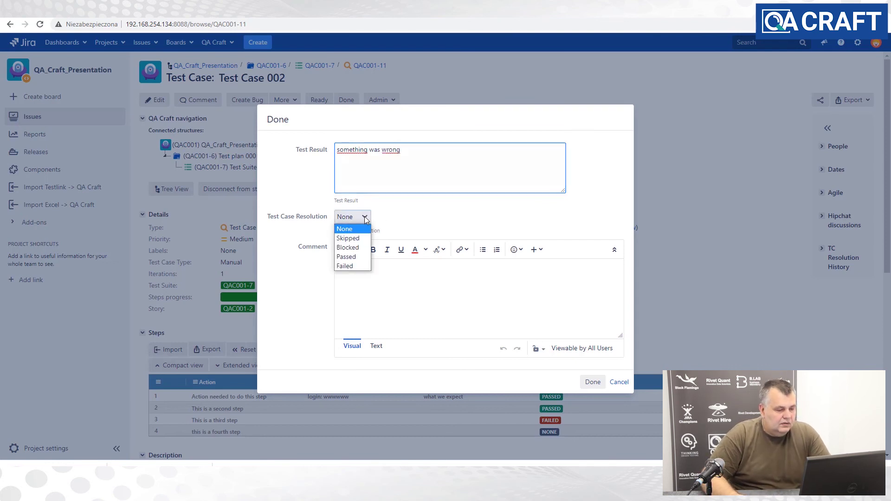
left_click(361, 267)
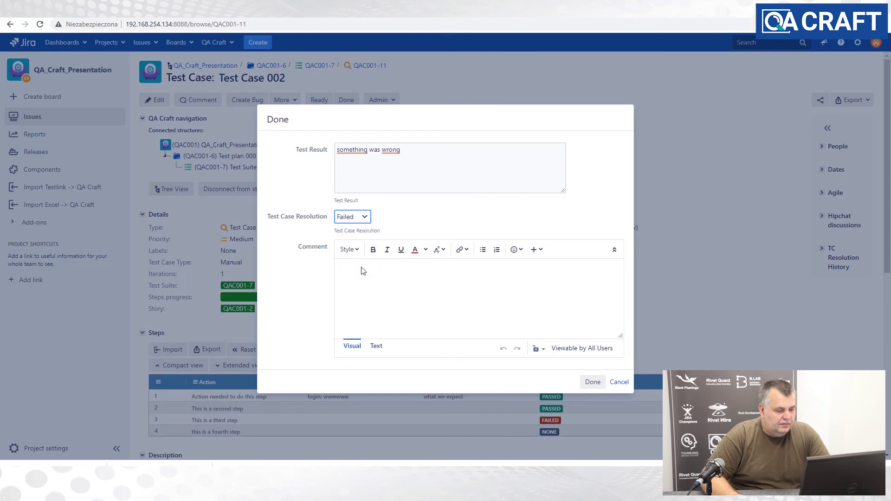
left_click(592, 382)
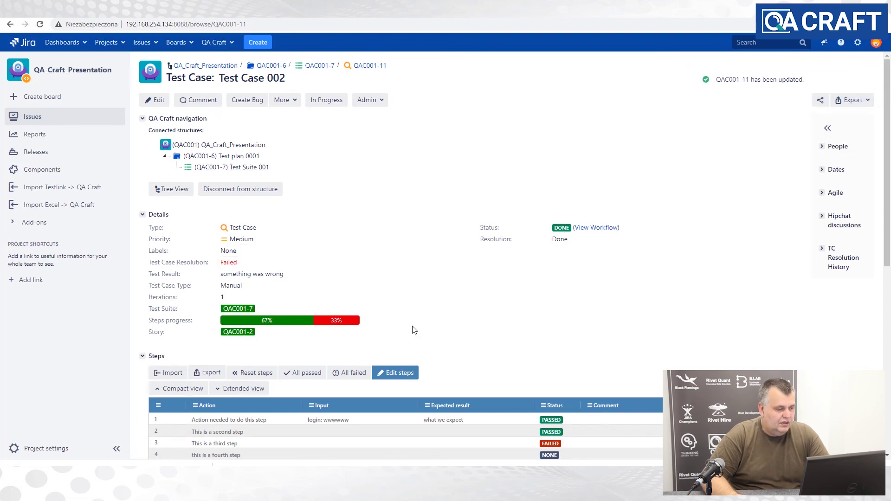
- Go through Test plan 0001 back to Test Suite 001 and open QAC001-12 'Test Suite 003'
left_click(246, 168)
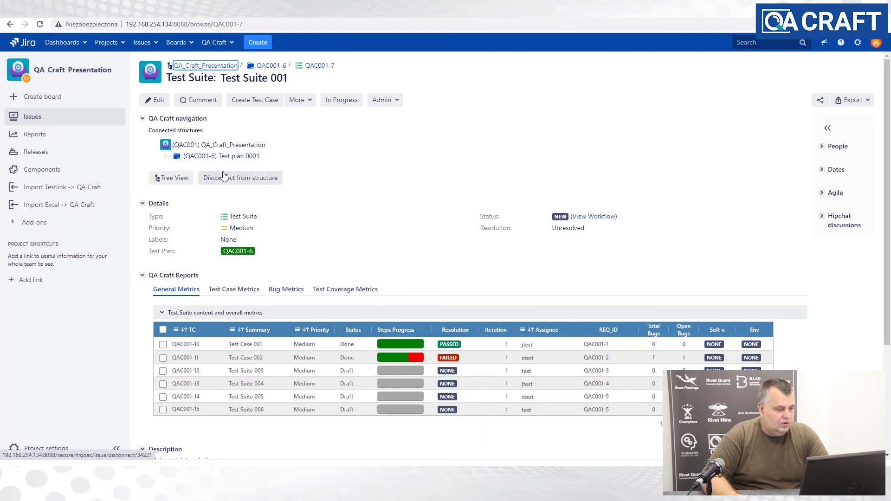
left_click(220, 157)
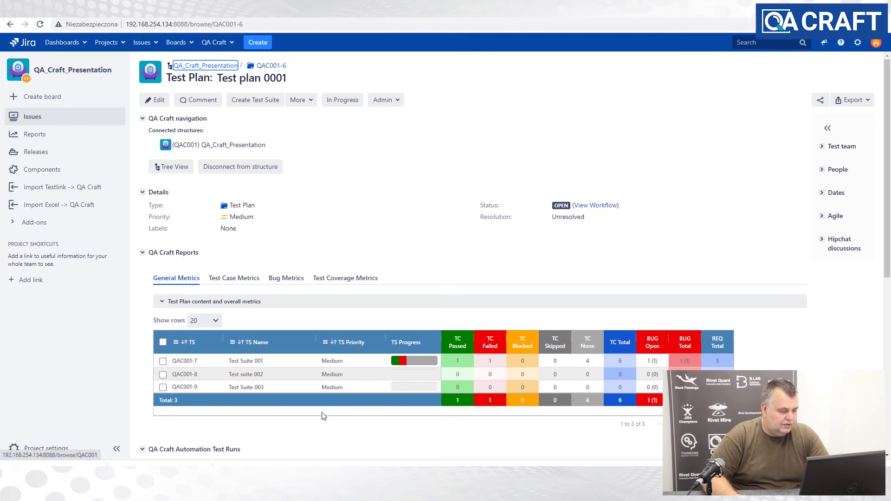
left_click(183, 361)
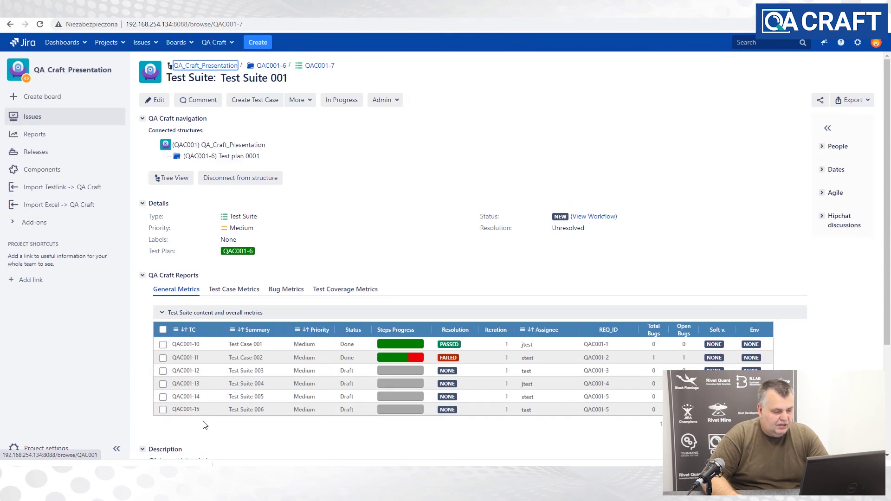
left_click(185, 370)
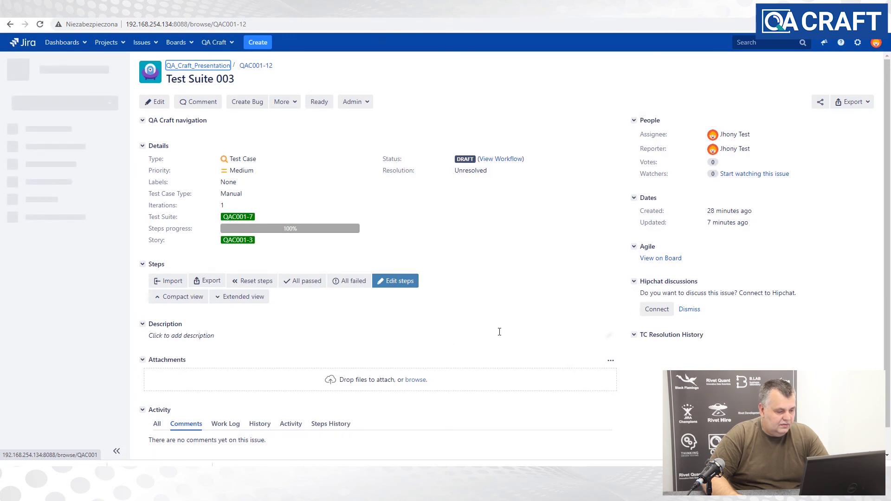
- Mark every step of QAC001-12 as passed with All passed
scroll(549, 307, "down", 1)
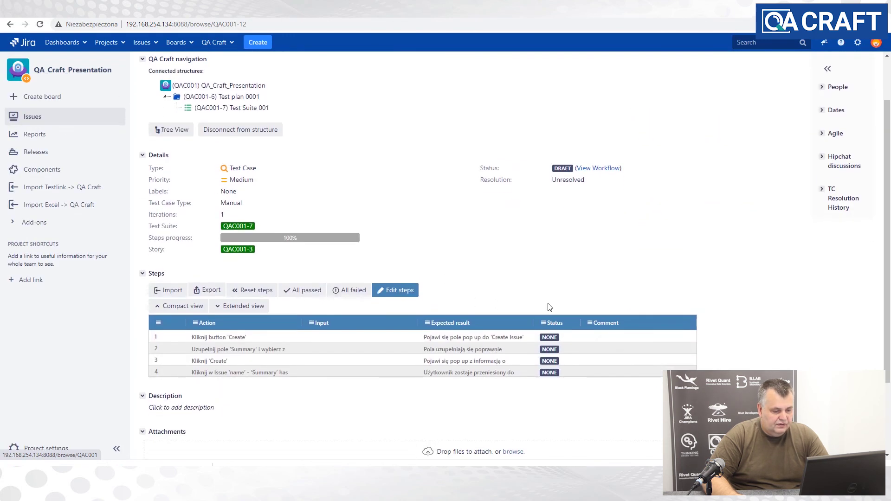
scroll(549, 307, "down", 1)
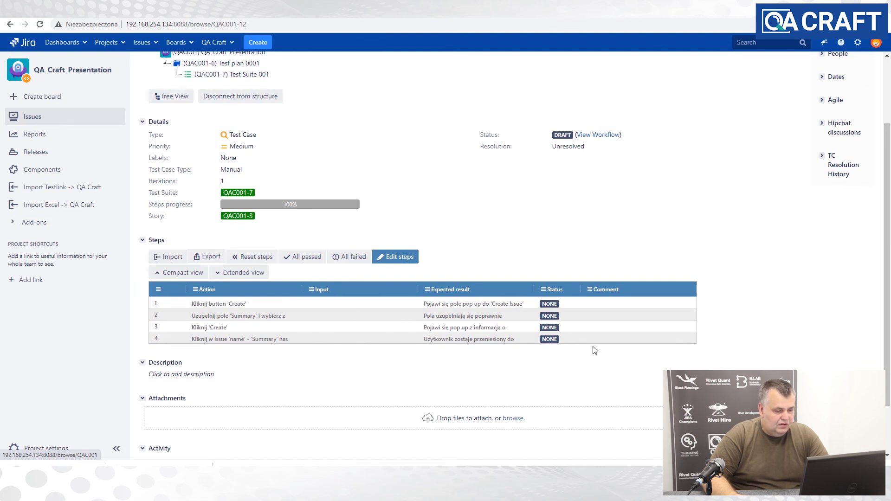
scroll(596, 349, "up", 3)
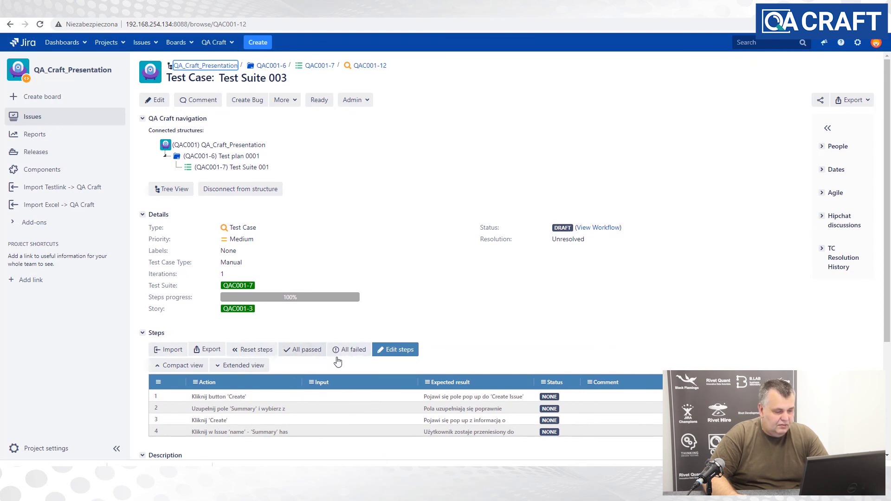
left_click(303, 350)
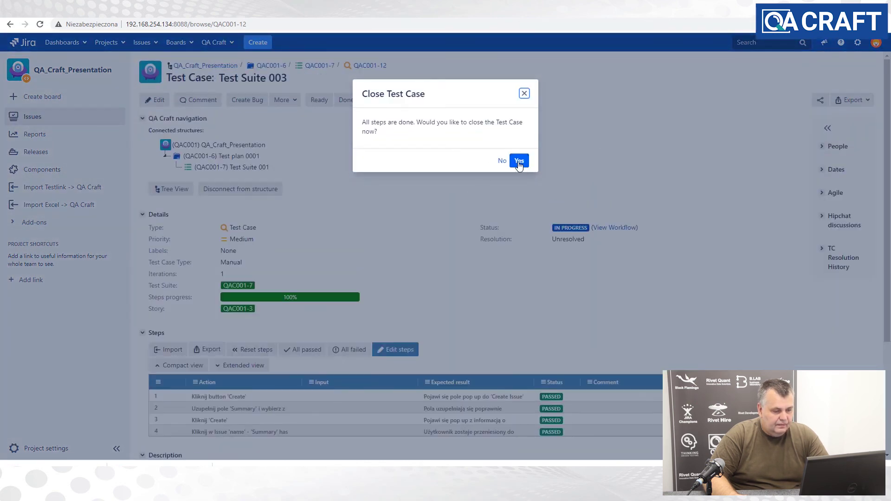
- Close QAC001-12 with test result 'ok' and resolution Passed
left_click(519, 163)
left_click(406, 129)
type("ok")
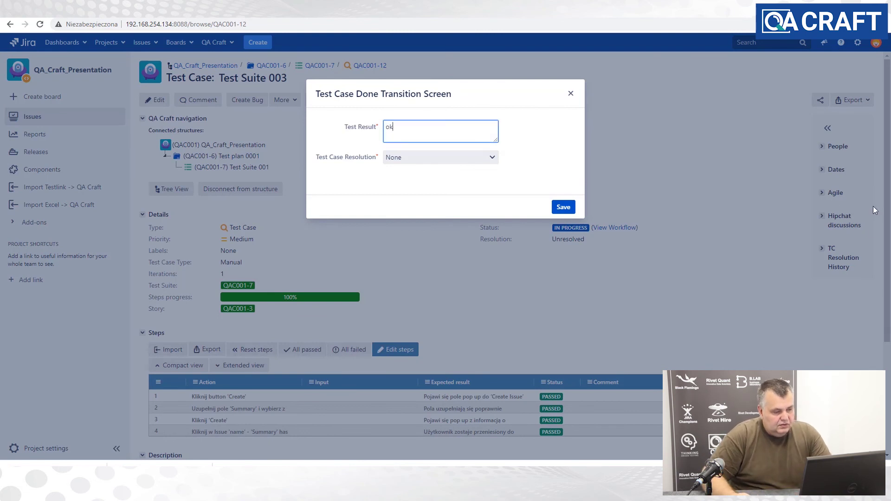
left_click(486, 157)
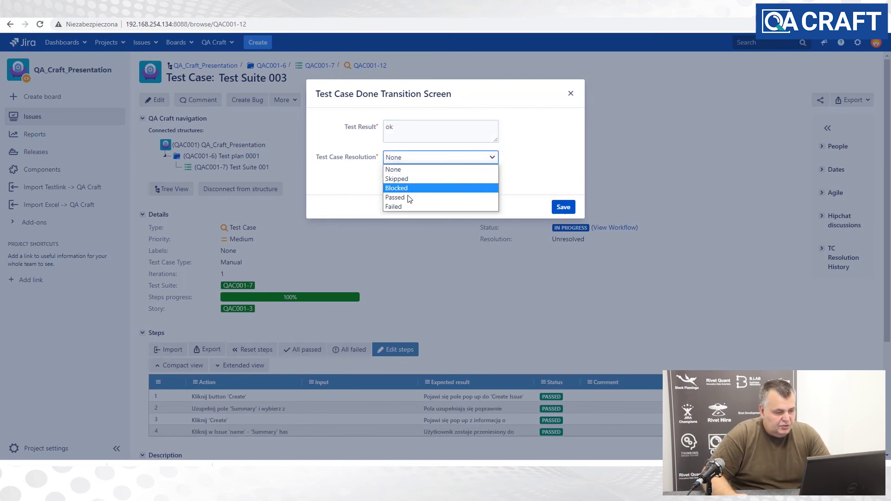
left_click(404, 189)
left_click(562, 208)
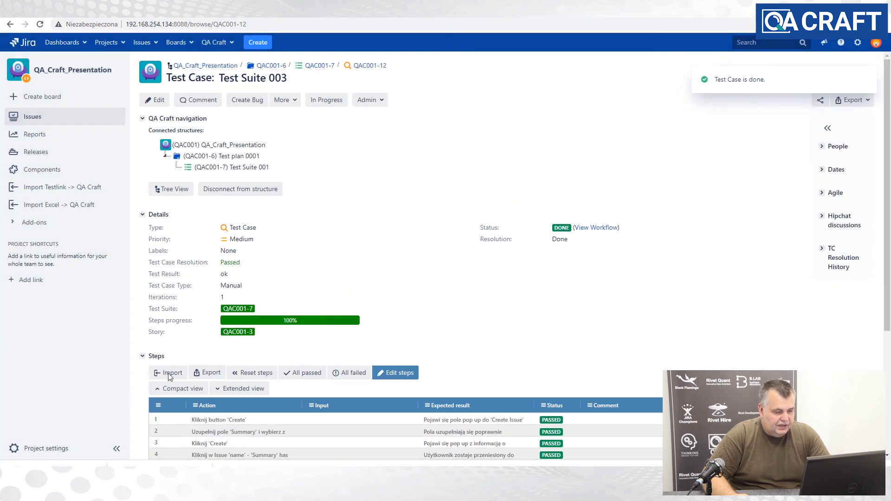
- Return to the Test Suite 001 page from the navigation tree
scroll(572, 268, "down", 3)
scroll(572, 268, "up", 3)
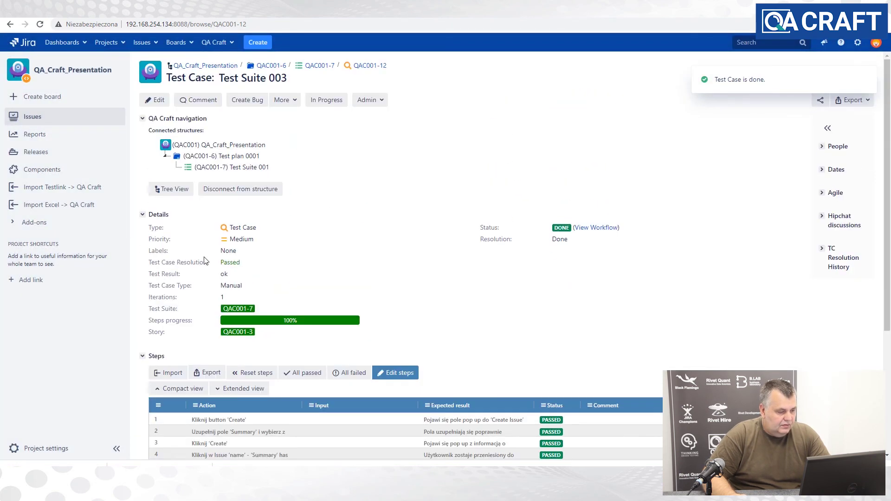
left_click(210, 167)
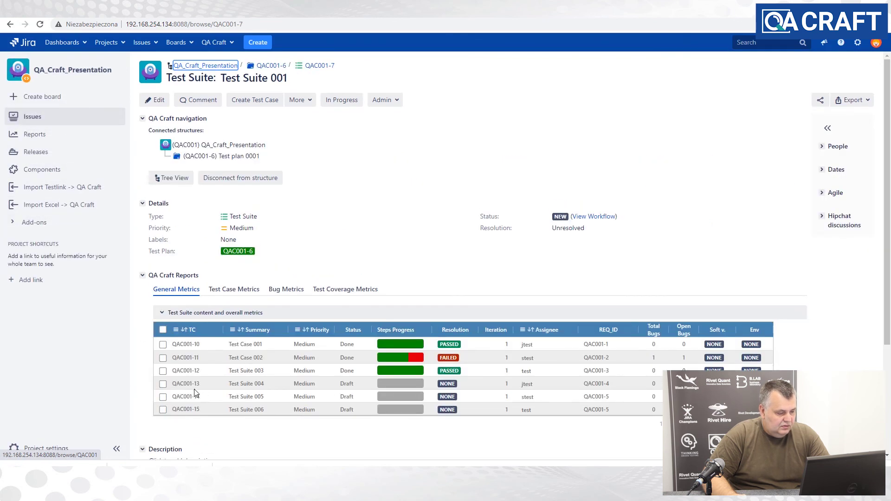
- Open QAC001-13 'Test Suite 004' and mark all its steps failed
left_click(186, 384)
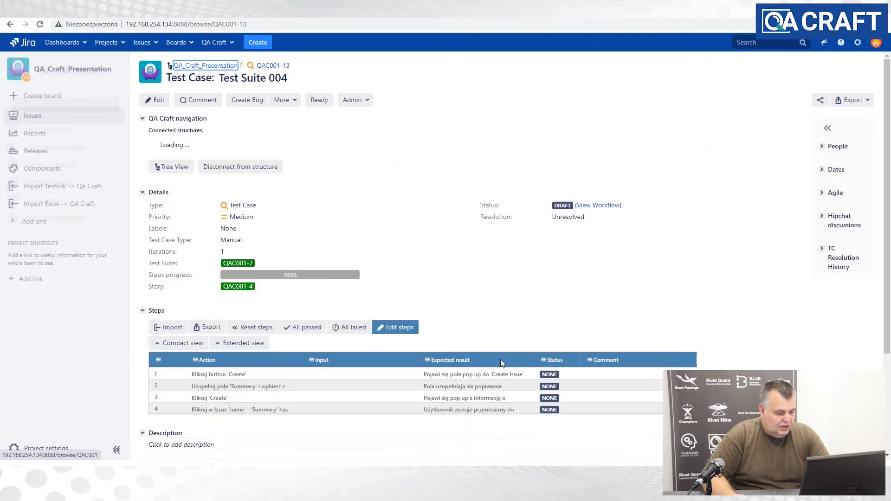
scroll(418, 284, "down", 2)
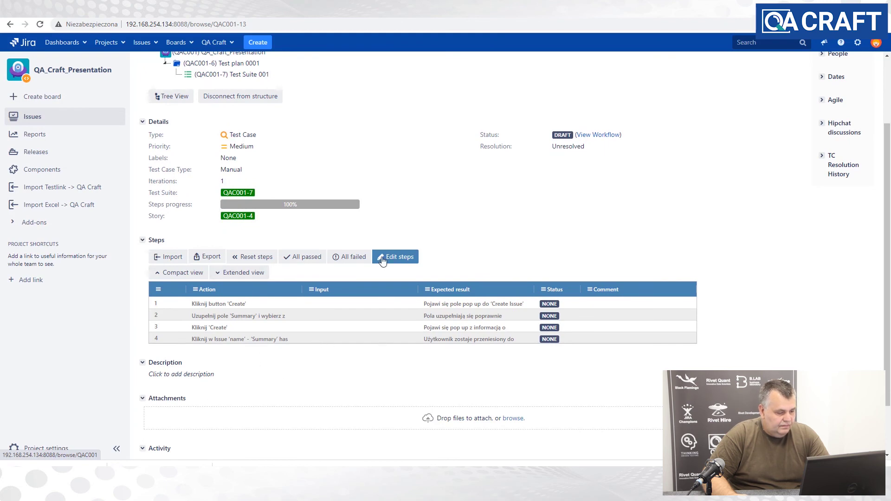
left_click(349, 258)
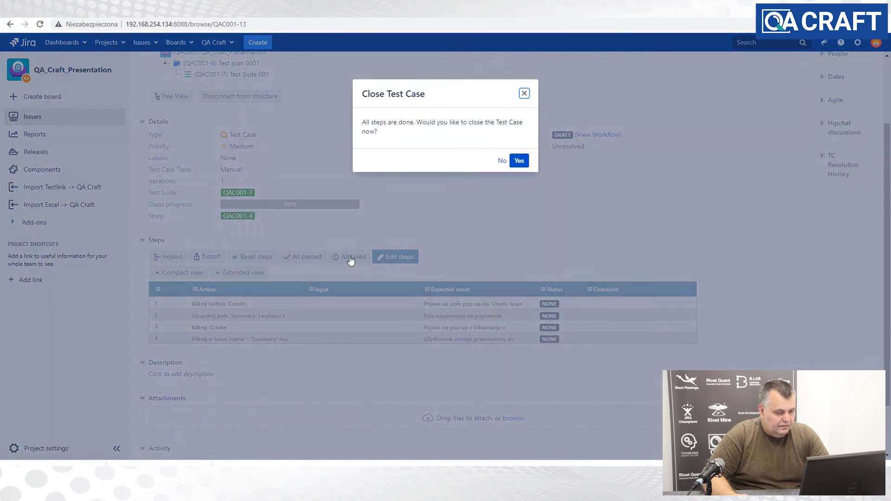
- Close QAC001-13 with test result 'nok' and resolution Failed, then return to Test Suite 001
left_click(519, 161)
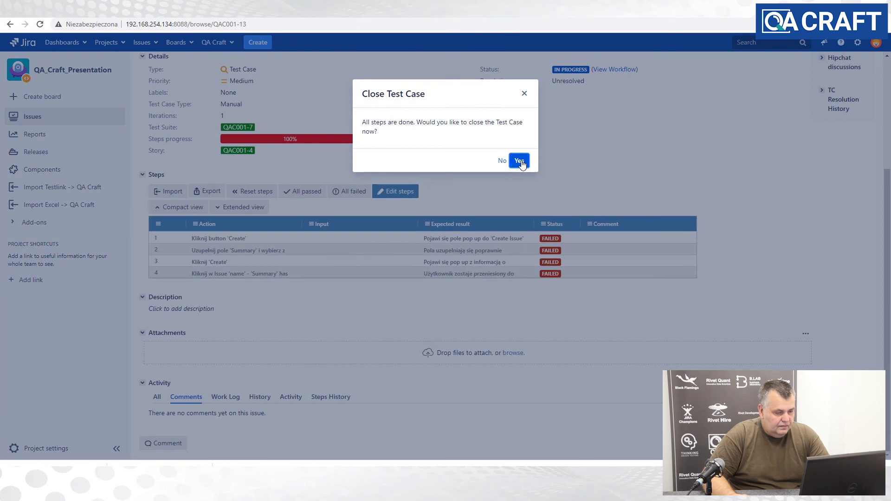
left_click(407, 134)
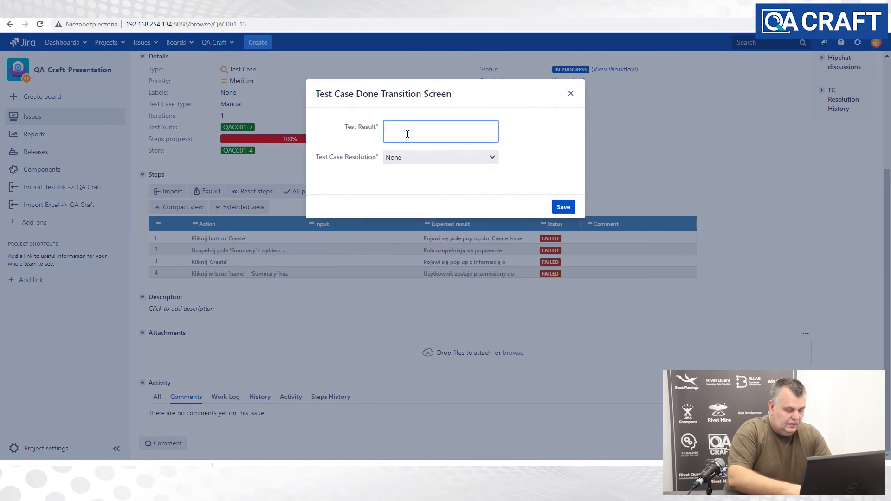
type("nok")
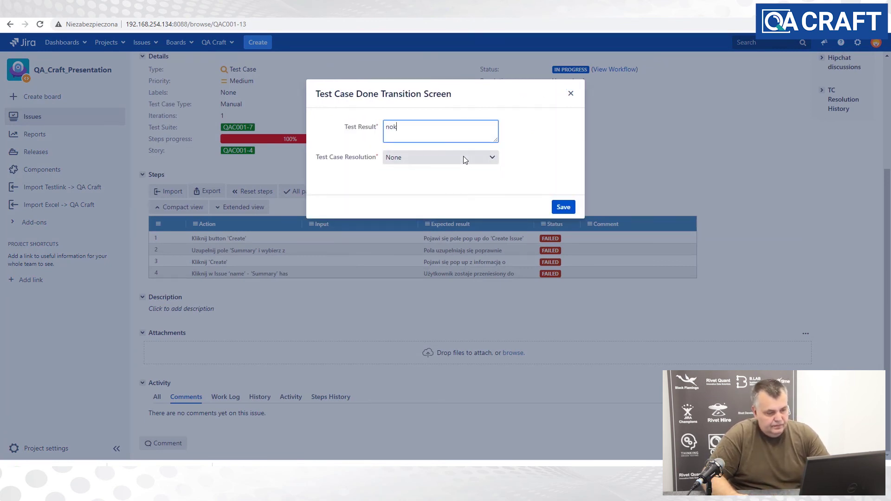
left_click(463, 156)
left_click(405, 205)
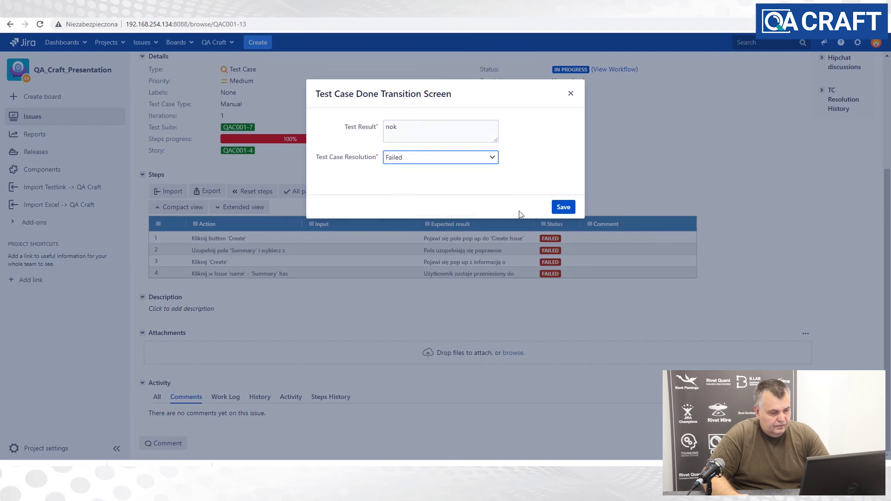
left_click(564, 208)
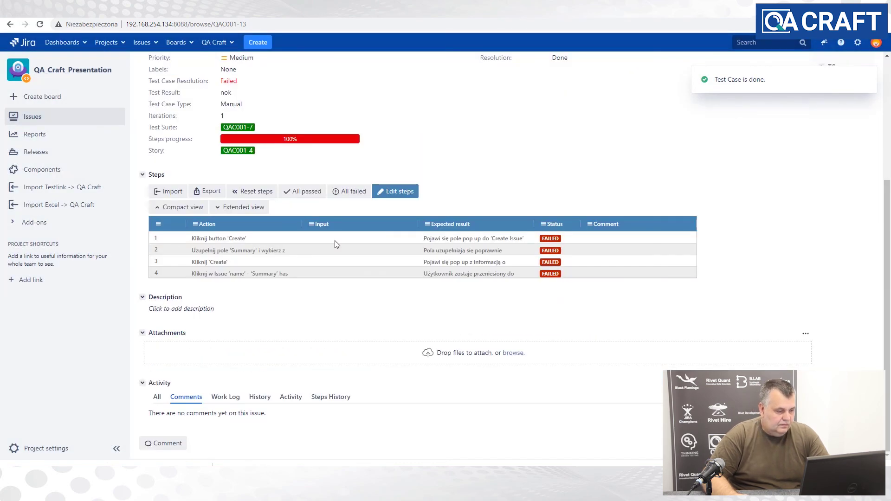
scroll(241, 290, "up", 4)
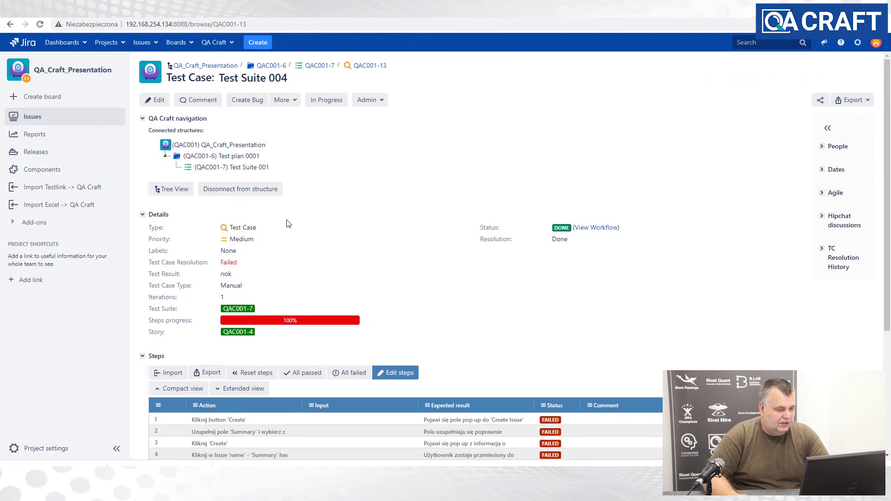
left_click(215, 170)
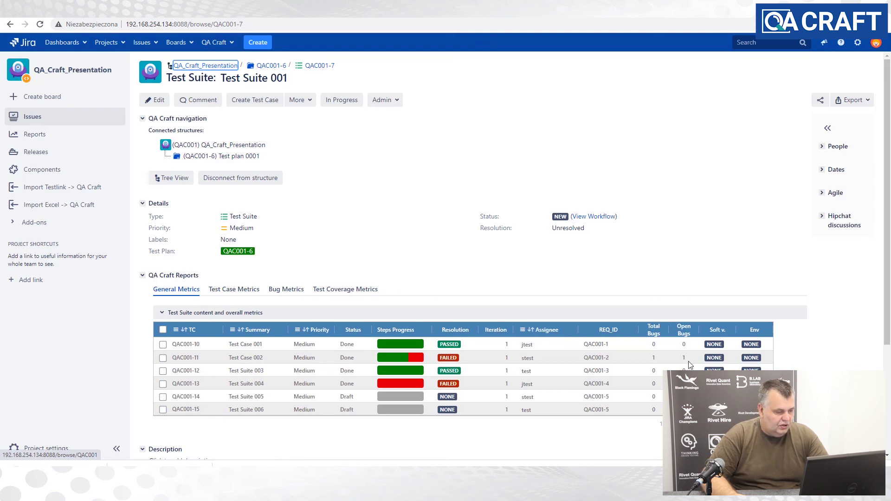
- Open Test plan 0001 from Test Suite 001 to view its General Metrics: two passed, two failed, one bug
left_click(214, 157)
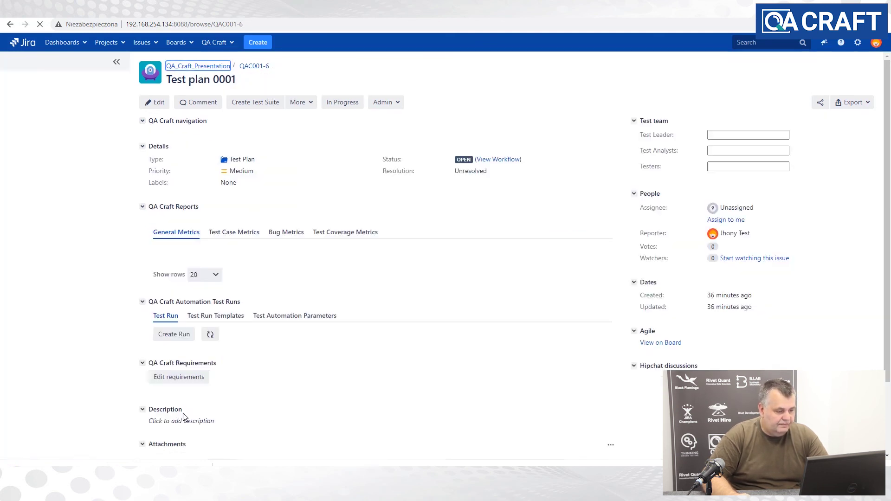